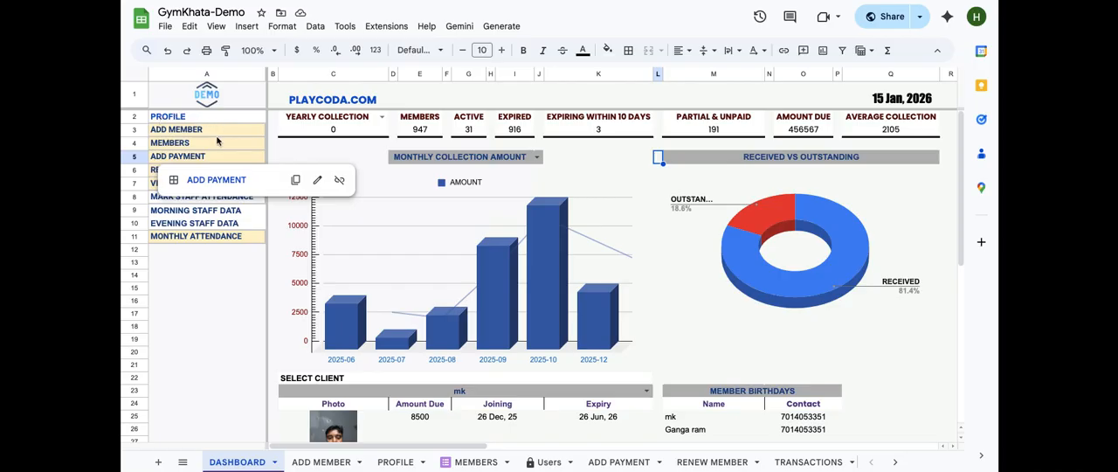
Select the dashboard's header row across the PLAYCODA.COM banner and date
left_click(217, 292)
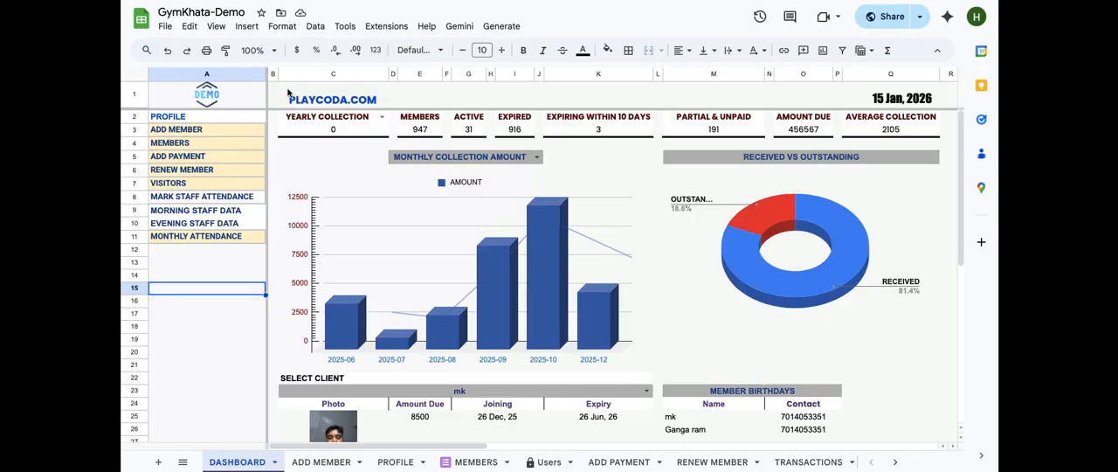
mouse_move(288, 93)
left_click_drag(288, 93, 948, 98)
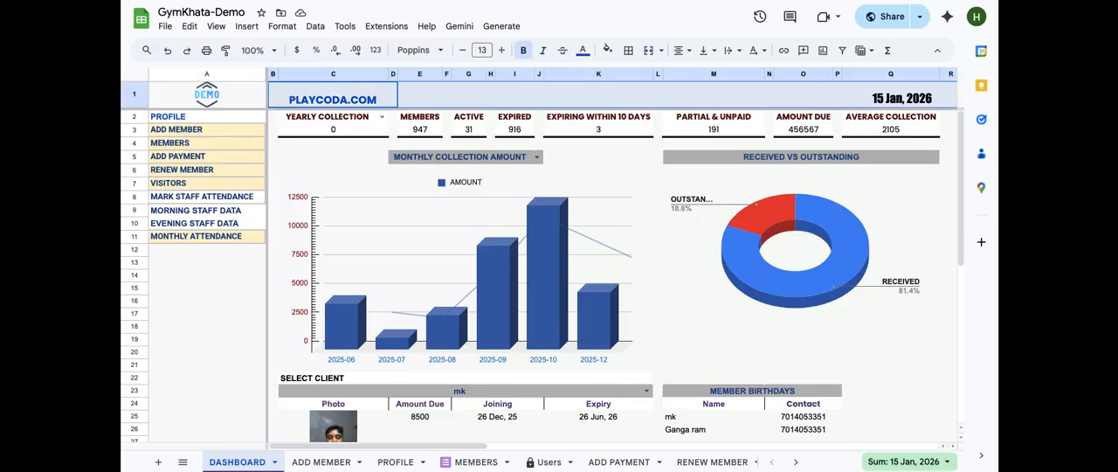
Open the PLAYCODA.COM link cell for editing to inspect its link, then leave it unchanged
mouse_move(295, 95)
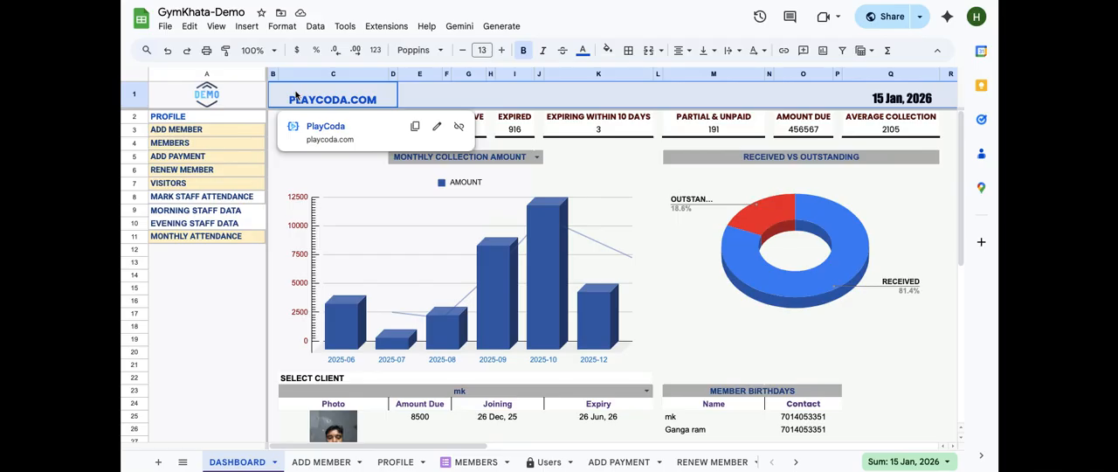
left_click(296, 94)
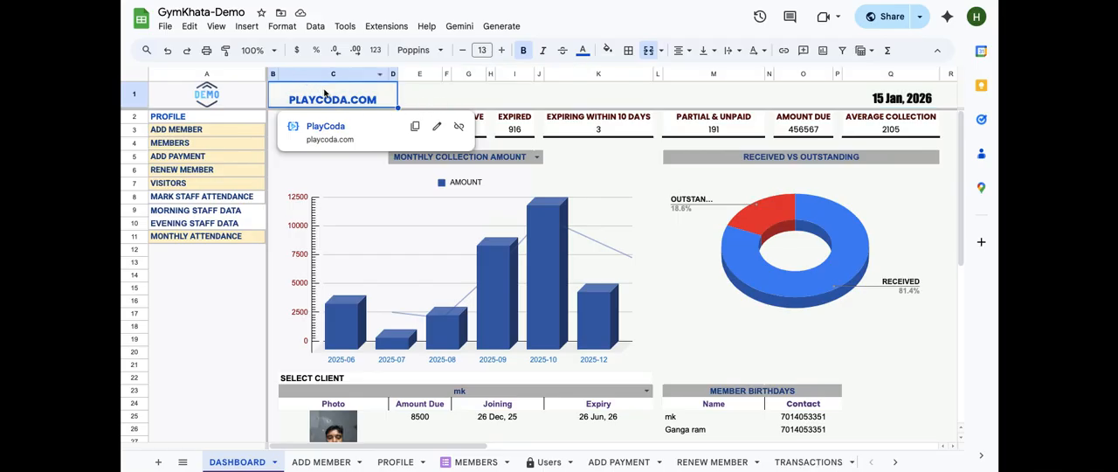
double_click(325, 91)
key("super+a")
left_click(389, 94)
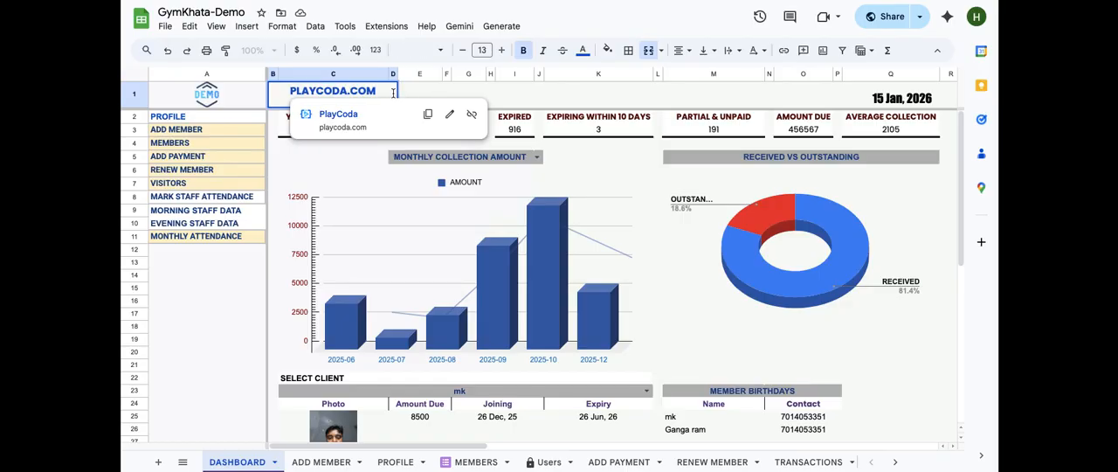
key("Escape")
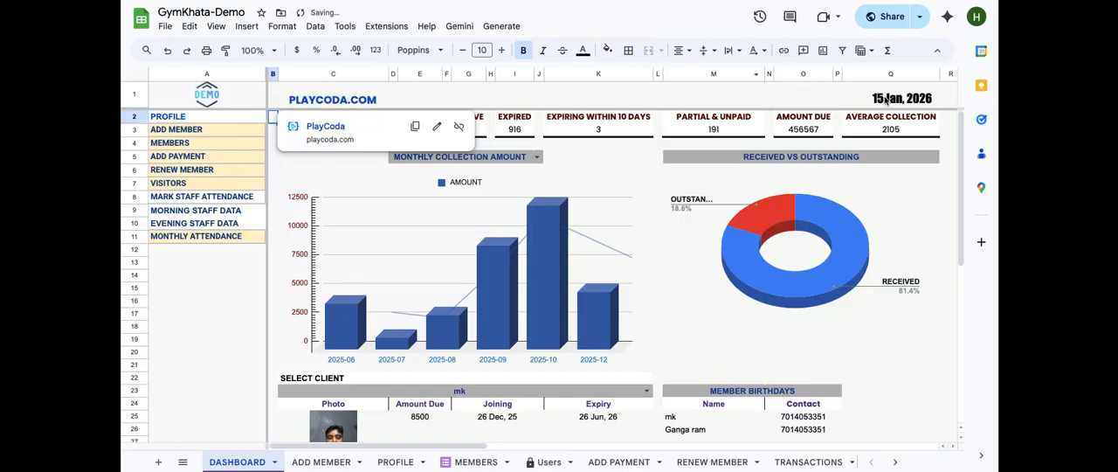
Inspect the formula behind the date cell in the header, then leave it unchanged
left_click(885, 98)
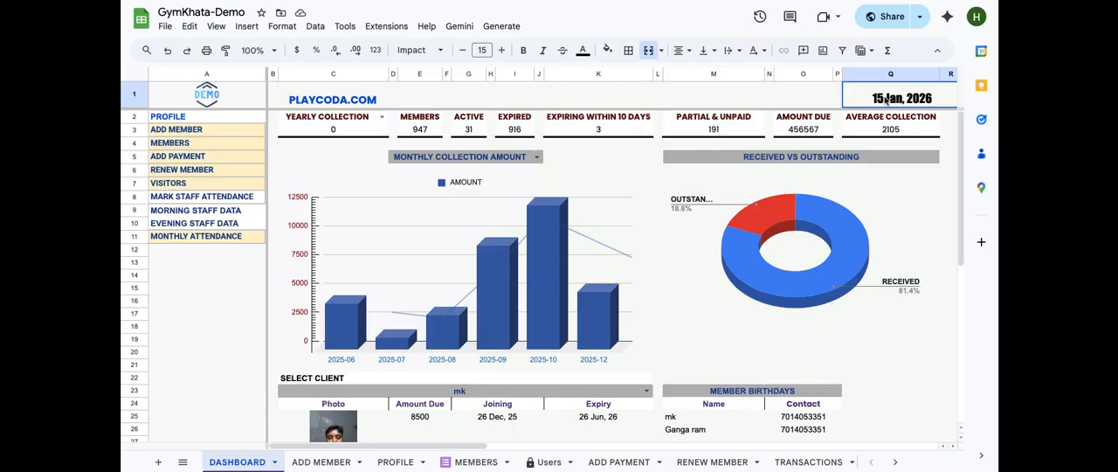
double_click(884, 98)
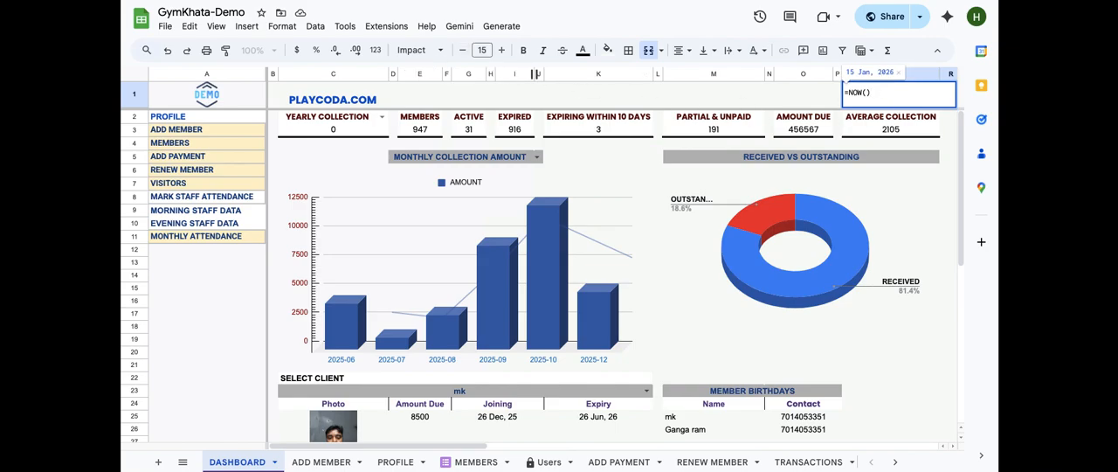
key("Escape")
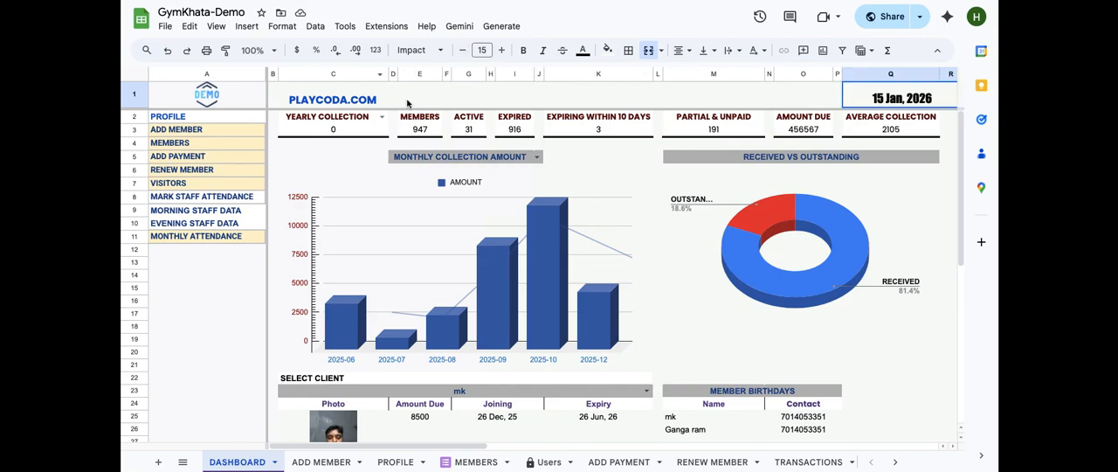
Examine the DEMO logo cell and the options for inserting an image in a cell, without inserting one
left_click(234, 96)
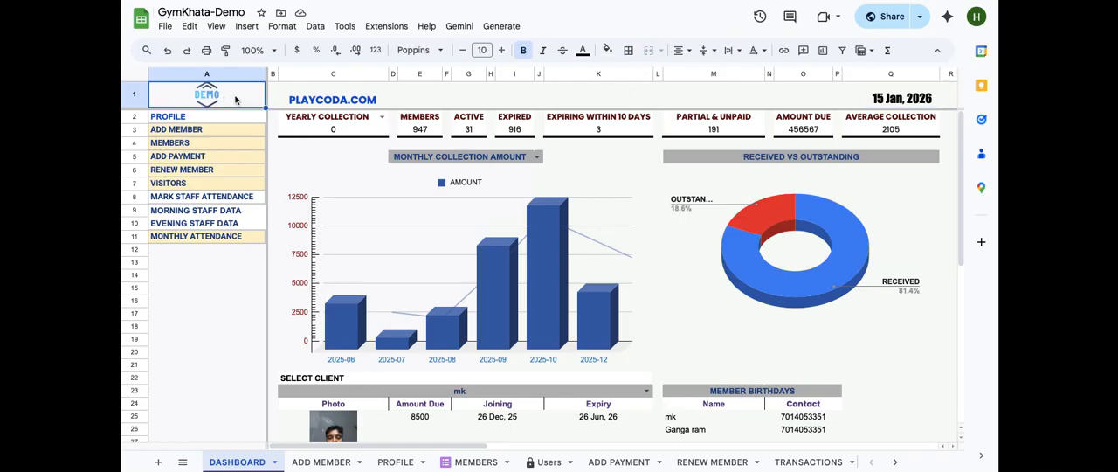
key("Down")
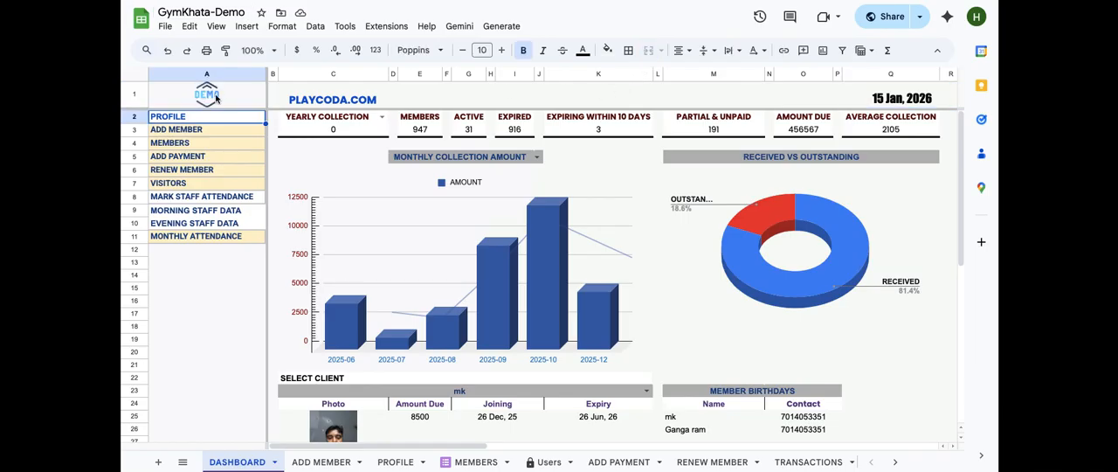
left_click(225, 96)
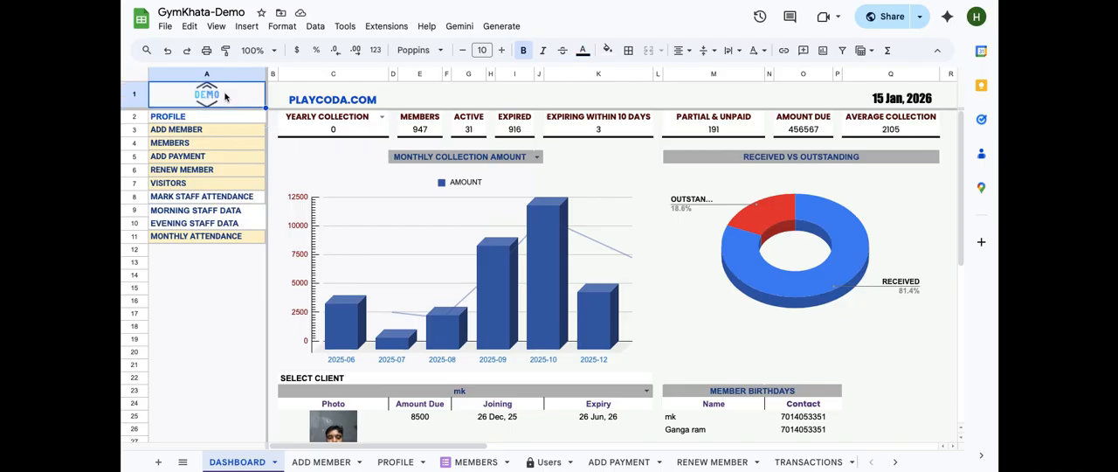
left_click(248, 27)
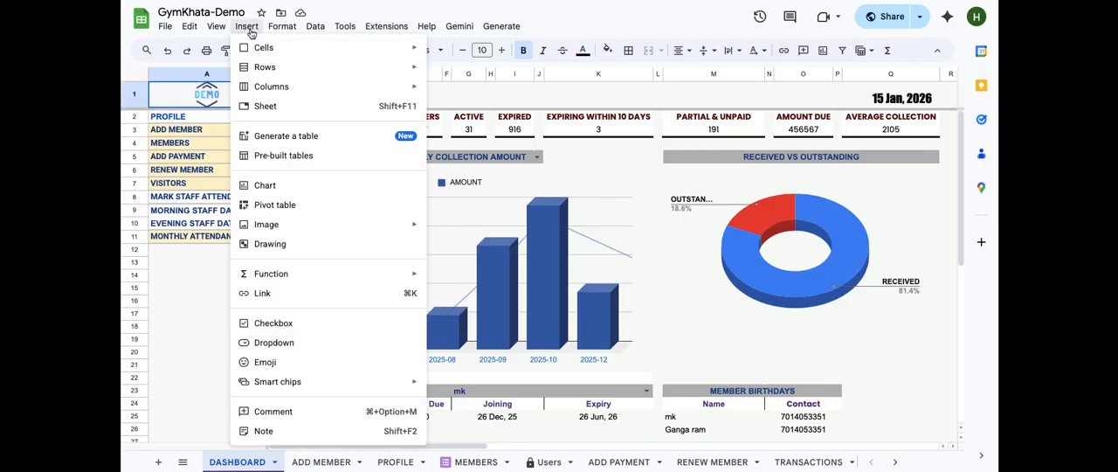
mouse_move(287, 227)
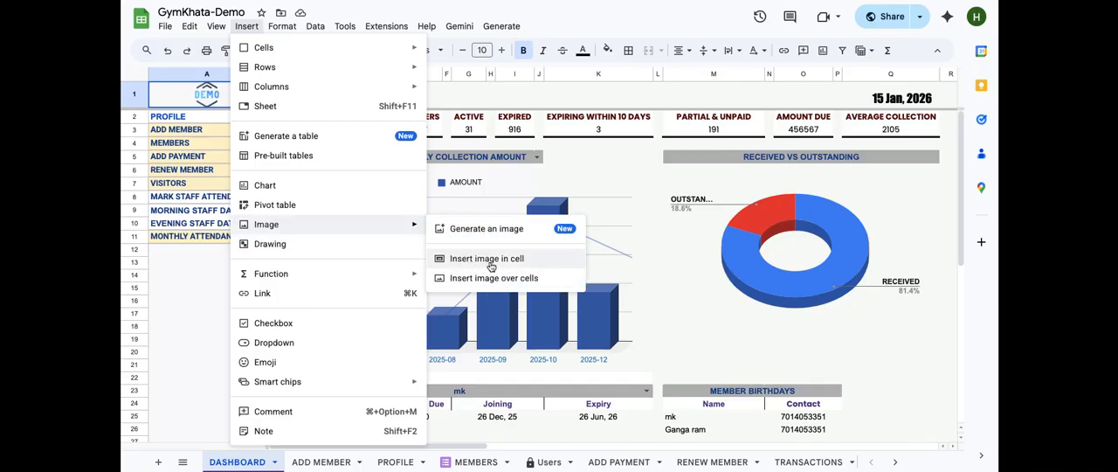
left_click(563, 98)
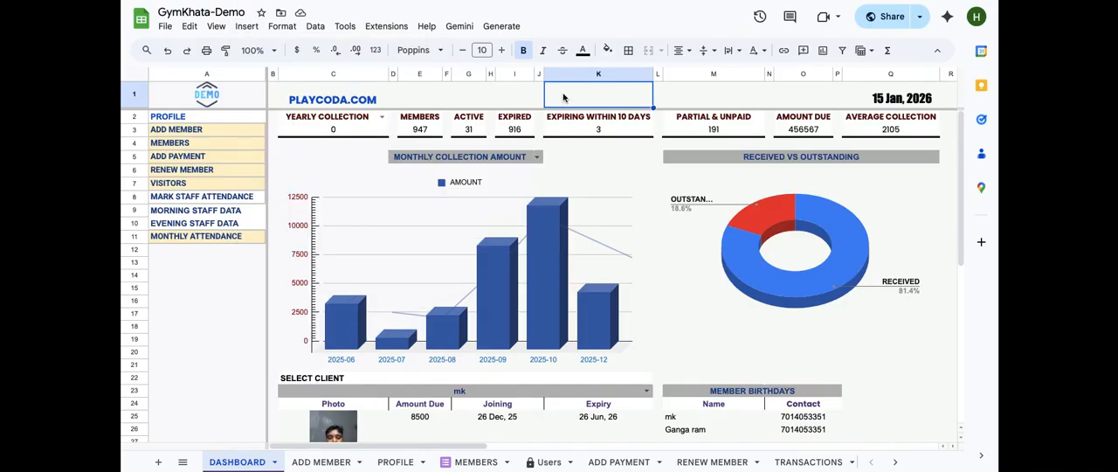
Select the row of summary figures from Yearly Collection through Average Collection
left_click(319, 132)
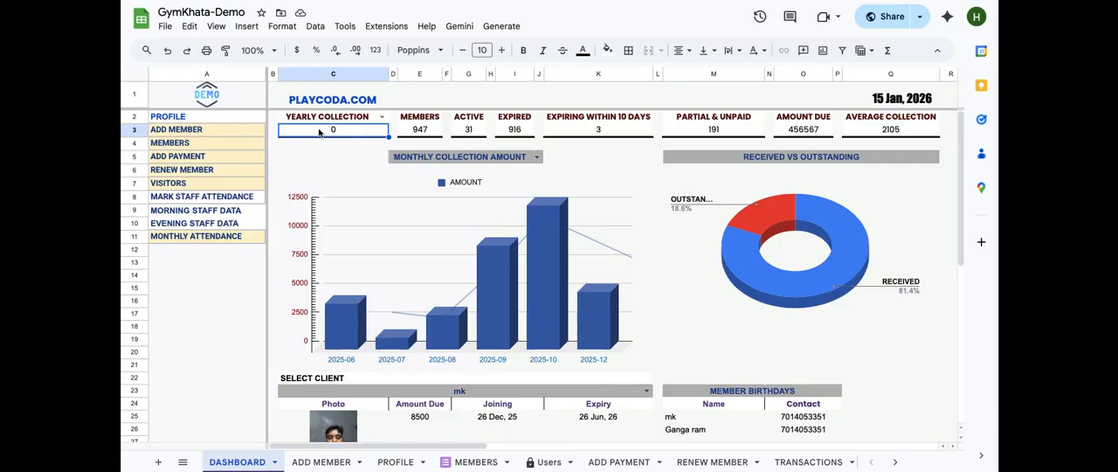
key("shift+Right")
key("shift+Right")
key("shift+Right")
key("shift+Right")
key("shift+Right")
key("shift+Right")
key("shift+Right")
key("shift+Right")
key("shift+Right")
key("shift+Right")
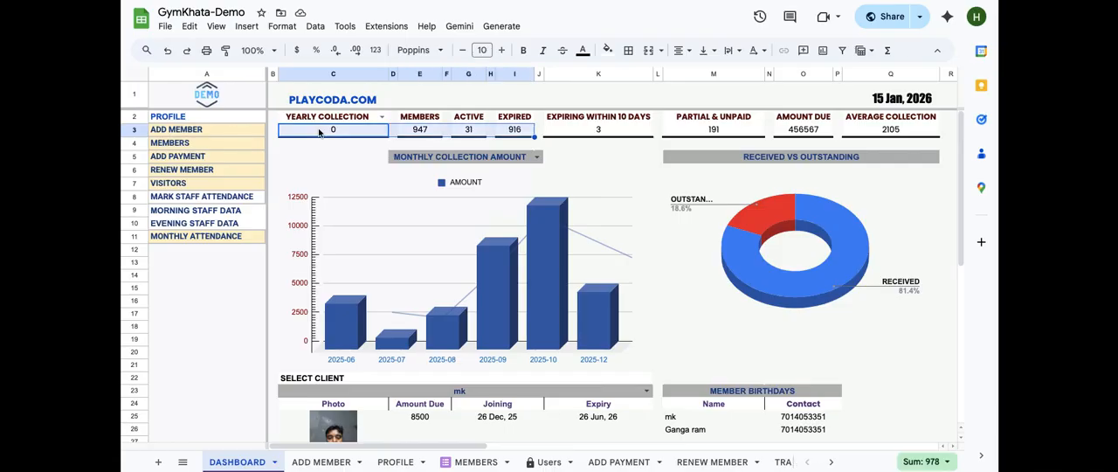
key("shift+Right")
key("shift+Right")
key("shift+Right")
key("shift+Right")
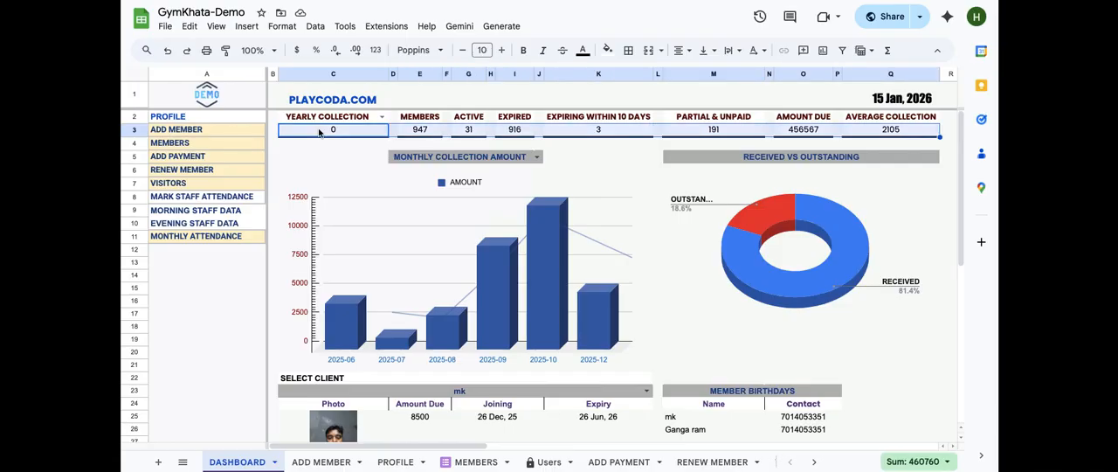
Switch the collection summary selector to Daily Collection, then Monthly Collection, and back to Yearly Collection
left_click(382, 117)
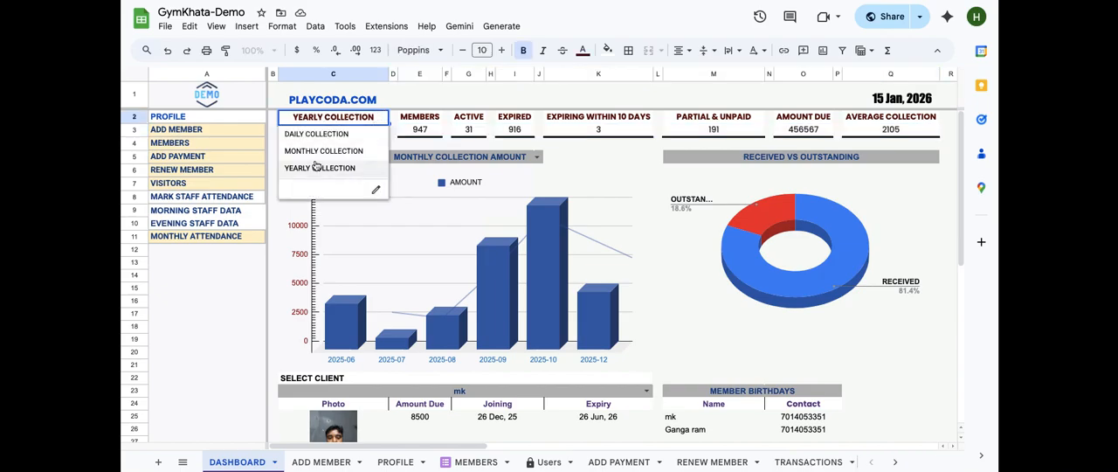
left_click(321, 134)
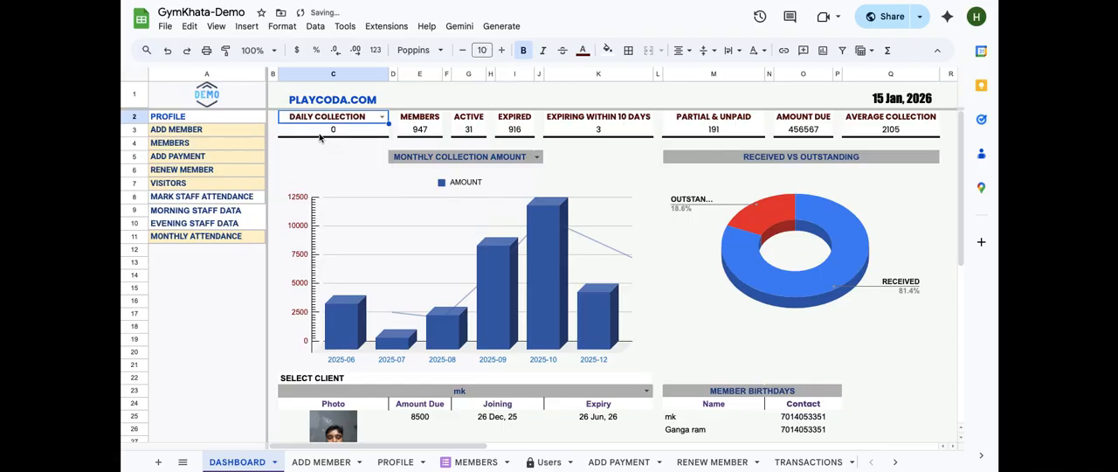
left_click(382, 118)
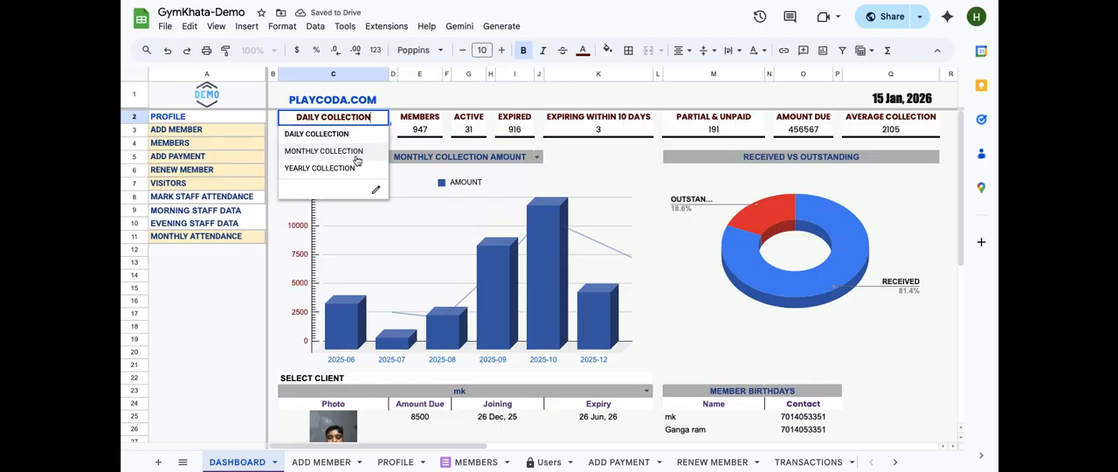
left_click(361, 152)
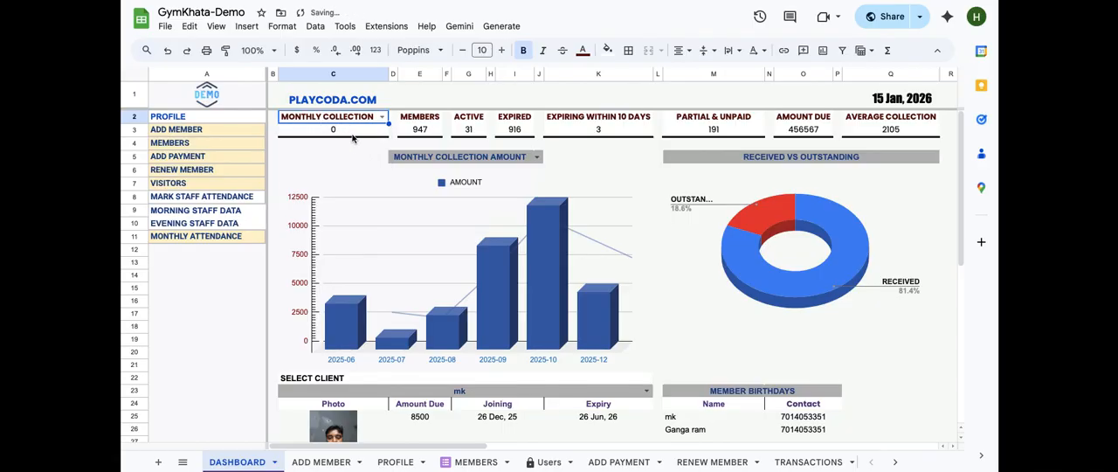
left_click(355, 136)
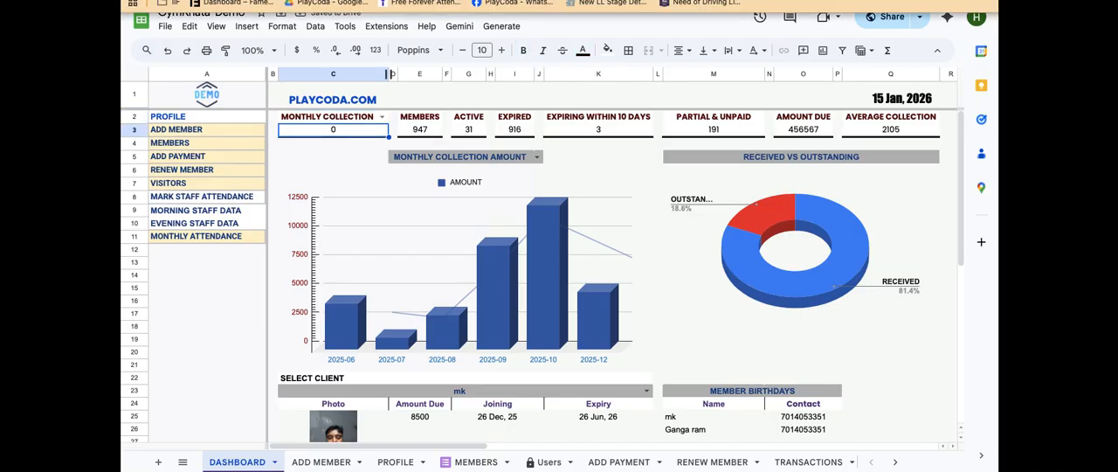
left_click(382, 119)
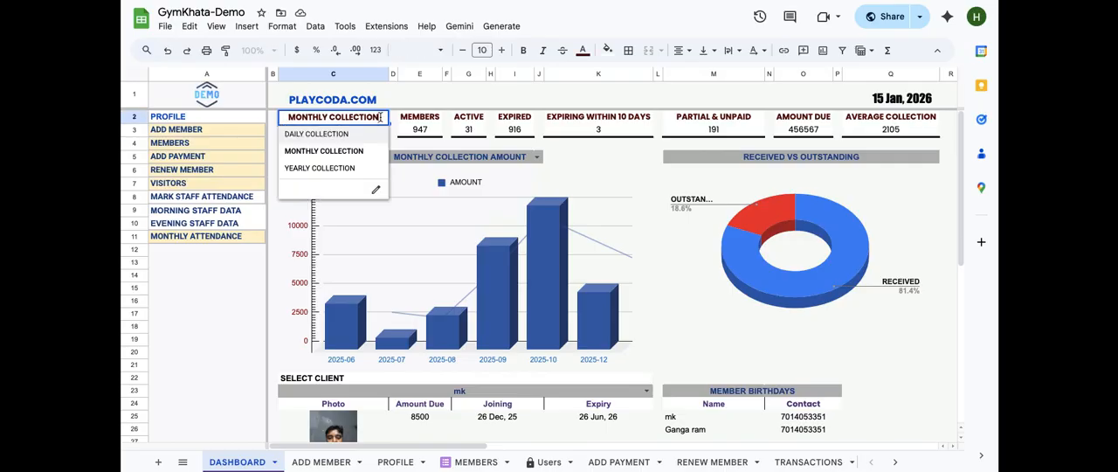
left_click(341, 171)
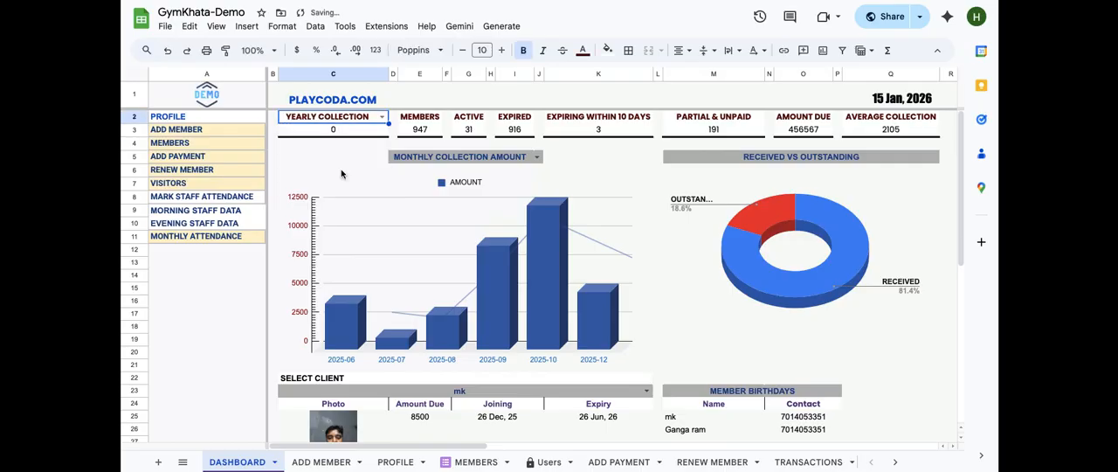
left_click(290, 147)
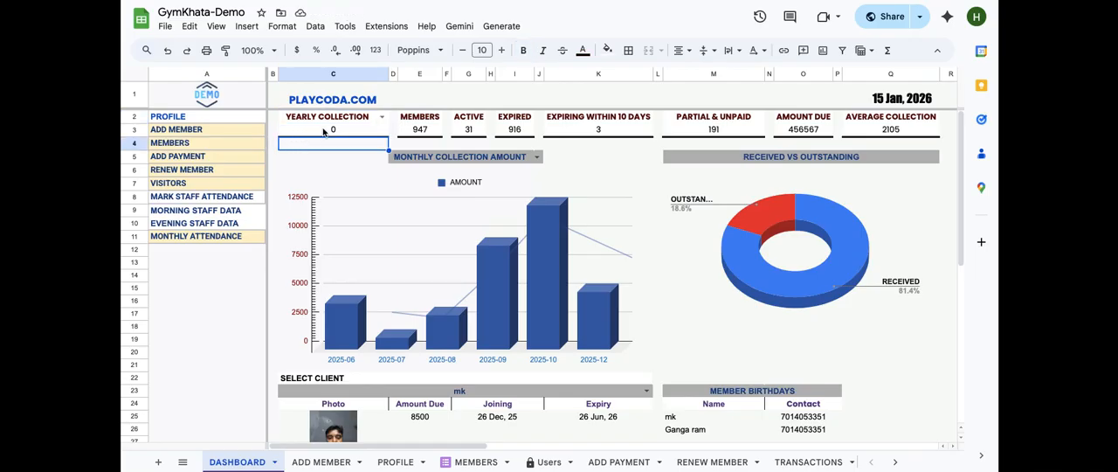
Open the collection value cell to inspect its IF formula referencing the PAYMENT TRACKER sheet
left_click(323, 131)
double_click(324, 131)
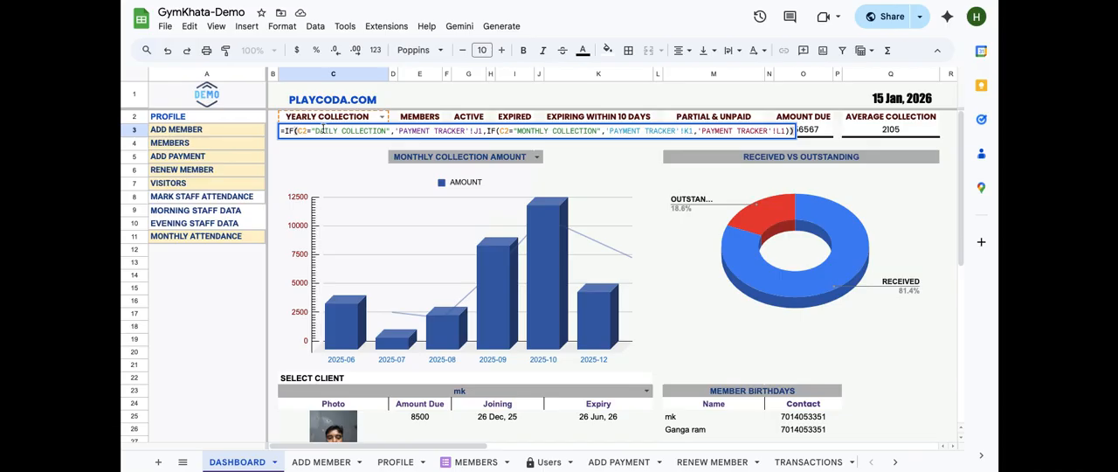
key("Return")
Review the Members, Active, Expired, Expiring Within 10 Days, Partial & Unpaid, Amount Due and Average Collection figures
left_click(423, 117)
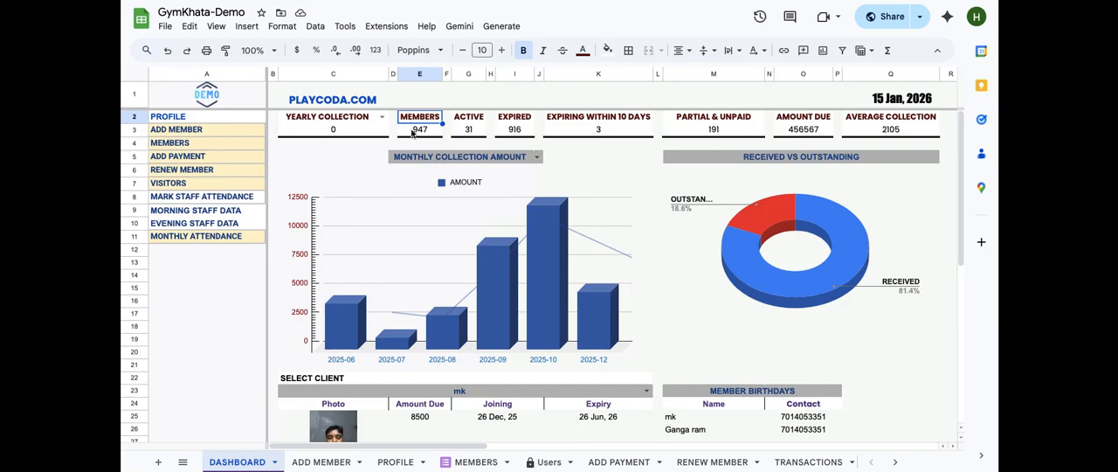
key("Down")
key("Down")
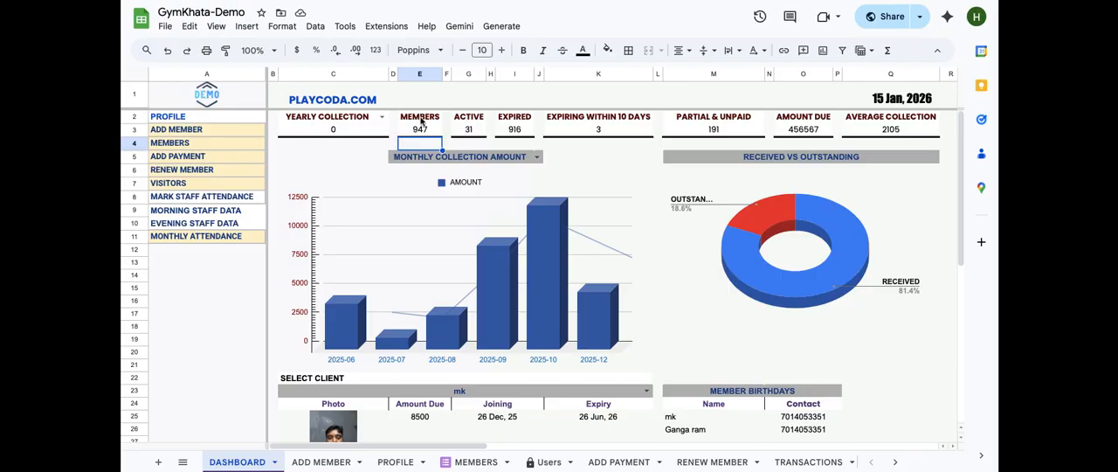
left_click(467, 131)
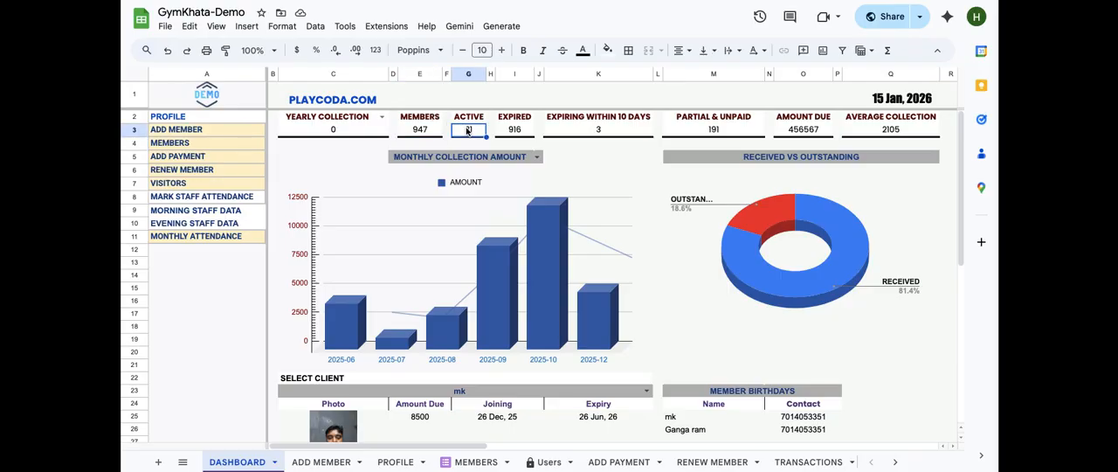
key("shift+Right")
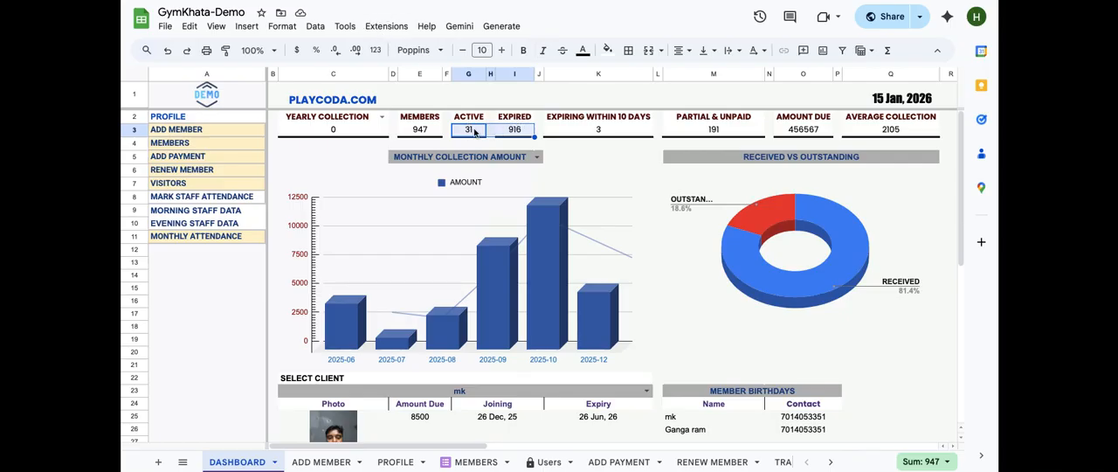
left_click(579, 132)
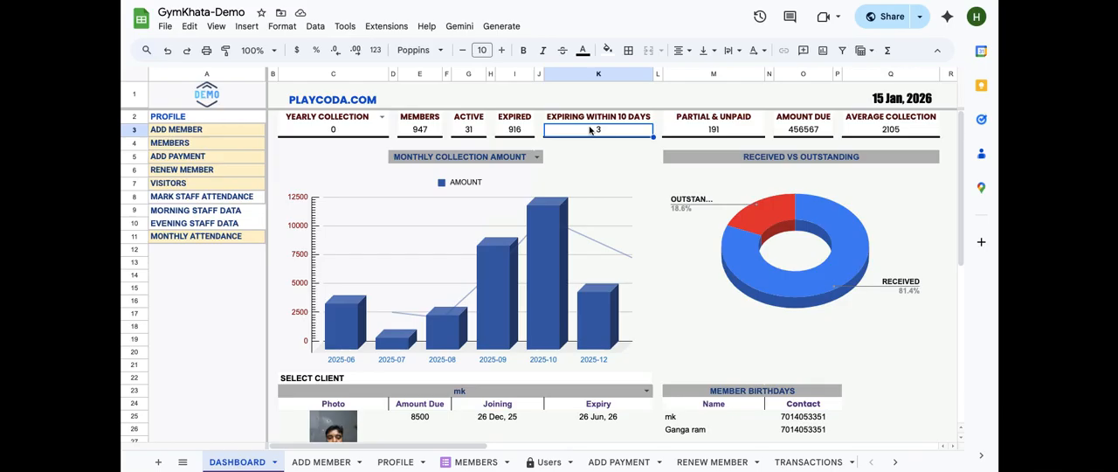
left_click(701, 133)
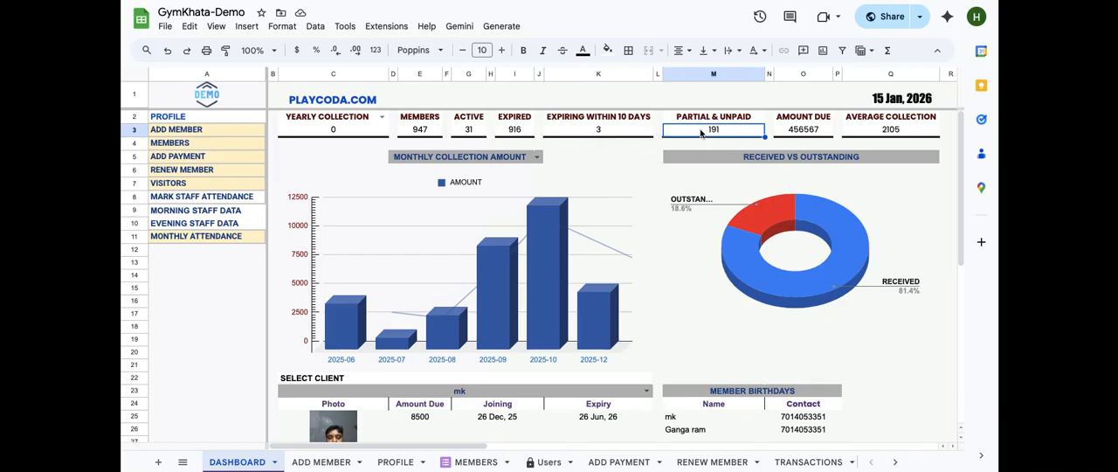
left_click(797, 133)
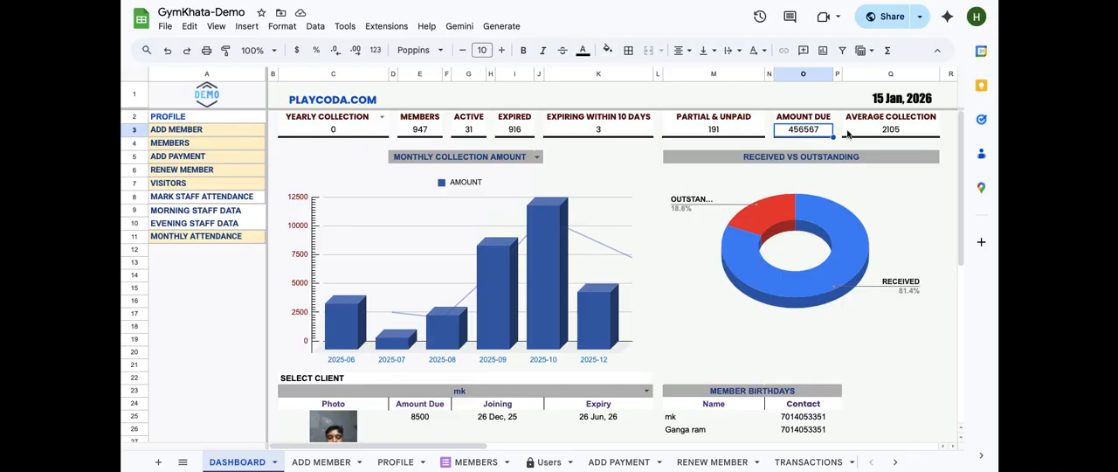
left_click(880, 132)
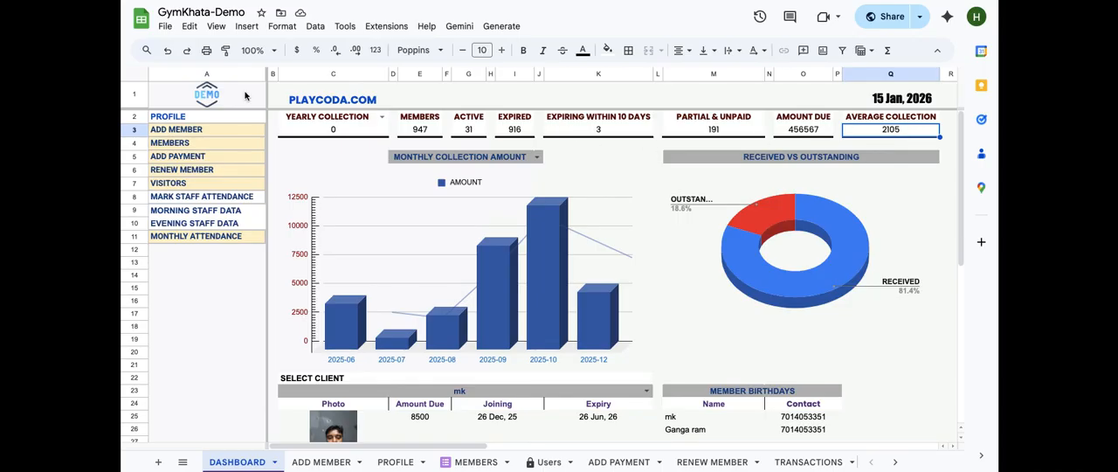
Re-examine the collection cell's IF formula and the selector's Daily, Monthly and Yearly Collection options
left_click(353, 129)
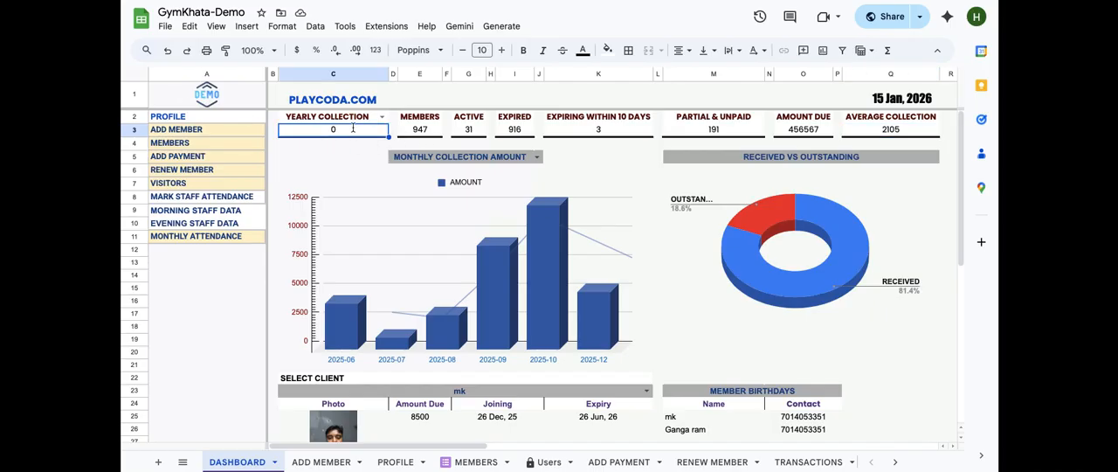
double_click(353, 128)
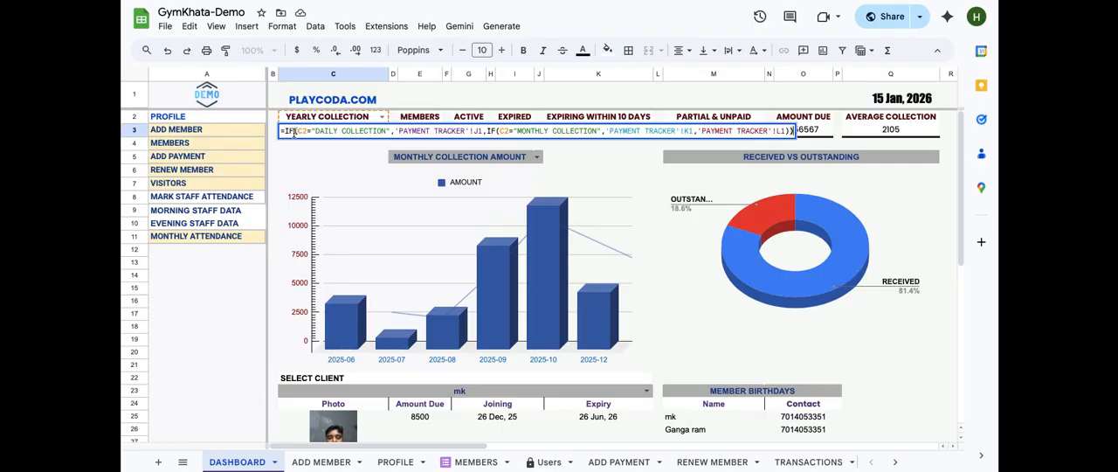
left_click(443, 131)
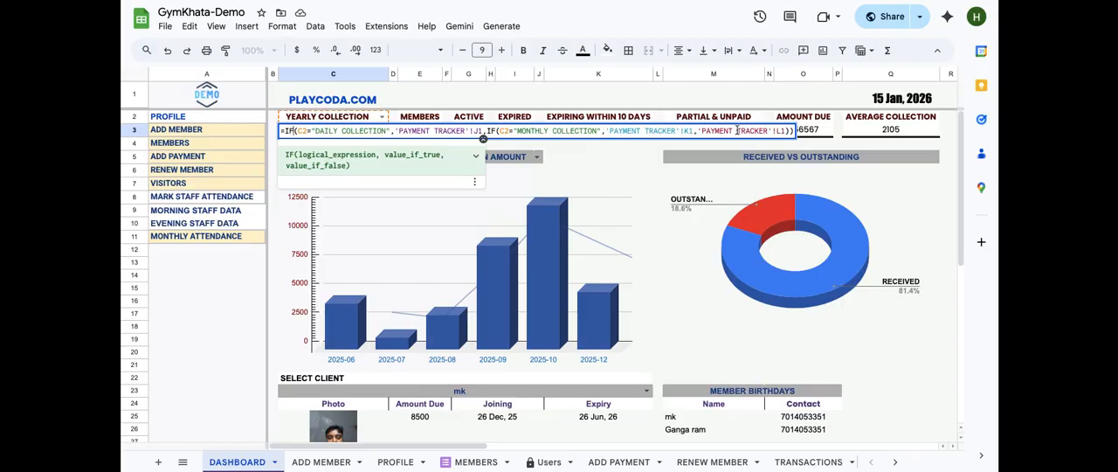
left_click(381, 116)
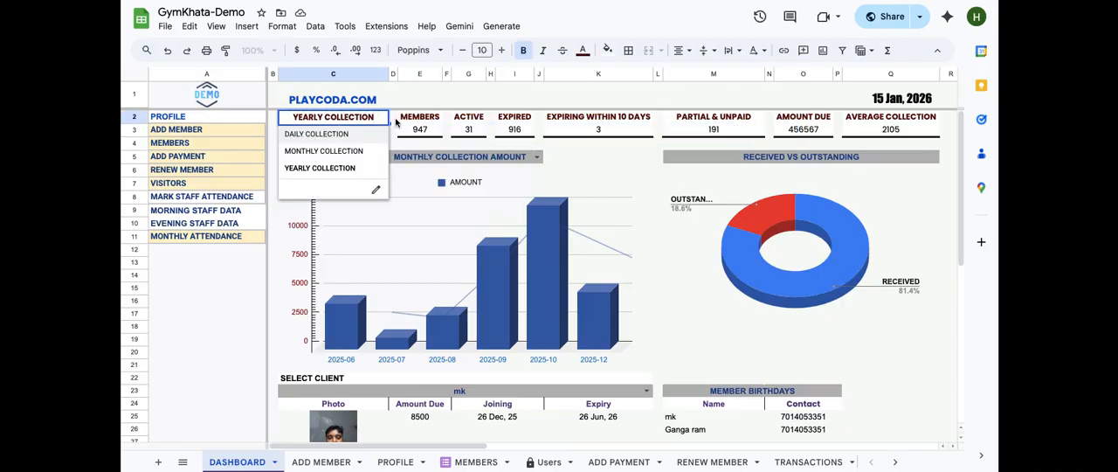
left_click(393, 129)
left_click(350, 133)
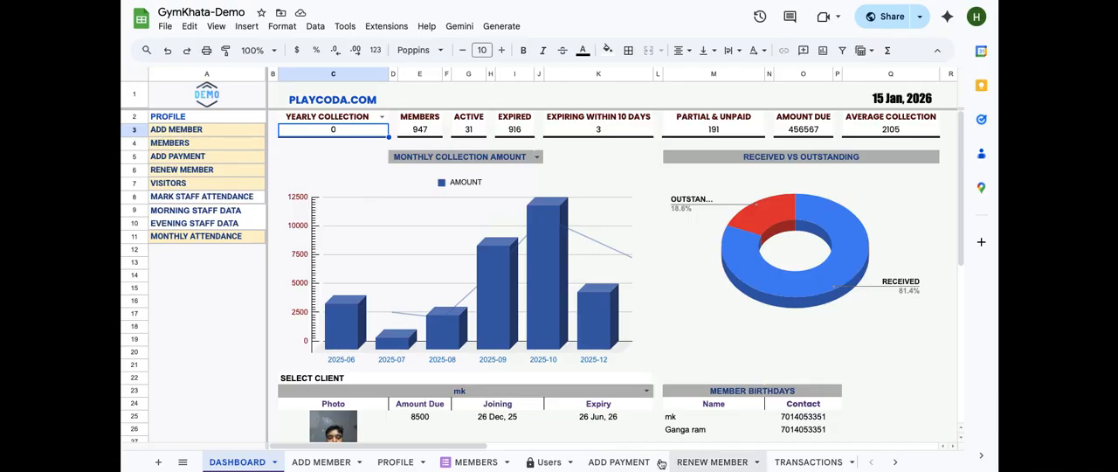
Open the PAYMENT TRACKER sheet and the daily collection SUMIFS formula in cell J1
scroll(669, 467, "right", 3)
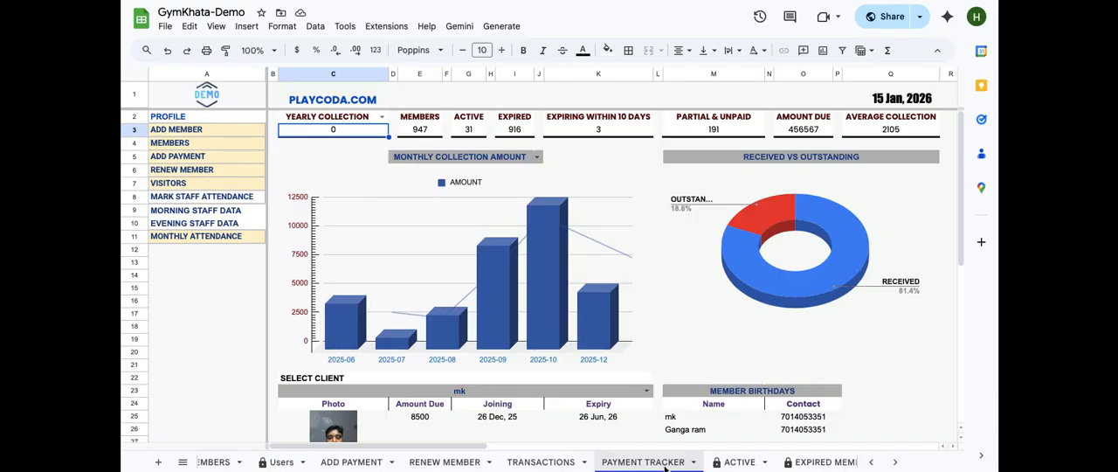
left_click(665, 468)
left_click(619, 96)
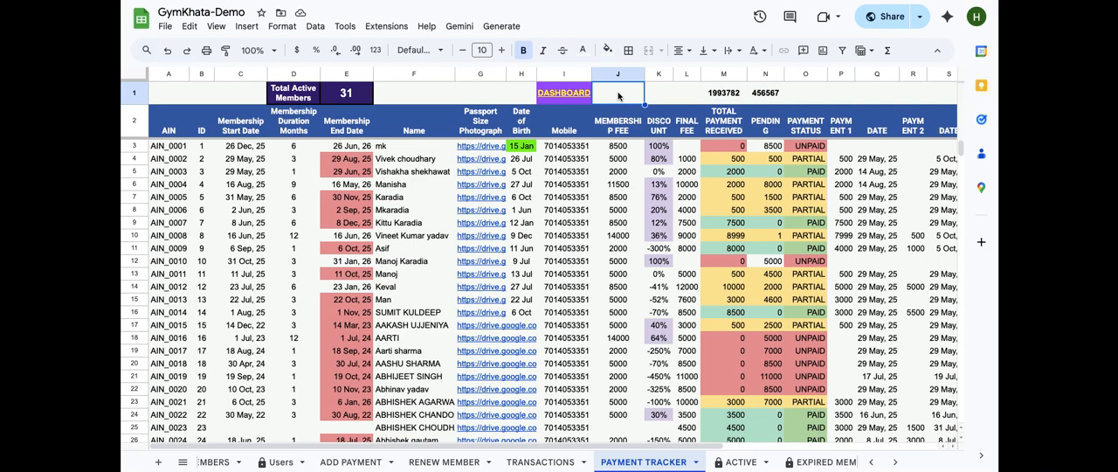
double_click(618, 96)
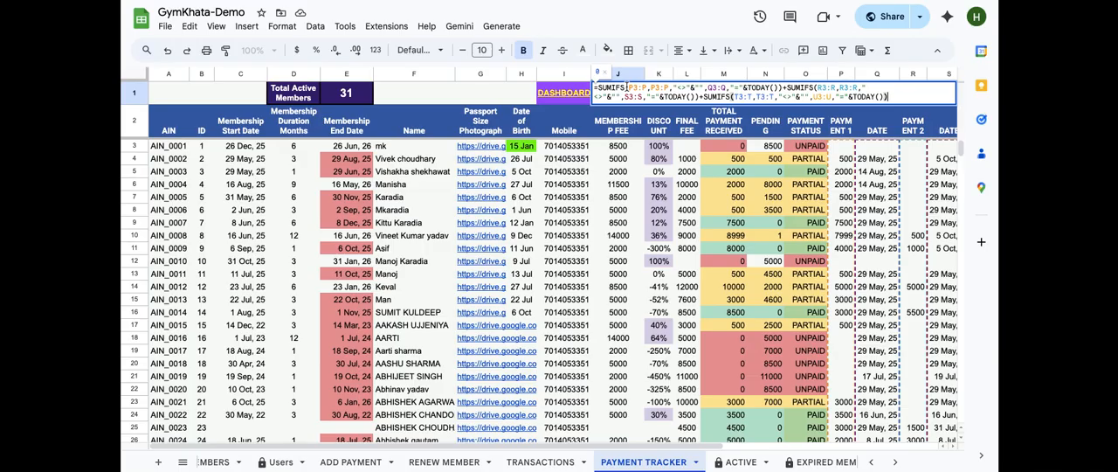
left_click(622, 87)
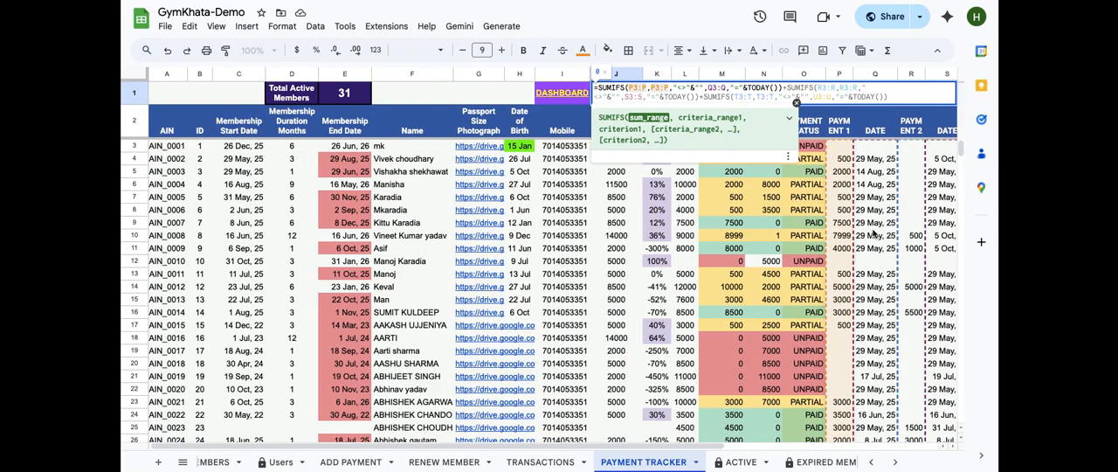
Step through the SUMIFS arguments of J1's formula, re-enter the P3:P criteria range and confirm the formula
scroll(872, 234, "right", 1)
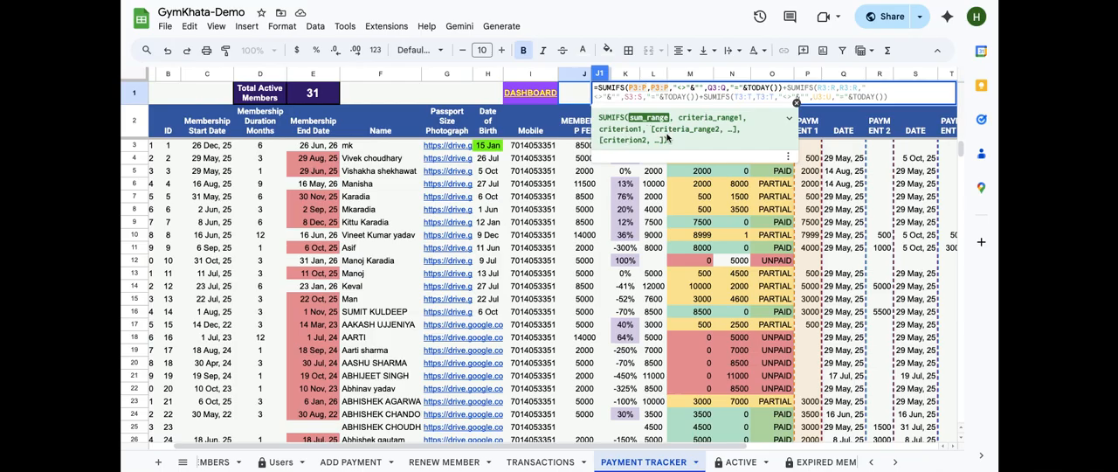
left_click(648, 88)
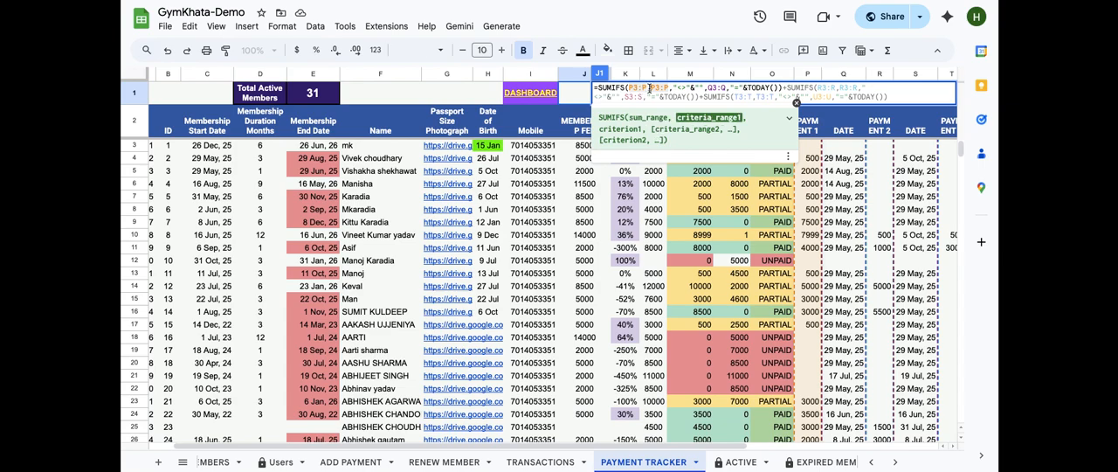
left_click(642, 88)
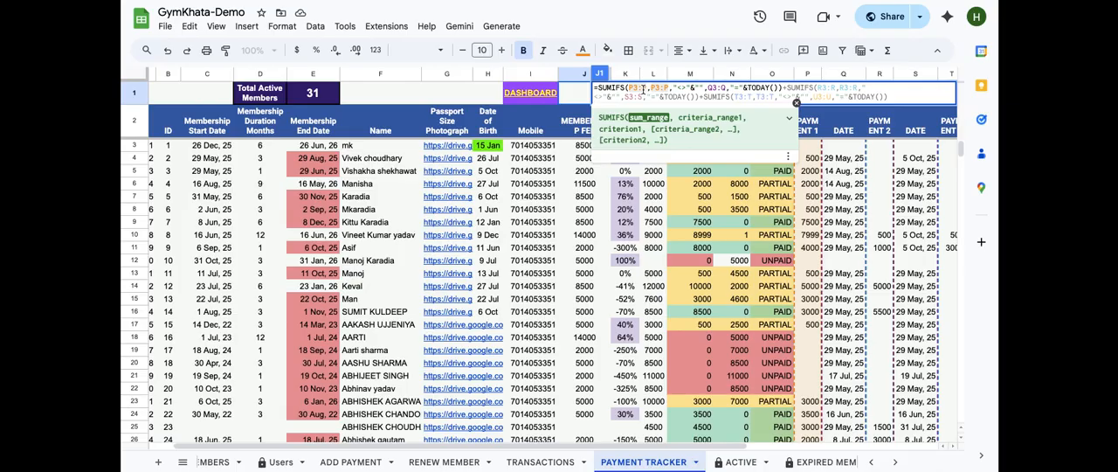
scroll(831, 183, "left", 2)
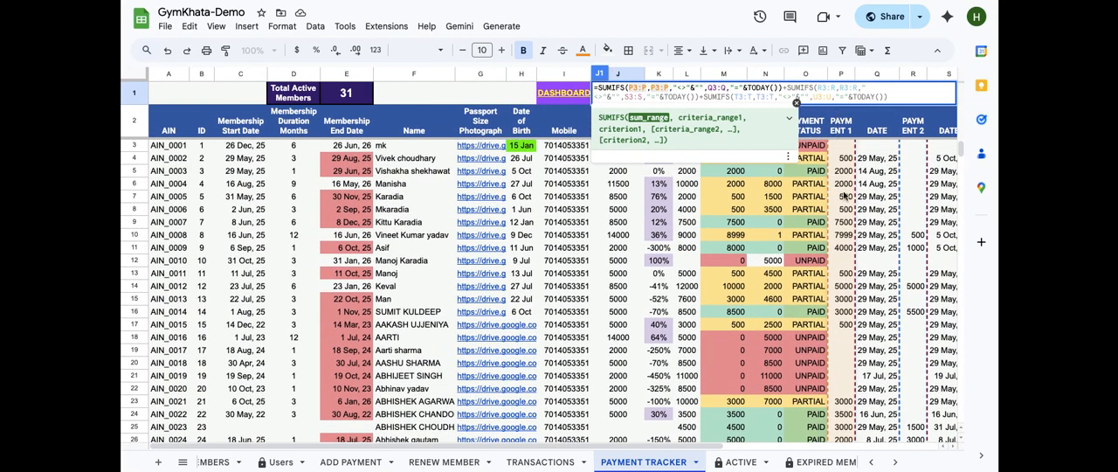
left_click(650, 89)
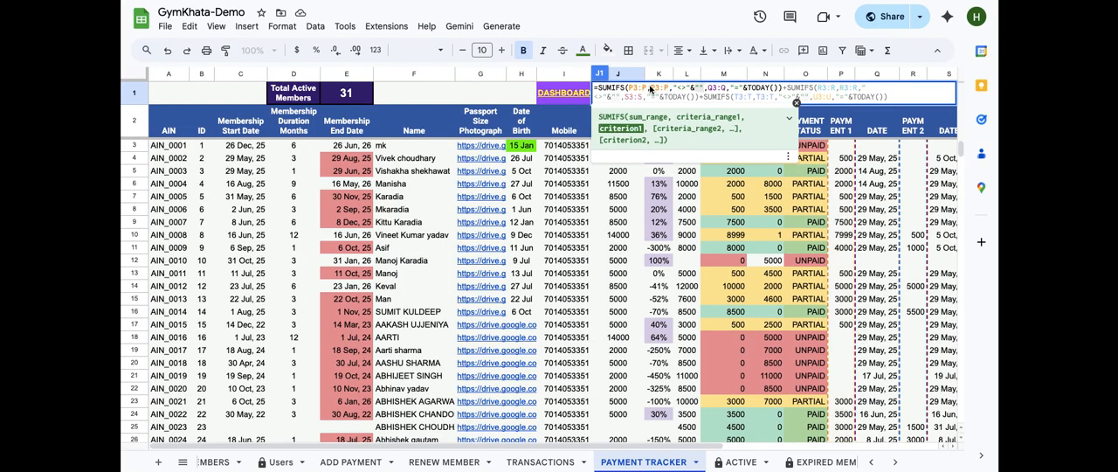
left_click(650, 89)
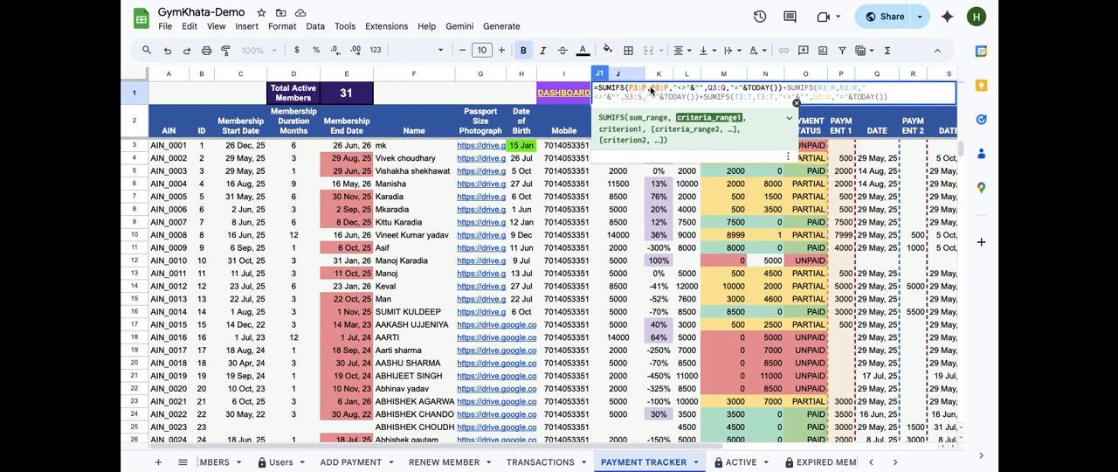
mouse_move(651, 90)
left_mouse_down()
mouse_move(706, 89)
mouse_move(668, 87)
left_mouse_up()
type("P3:P")
left_click_drag(672, 89, 702, 90)
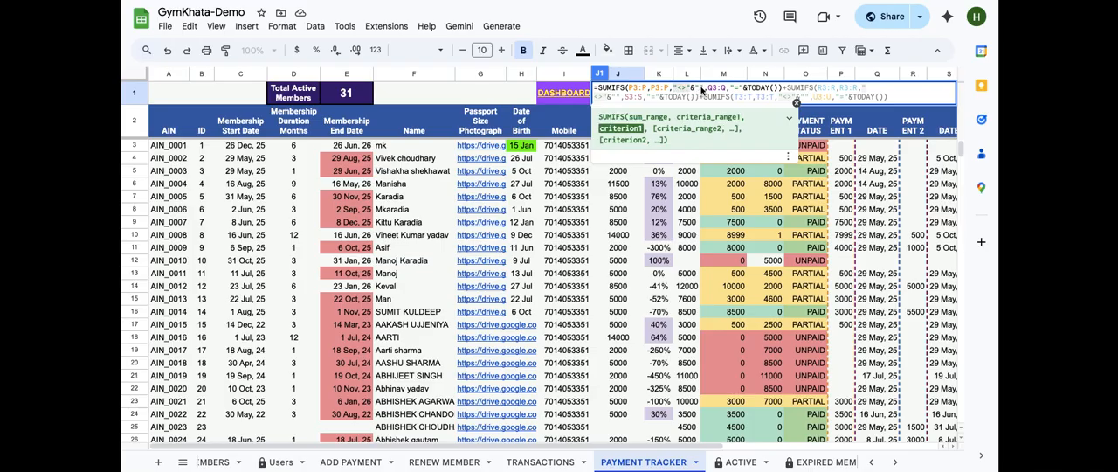
left_click(701, 89)
left_click(708, 87)
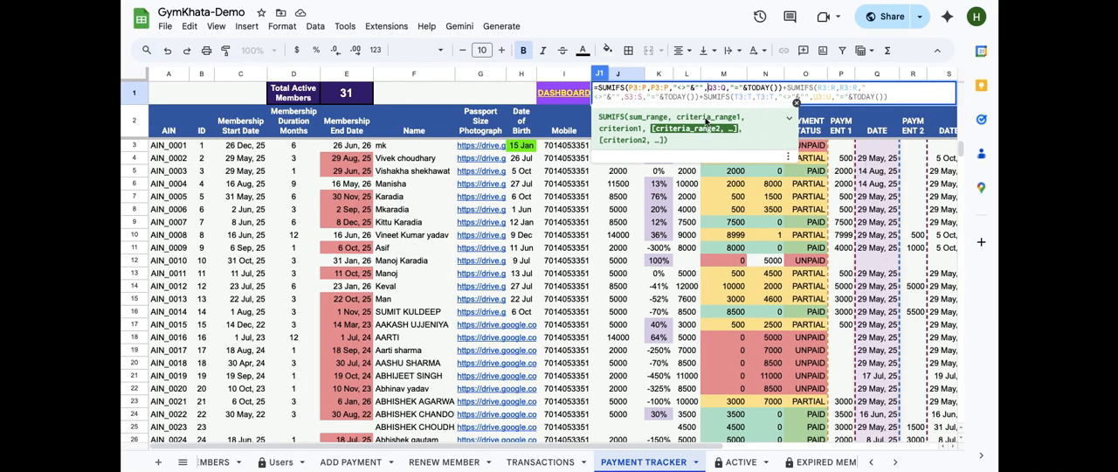
left_click(780, 90)
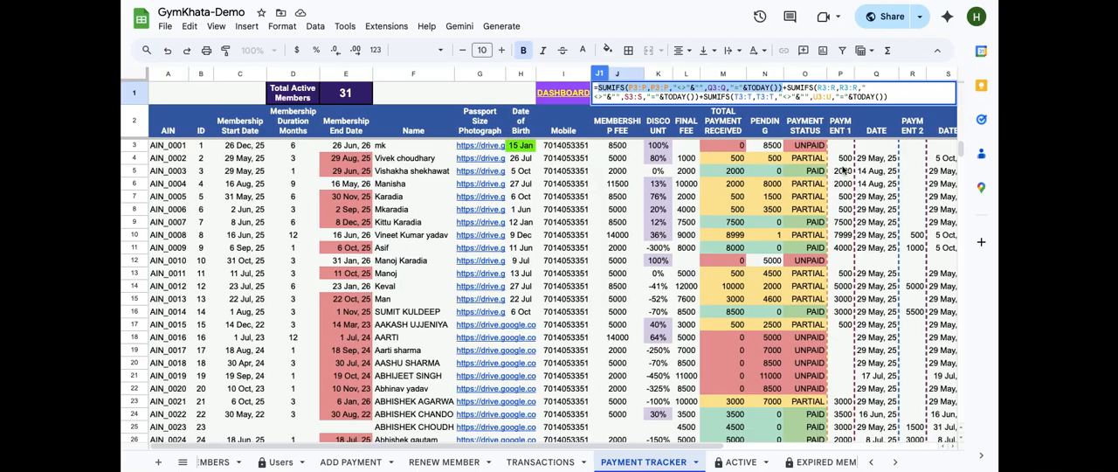
scroll(870, 200, "right", 3)
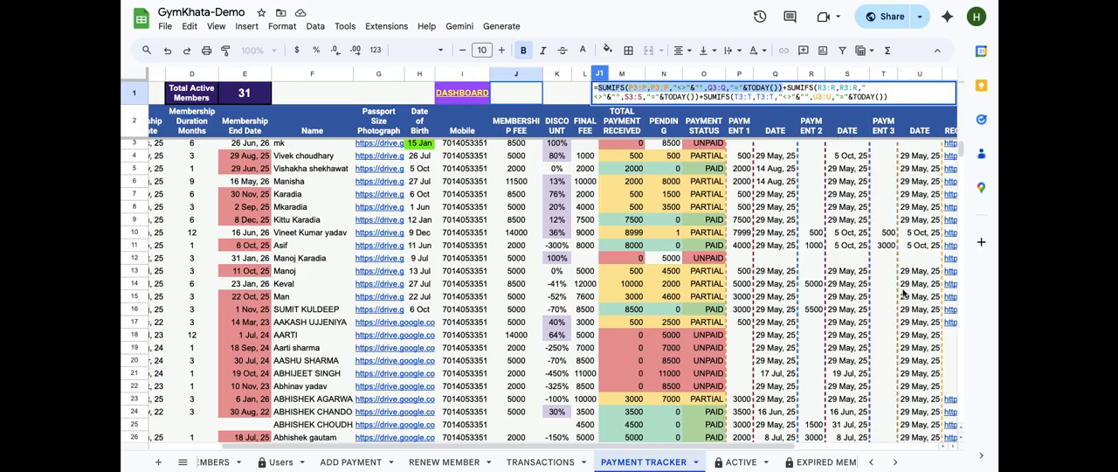
left_click(900, 94)
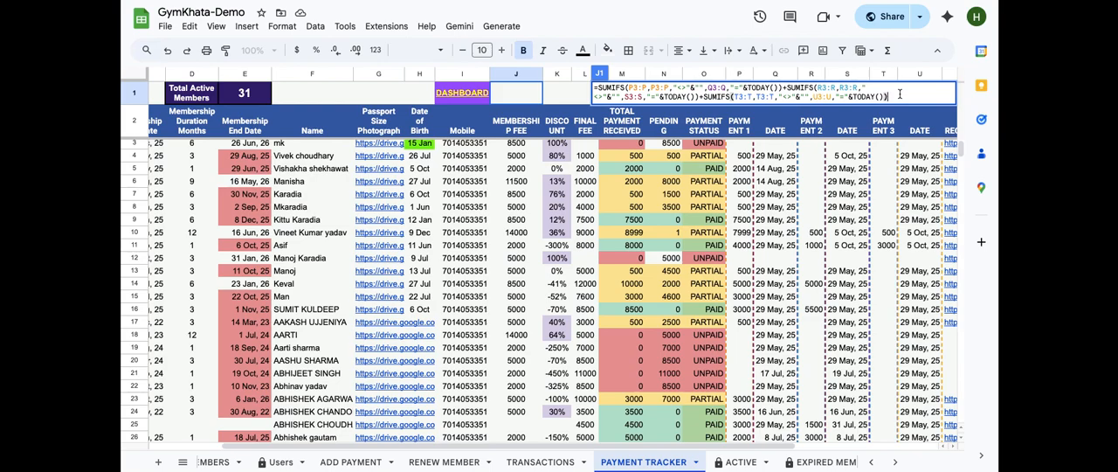
key("Return")
Open the monthly collection formula in K1 and examine its EOMONTH date criteria and month offsets
double_click(553, 97)
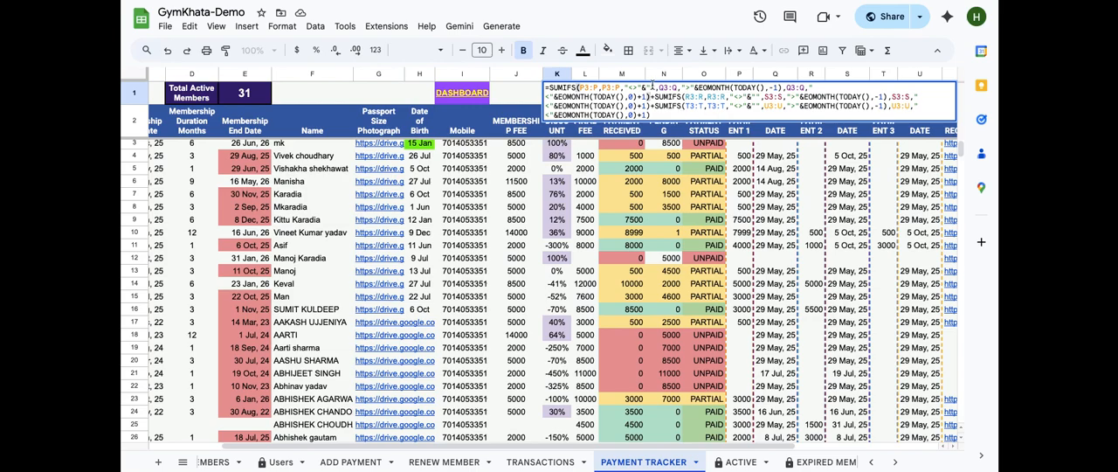
left_click(765, 88)
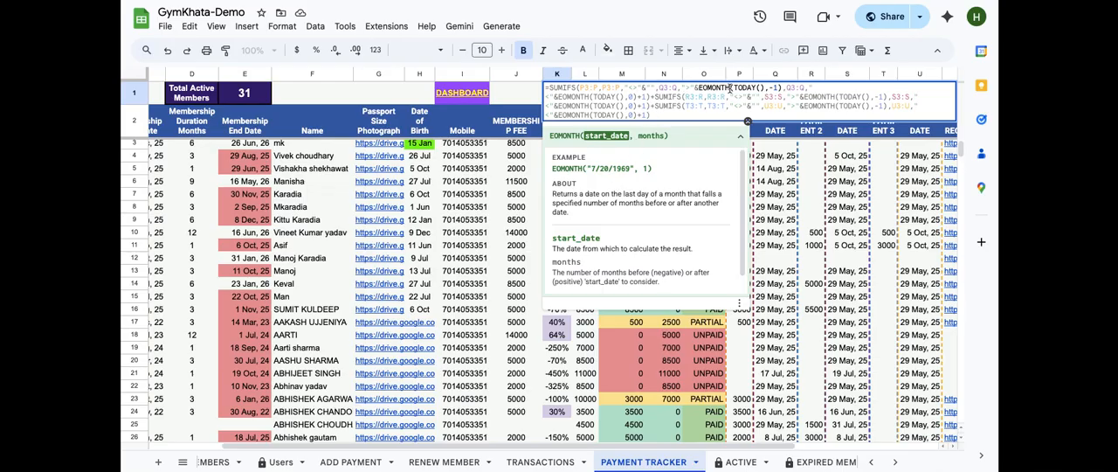
left_click_drag(561, 197, 595, 215)
left_click(595, 215)
left_click_drag(746, 88, 765, 89)
left_click(765, 88)
left_click_drag(769, 88, 777, 88)
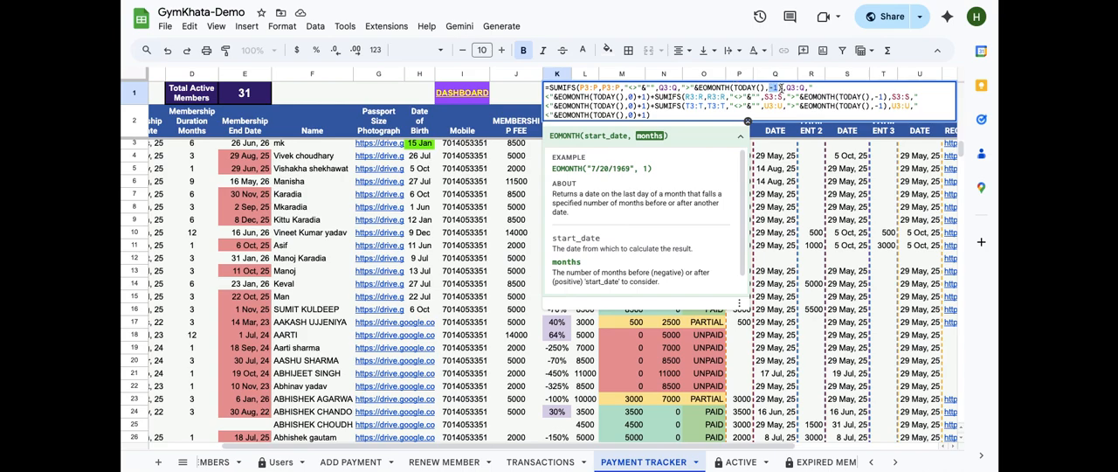
type("1")
left_click_drag(708, 88, 699, 88)
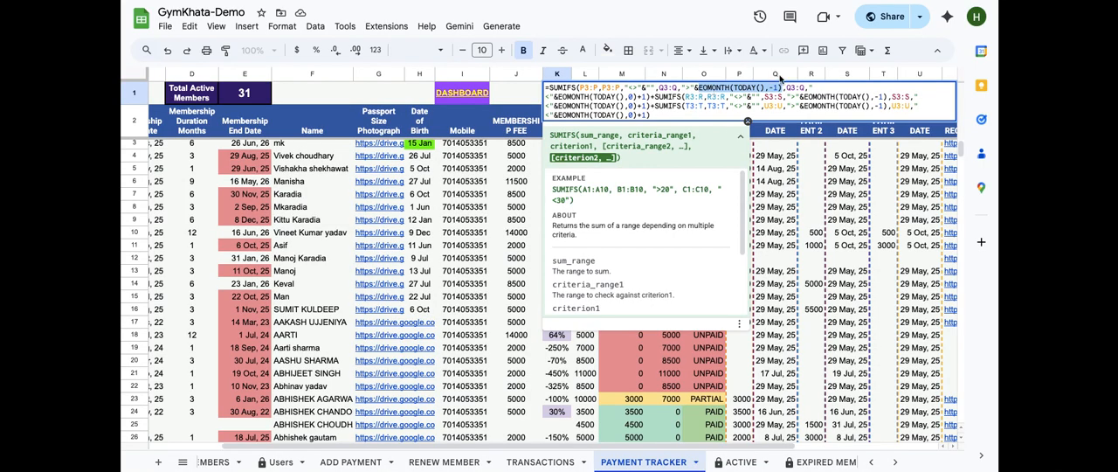
left_click(785, 88)
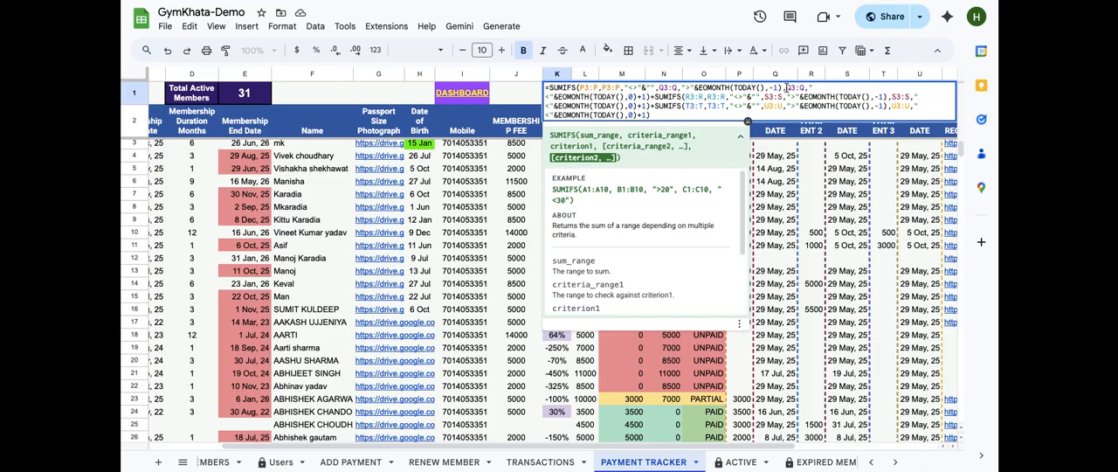
type(",")
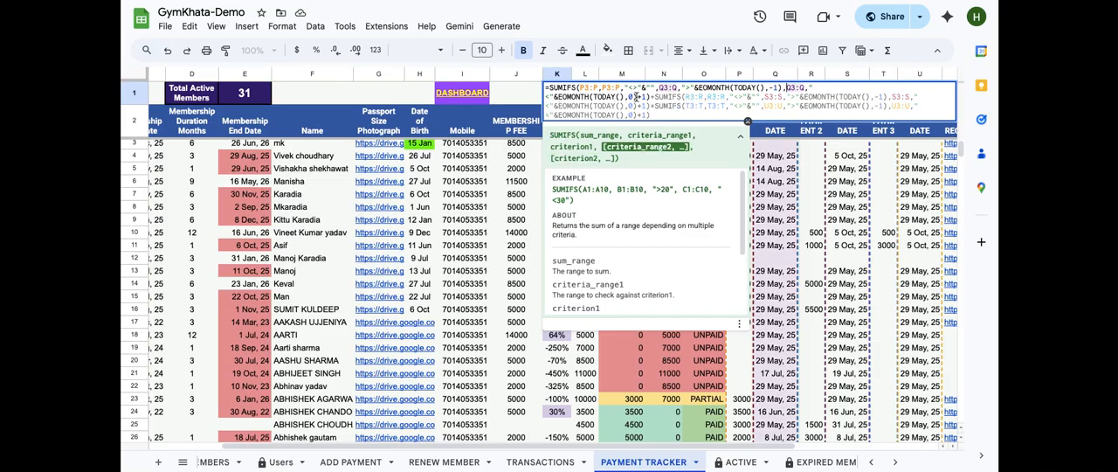
Copy the first SUMIFS term of K1's formula and close the cell
left_click_drag(638, 96, 560, 96)
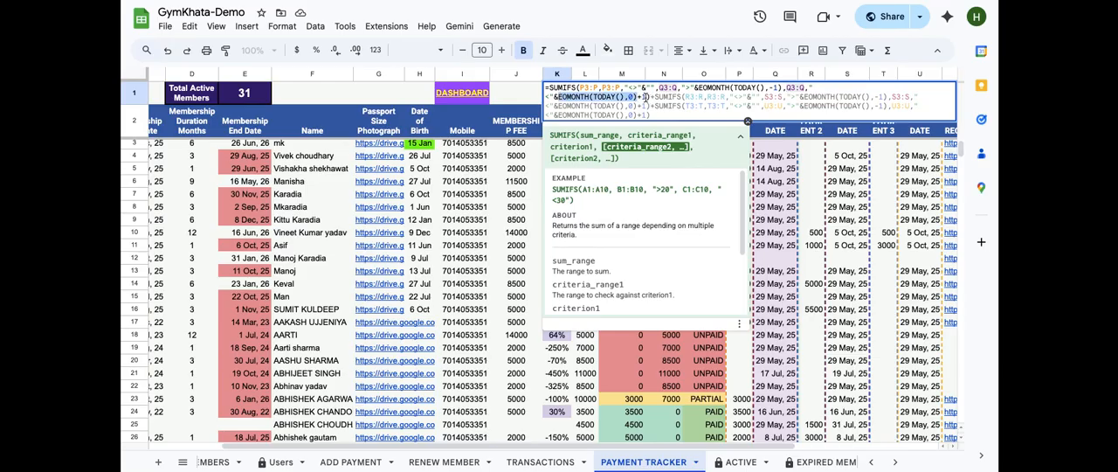
left_click_drag(646, 97, 547, 97)
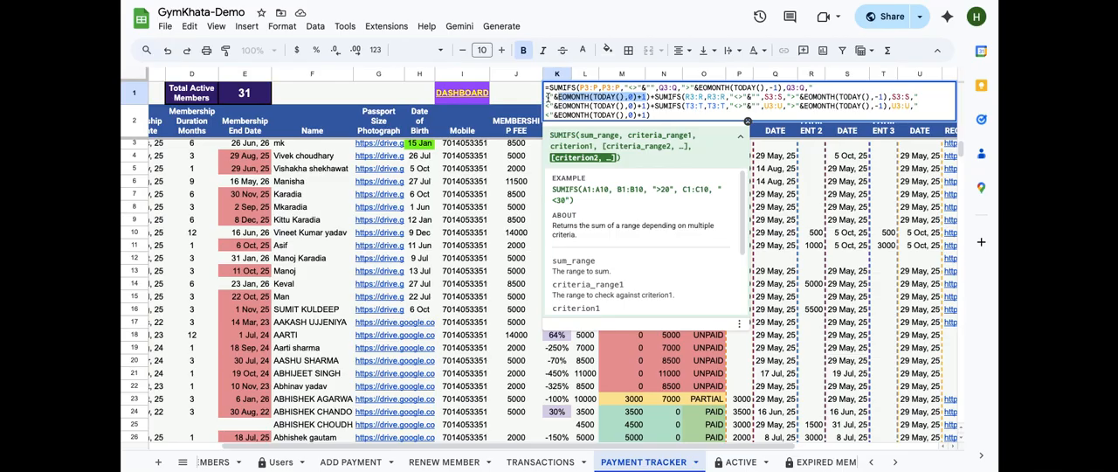
left_click(548, 97)
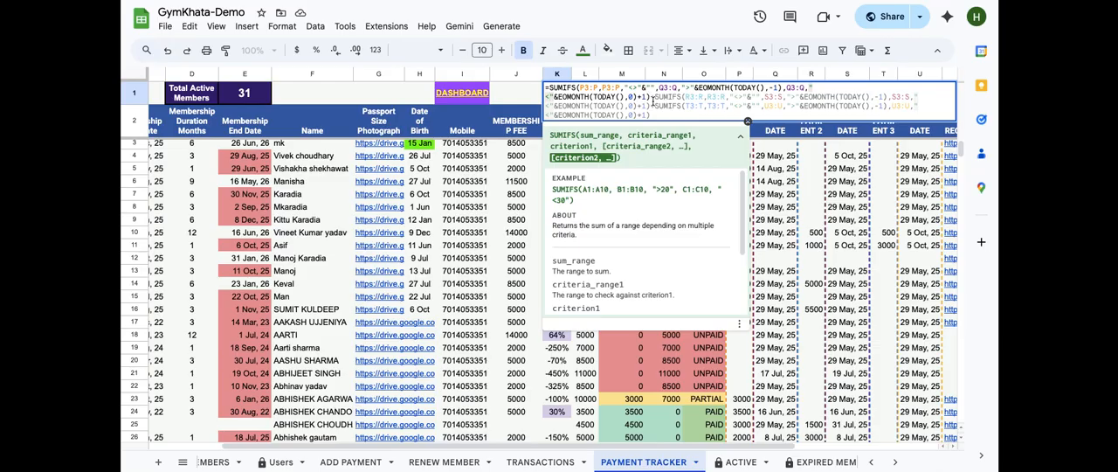
left_click_drag(650, 97, 547, 87)
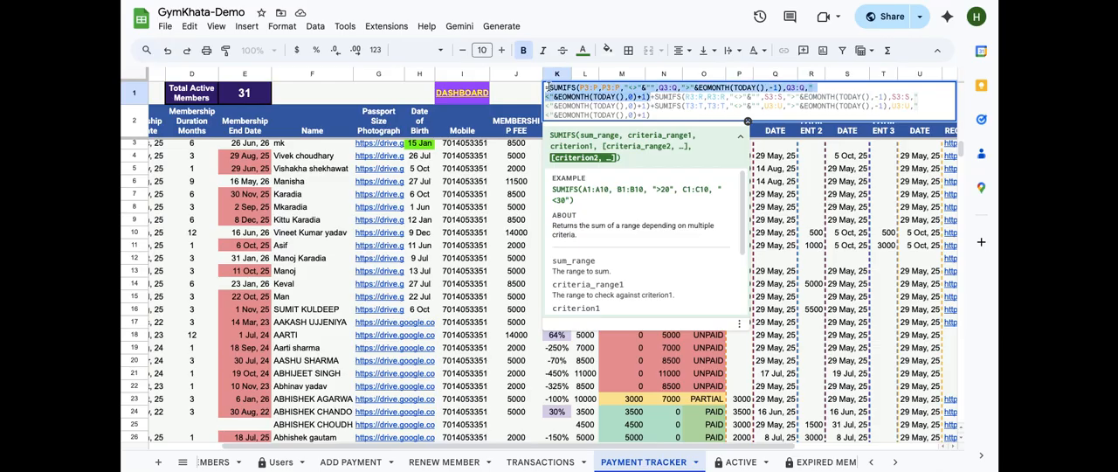
key("ctrl+c")
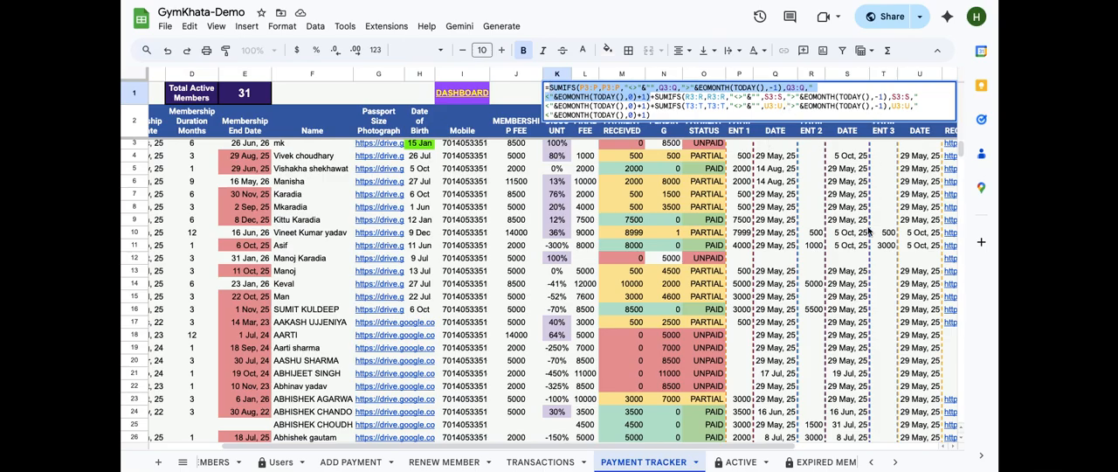
scroll(846, 288, "right", 4)
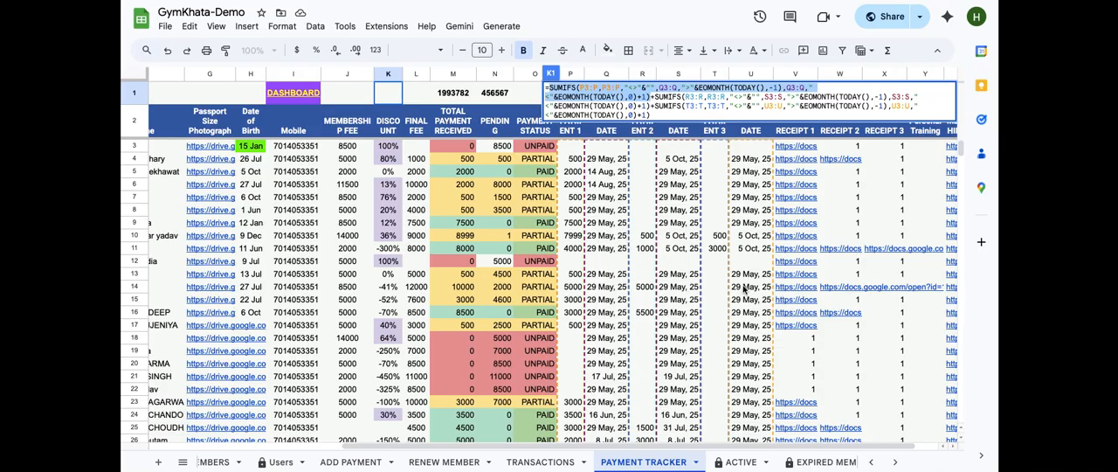
left_click(681, 114)
key("Return")
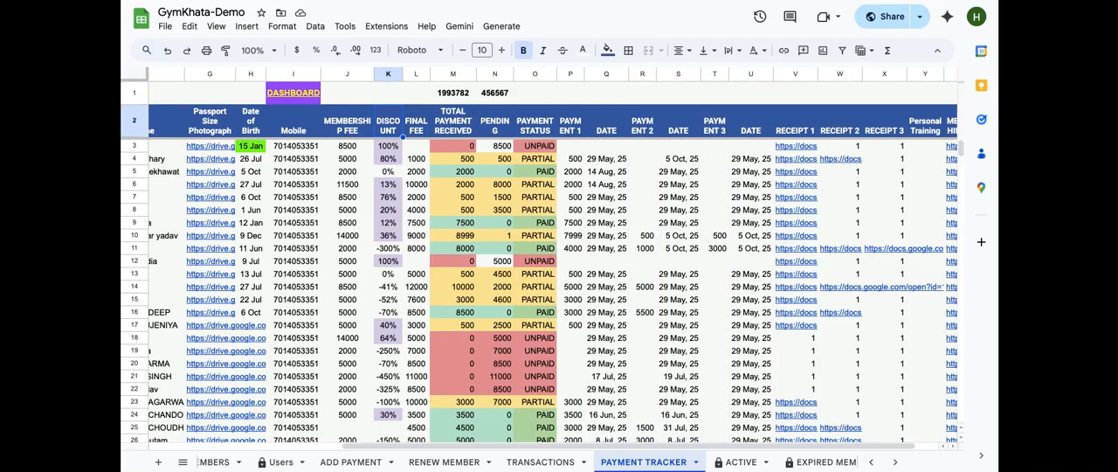
Open the yearly collection formula in L1 and examine its DATE(YEAR(TODAY())) start and end date criteria
left_click(417, 94)
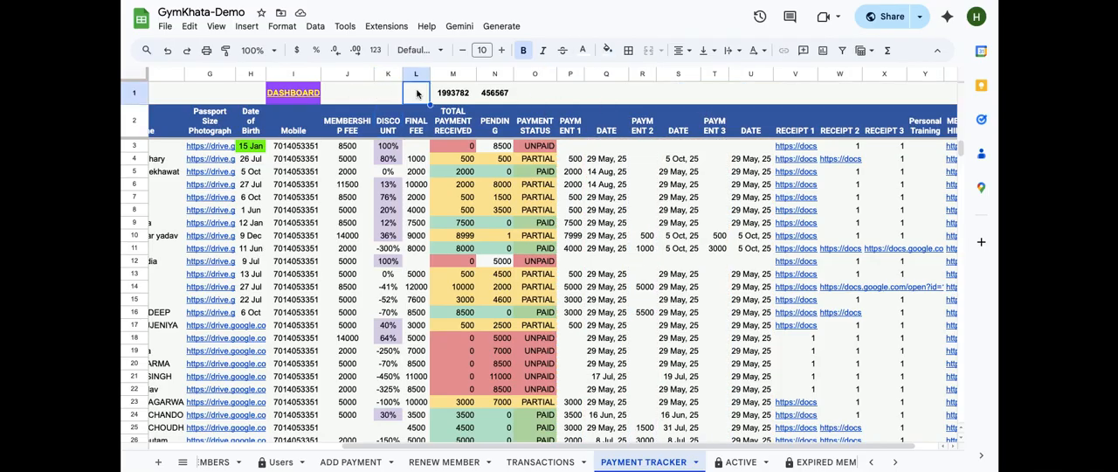
double_click(417, 93)
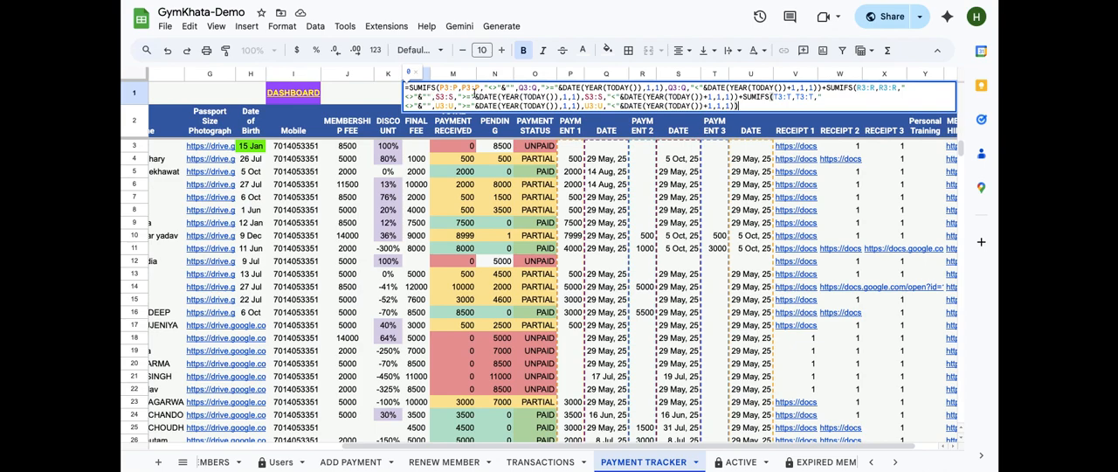
left_click(537, 87)
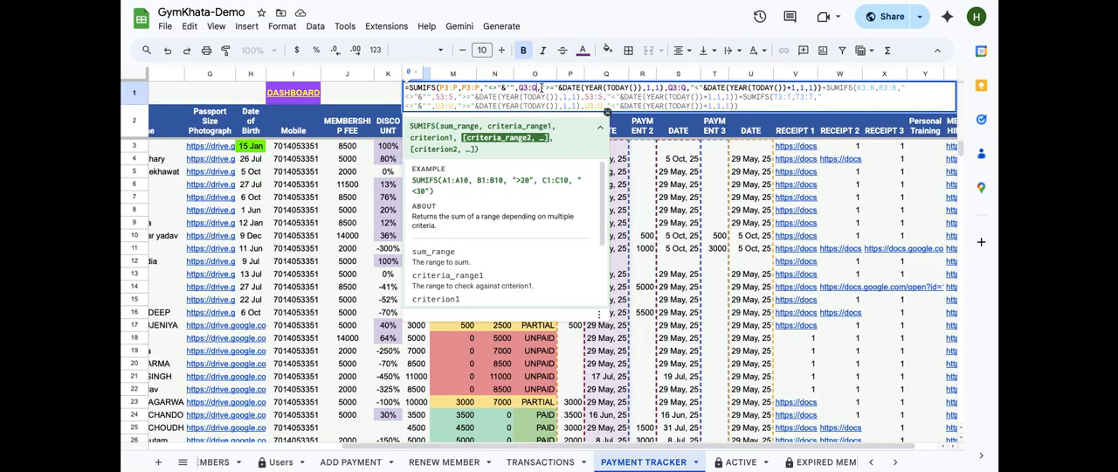
left_click(544, 87)
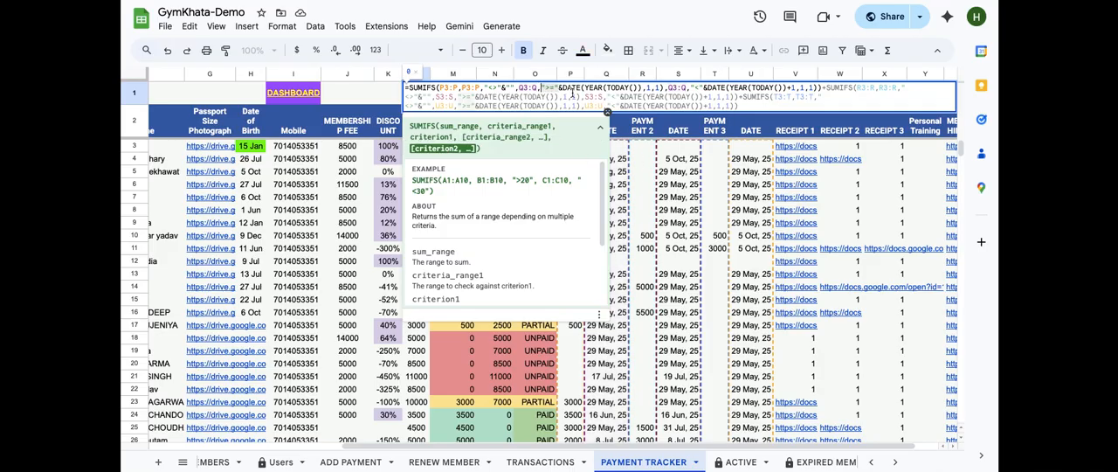
left_click(607, 87)
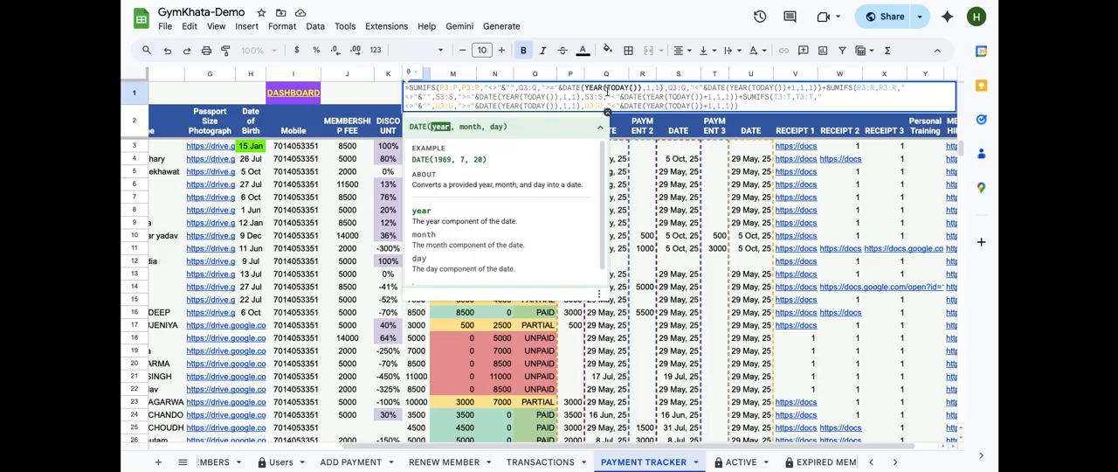
left_click(638, 87)
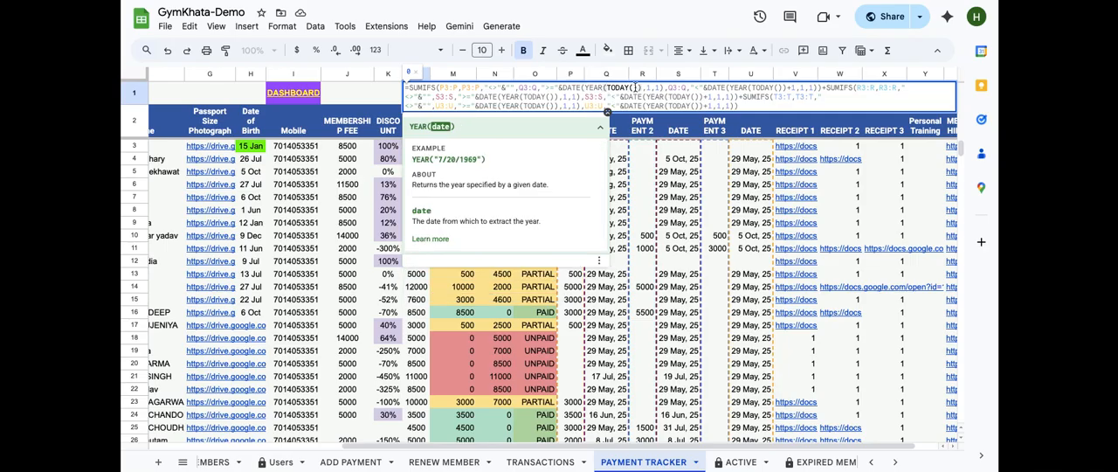
left_click_drag(642, 88, 585, 90)
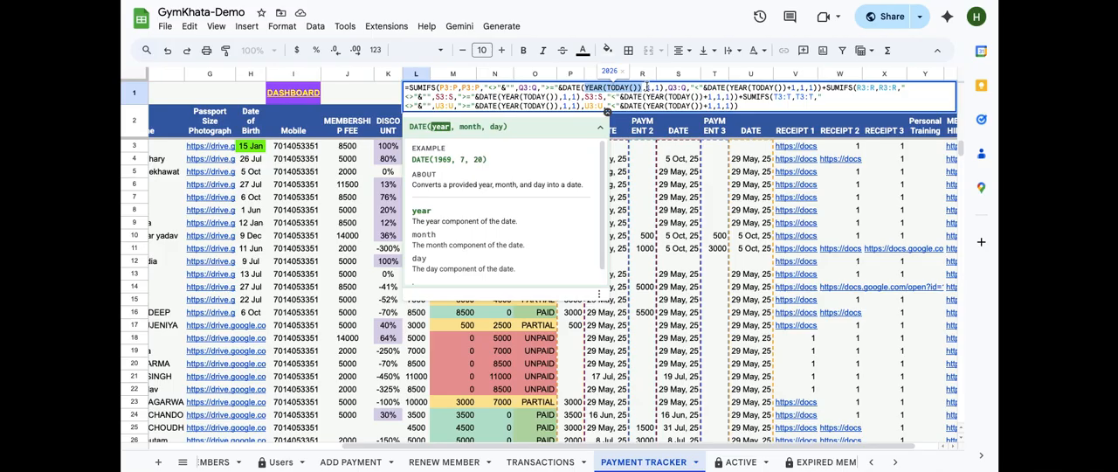
double_click(663, 89)
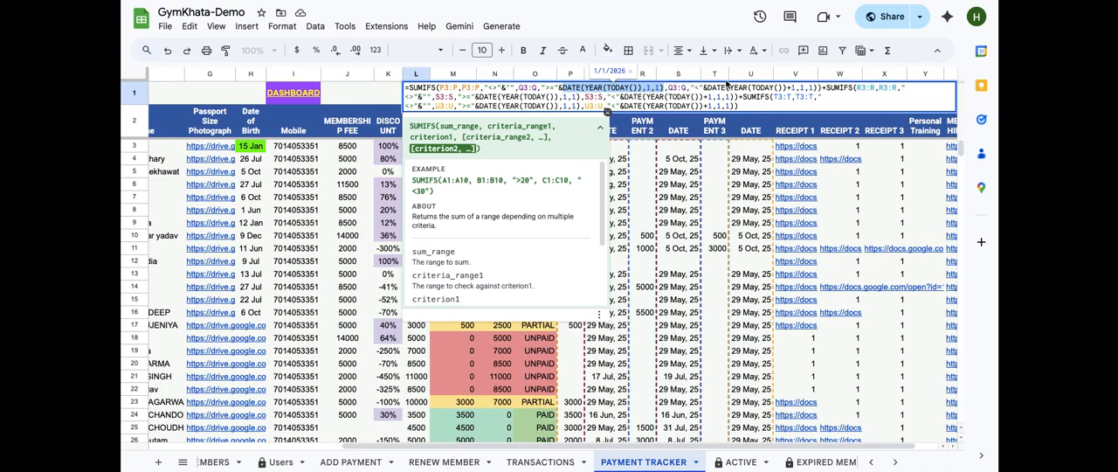
double_click(756, 87)
left_click_drag(704, 87, 821, 88)
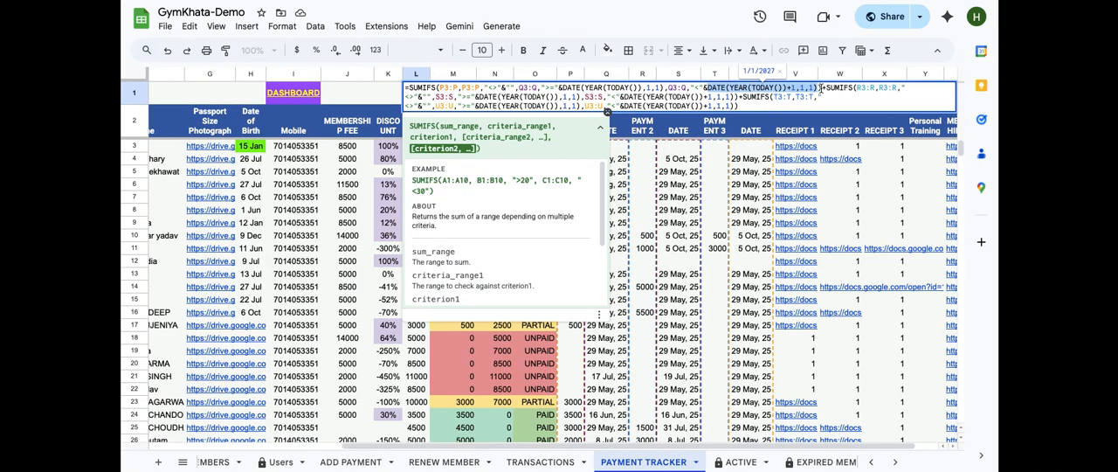
left_click(822, 88)
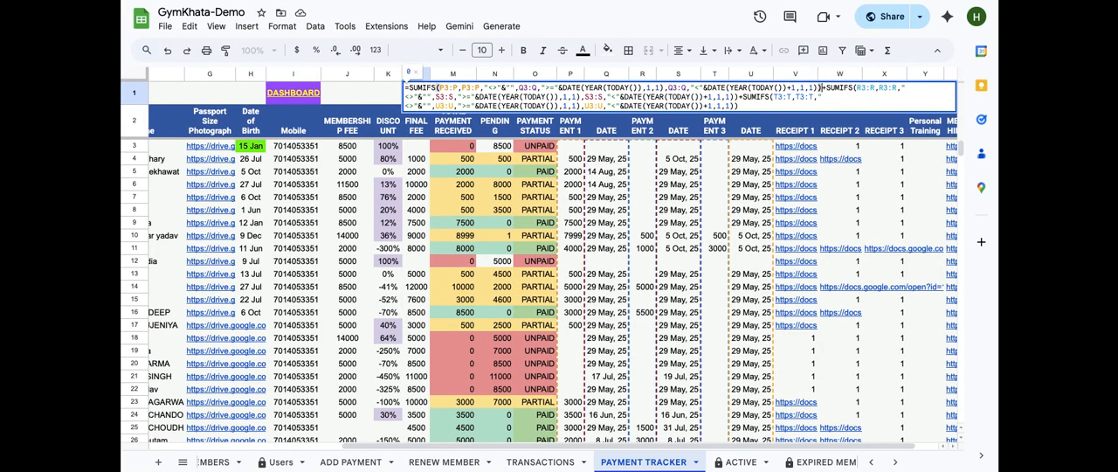
left_click(343, 94)
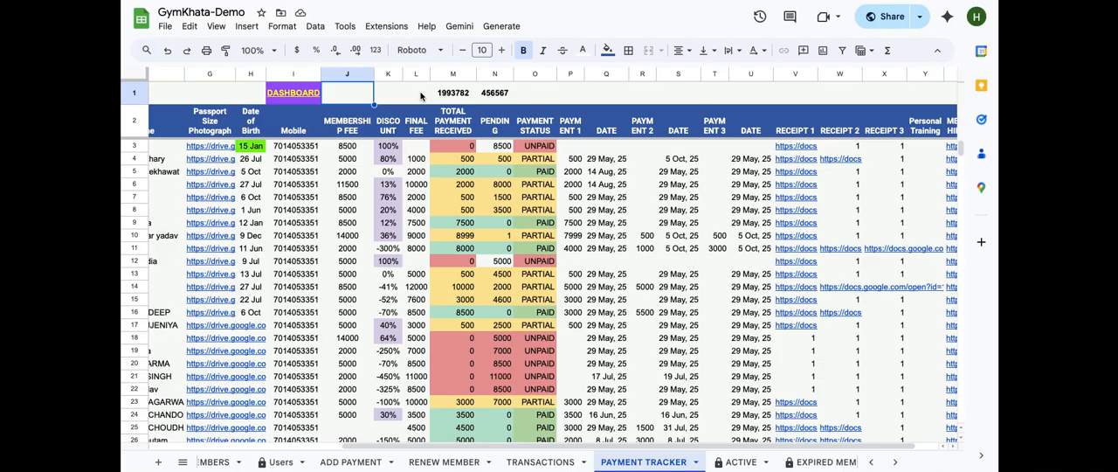
Compare the dashboard's MEMBERS figure with the member list on the MEMBERS sheet
mouse_move(250, 467)
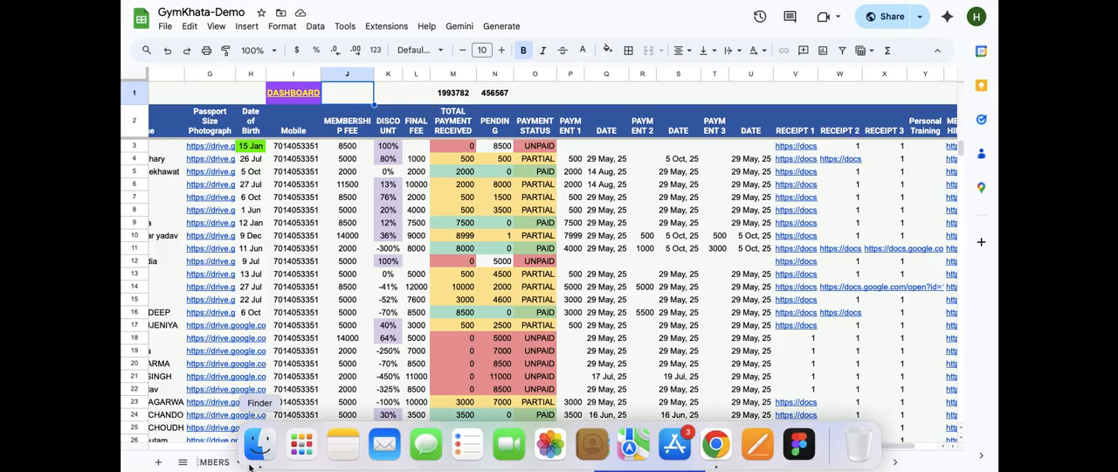
scroll(245, 462, "left", 5)
left_click(237, 461)
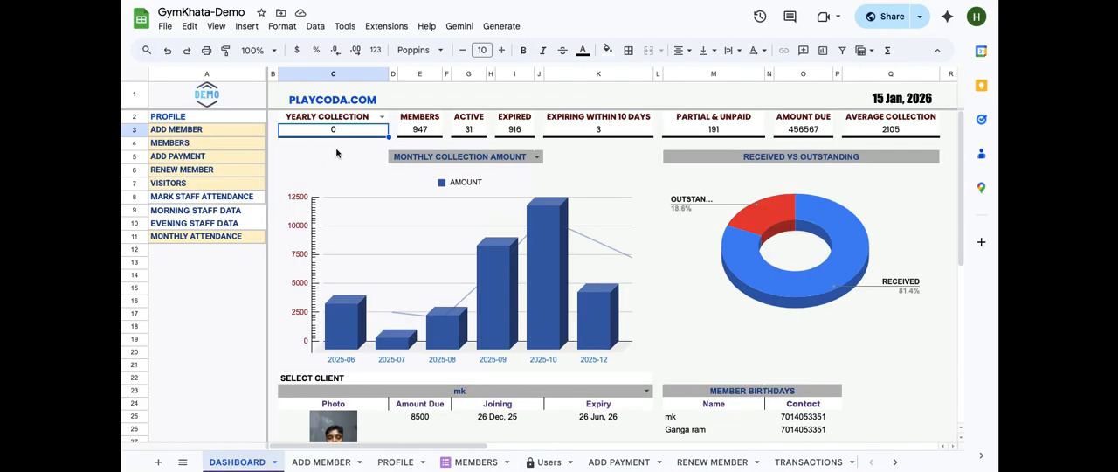
left_click(420, 131)
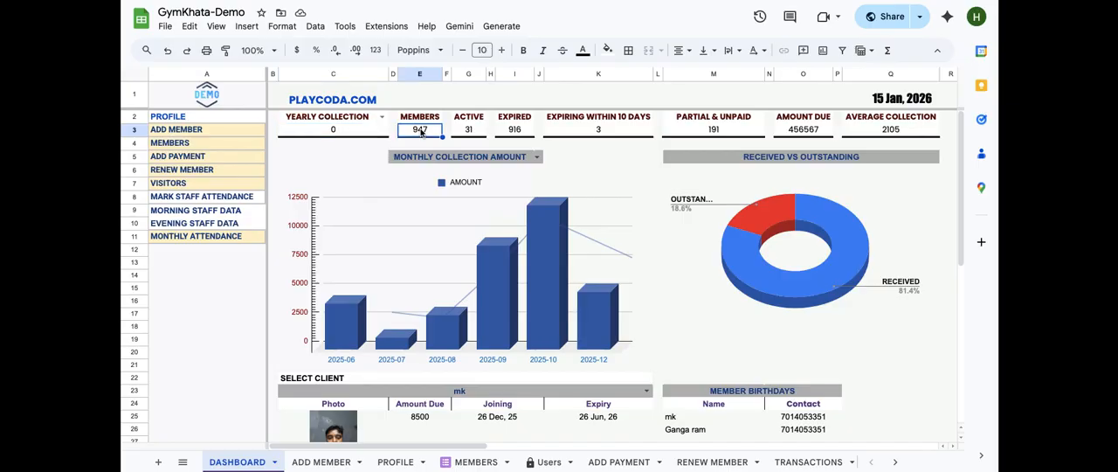
double_click(420, 131)
left_click(475, 462)
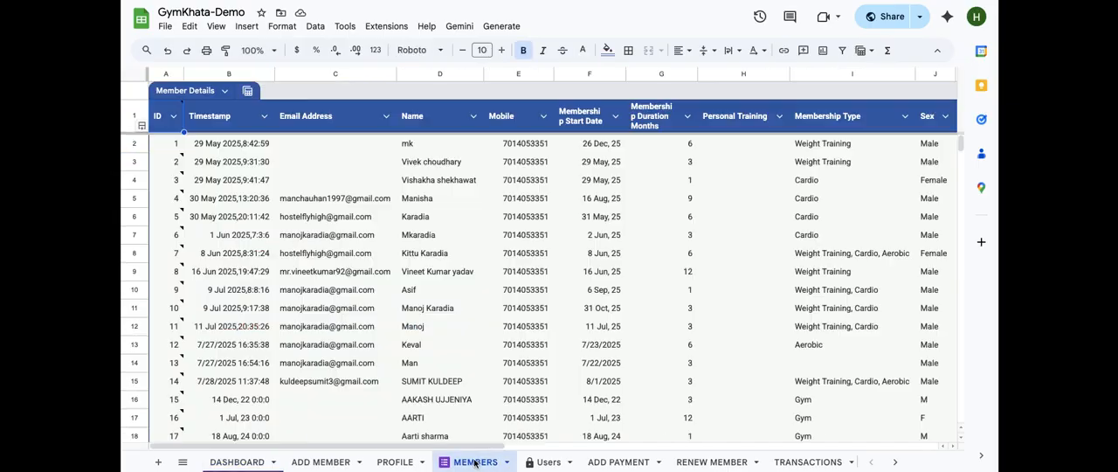
left_click(222, 147)
key("ctrl+shift+Down")
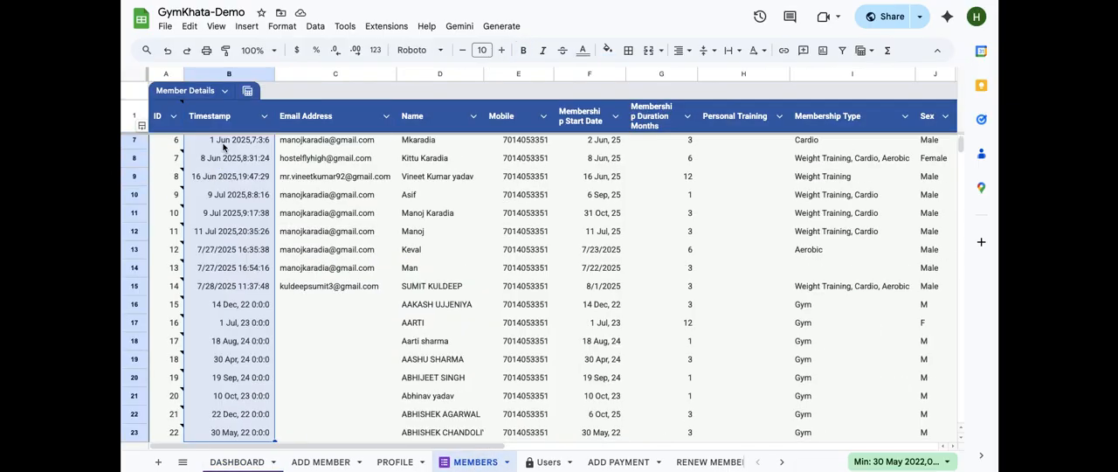
left_click(872, 458)
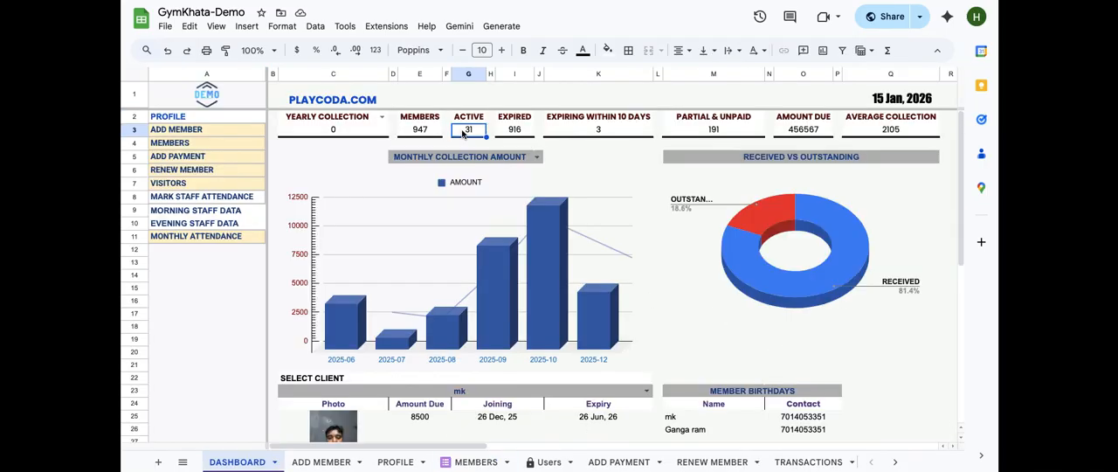
Trace the dashboard's ACTIVE figure to the COUNTIF formula in PAYMENT TRACKER cell E1 and examine its TODAY() criterion
double_click(466, 129)
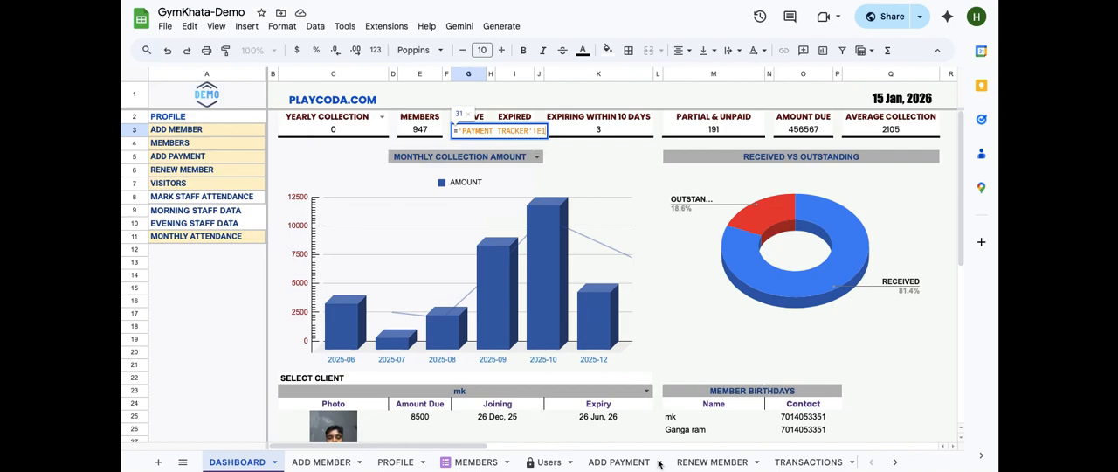
key("Return")
scroll(722, 467, "right", 5)
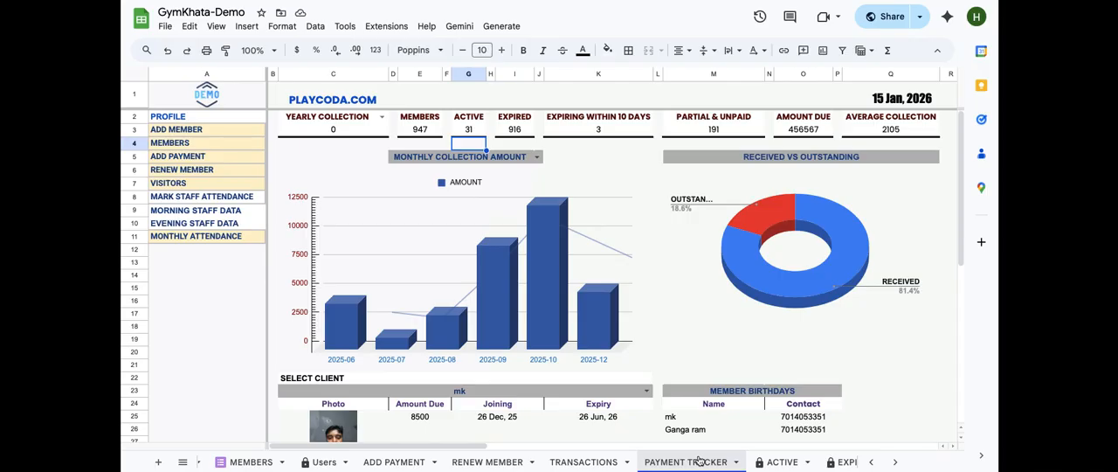
left_click(698, 461)
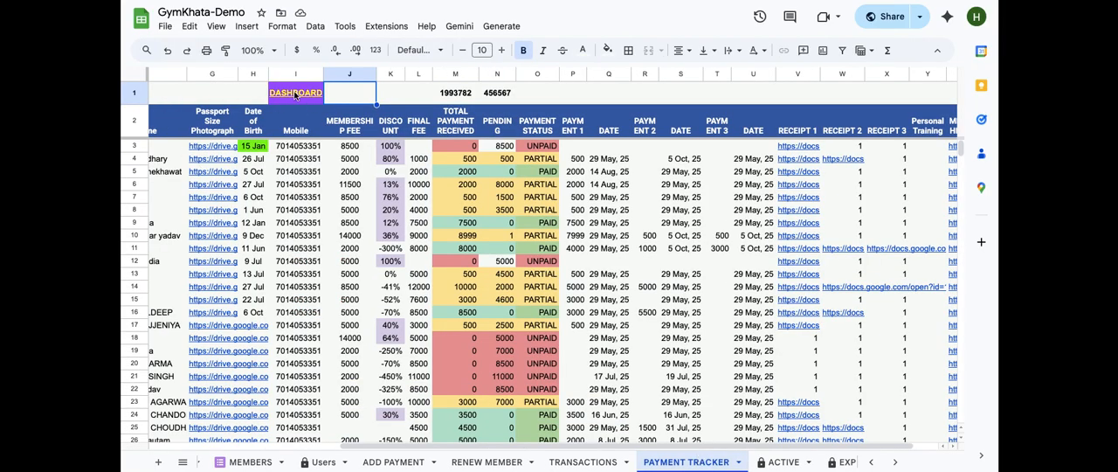
scroll(439, 94, "left", 5)
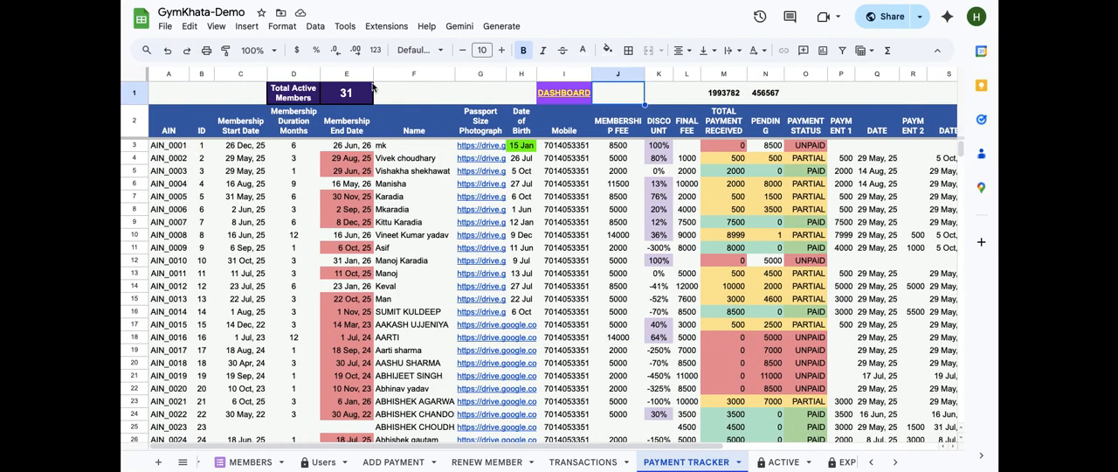
left_click(346, 93)
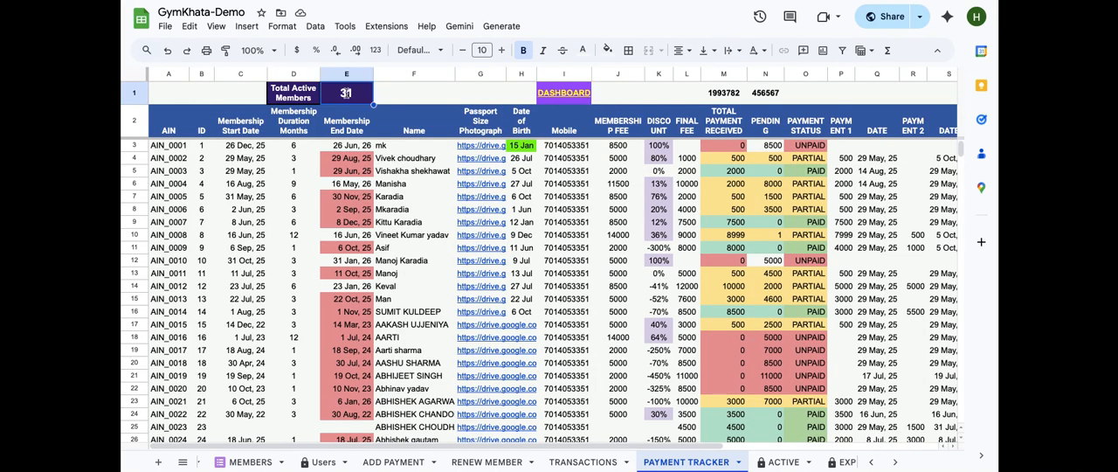
double_click(346, 94)
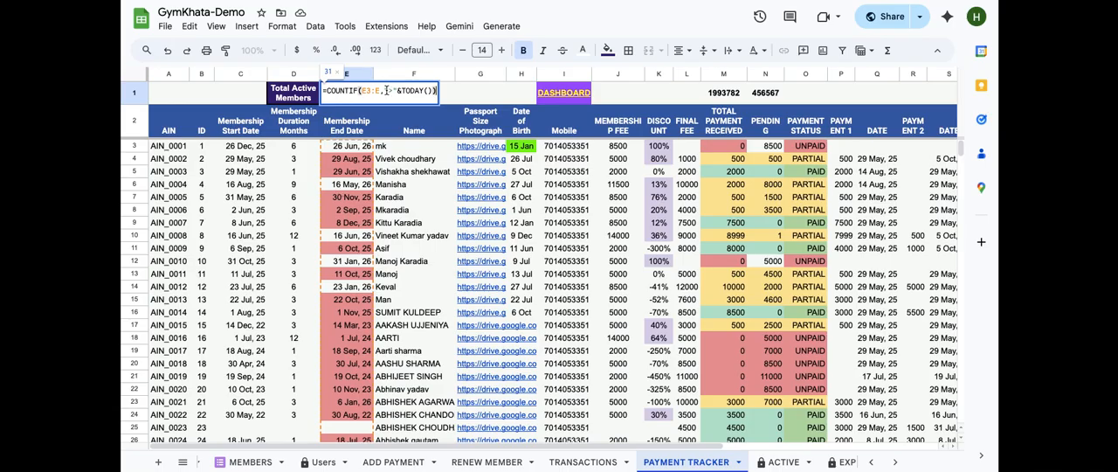
left_click_drag(385, 90, 430, 91)
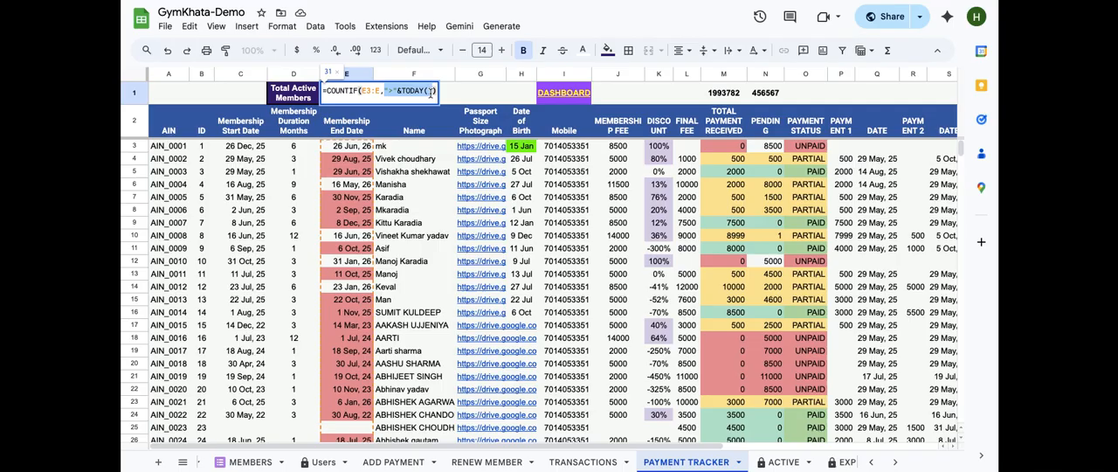
left_click(431, 92)
key("Right")
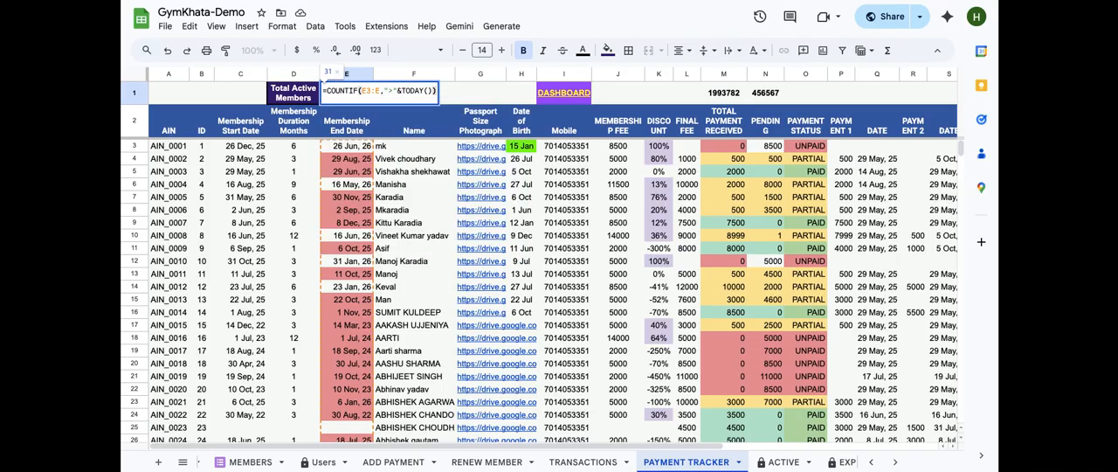
key("Return")
Open the dashboard's EXPIRED formula in I3 and close it without changes
left_click(236, 463)
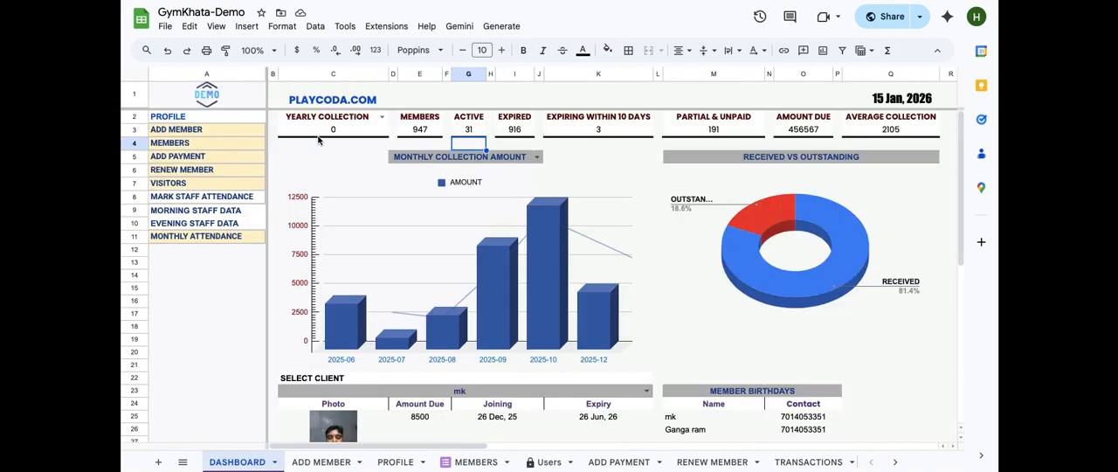
left_click(516, 130)
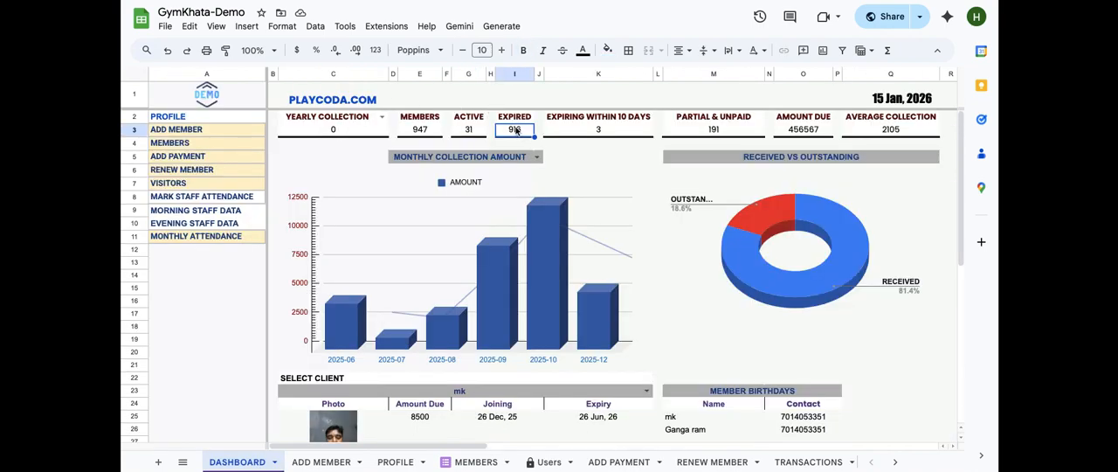
double_click(516, 129)
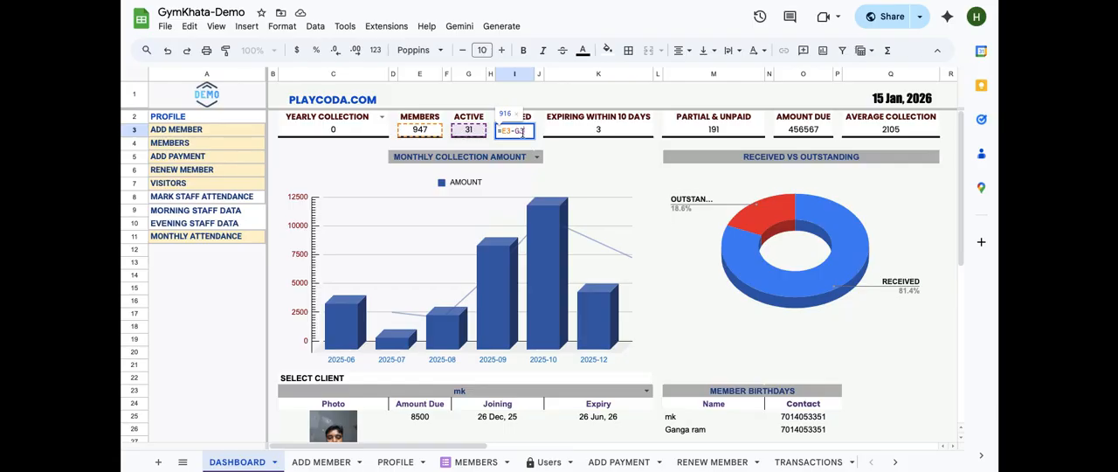
key("Escape")
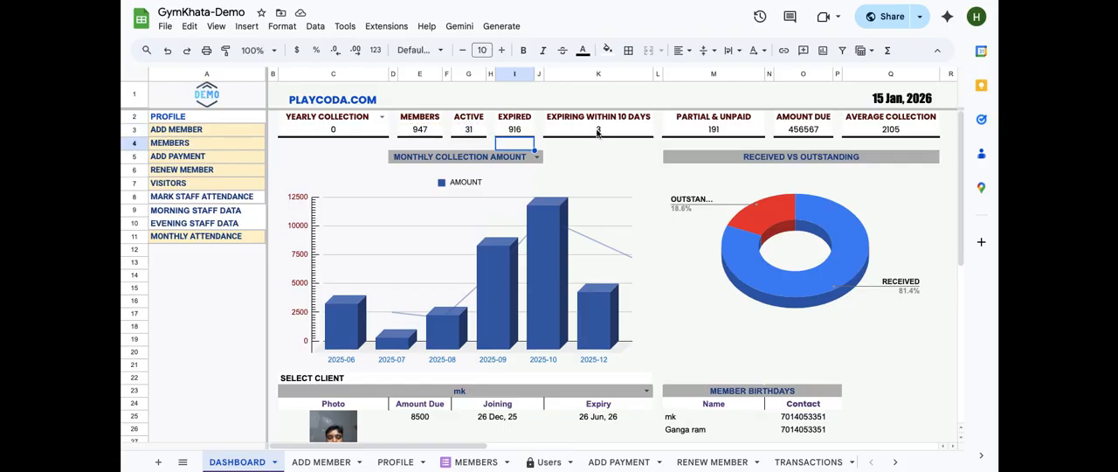
Open the EXPIRING WITHIN 10 DAYS formula in K3, retype the parenthesis before I3 and confirm the formula
left_click(598, 131)
double_click(599, 131)
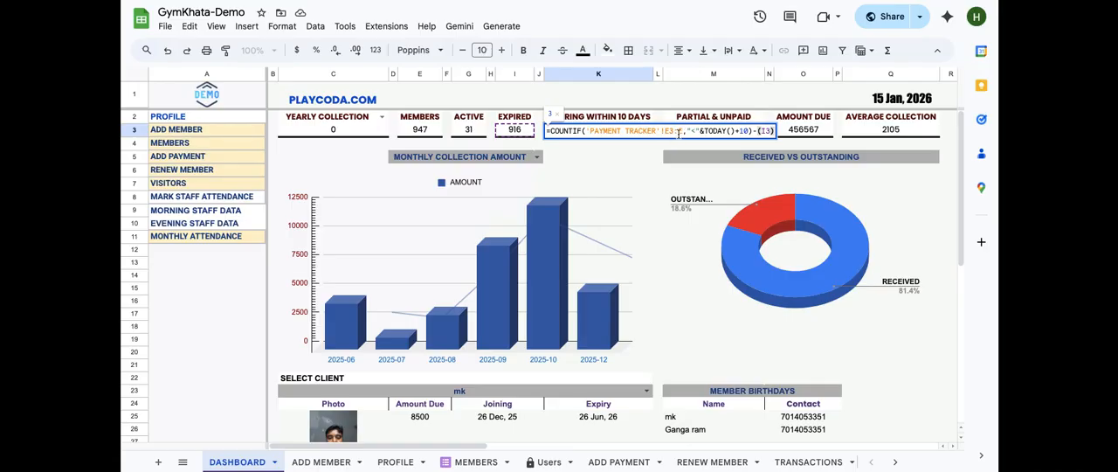
left_click(739, 131)
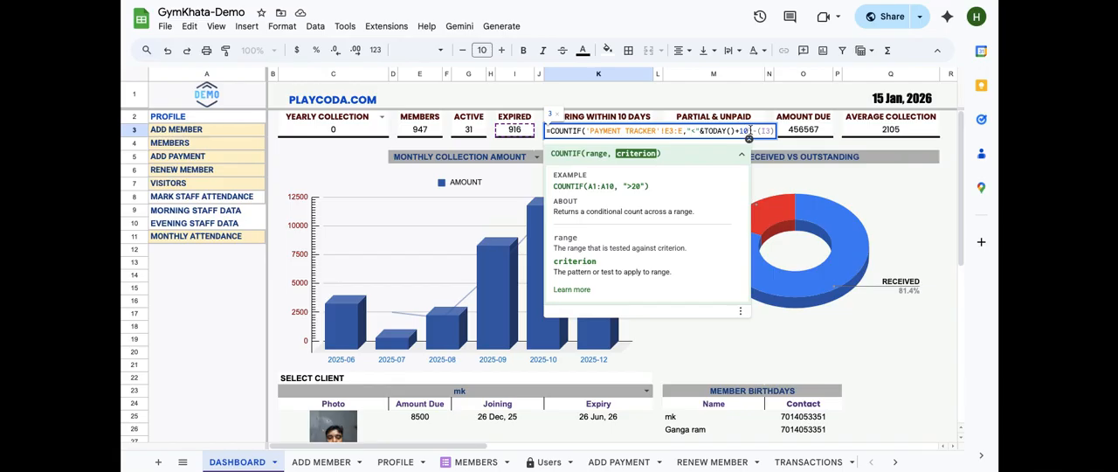
left_click(758, 131)
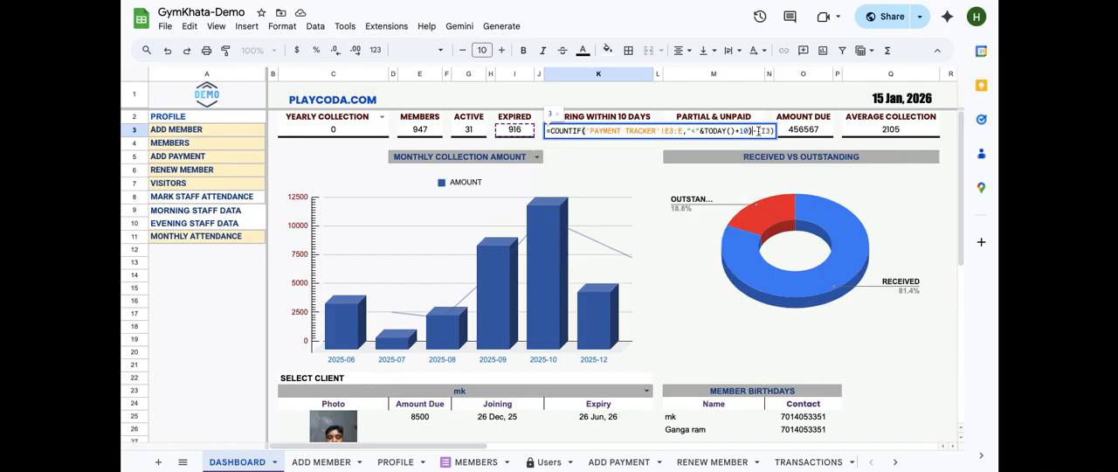
type("(")
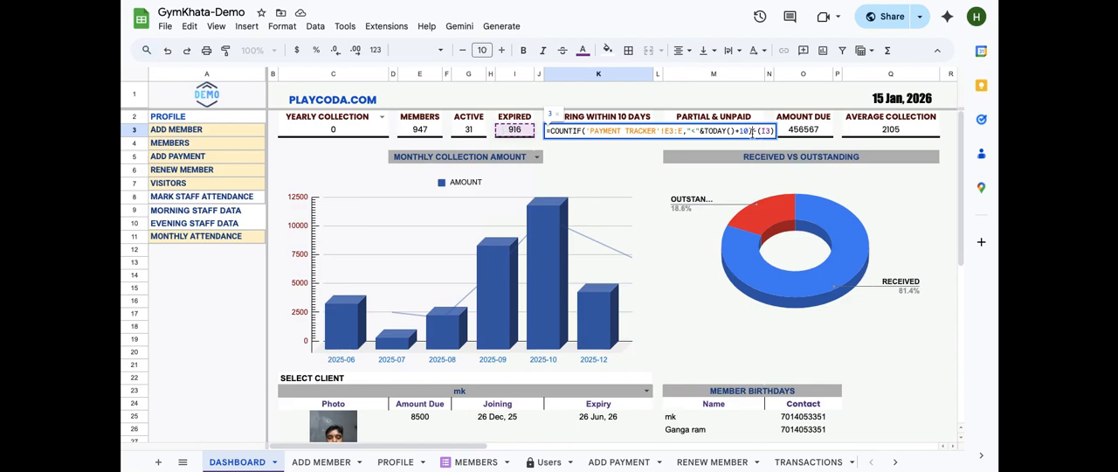
left_click_drag(752, 131, 547, 130)
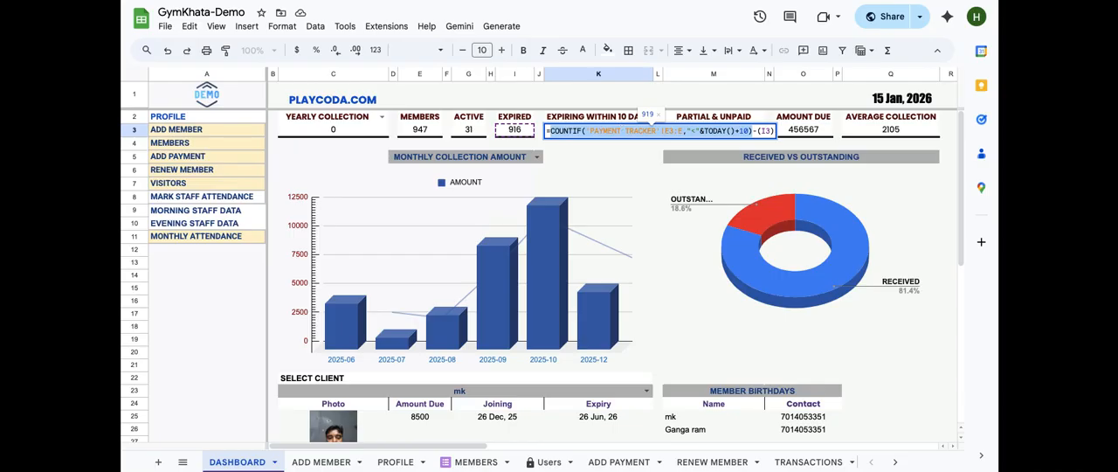
key("Return")
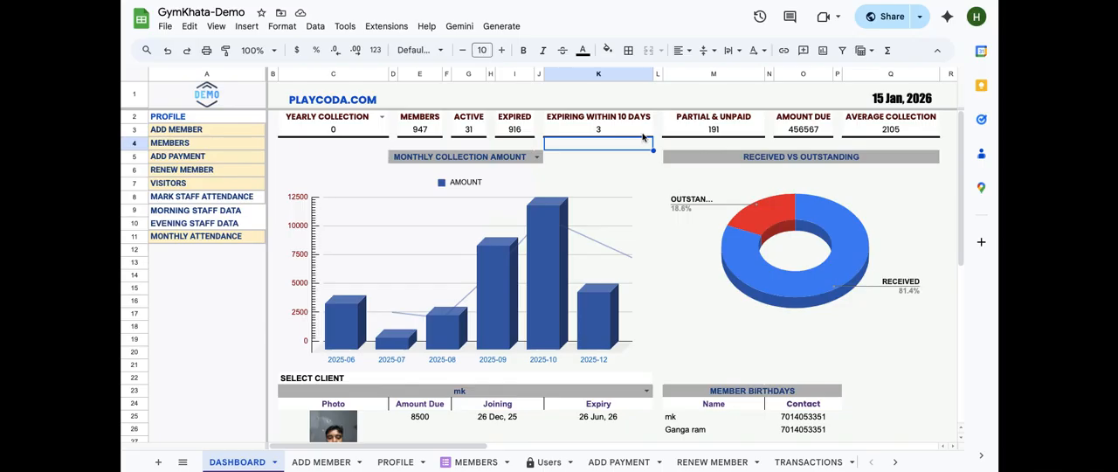
Trace the dashboard's PARTIAL & UNPAID figure to the COUNTIF formula in PAYMENT TRACKER cell O1
left_click(707, 131)
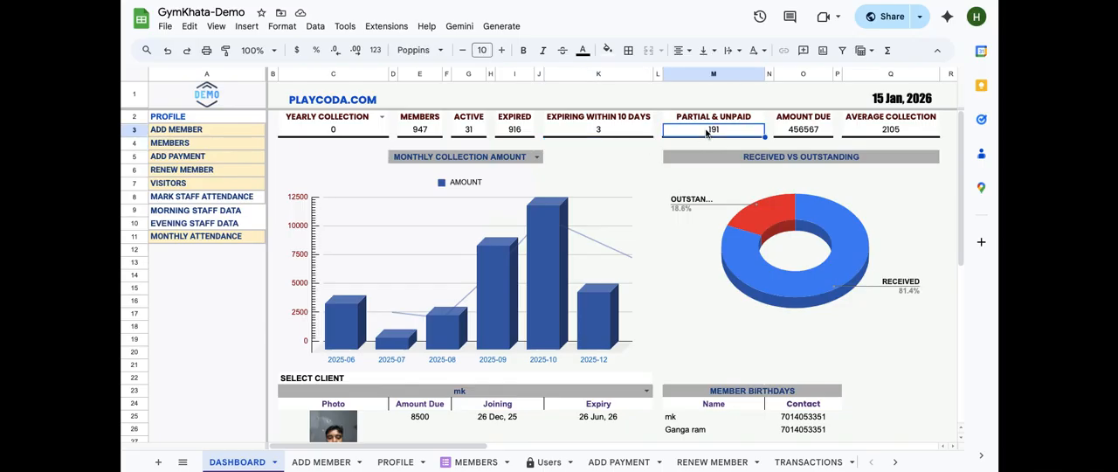
double_click(707, 129)
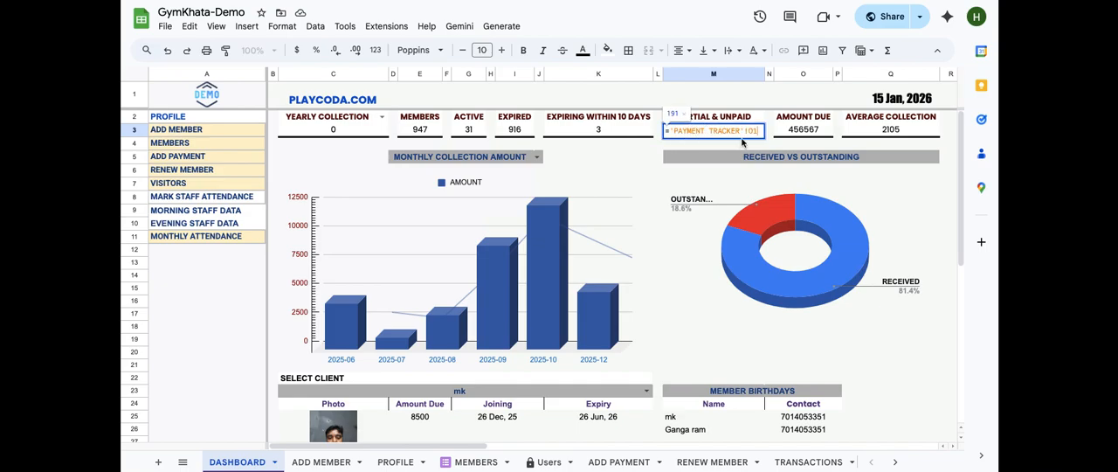
key("Return")
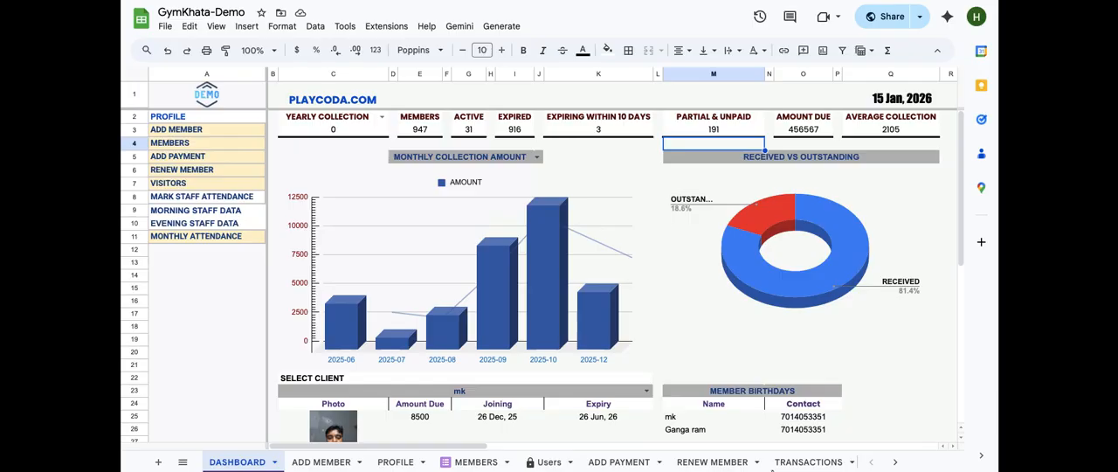
scroll(737, 468, "right", 5)
scroll(558, 467, "right", 3)
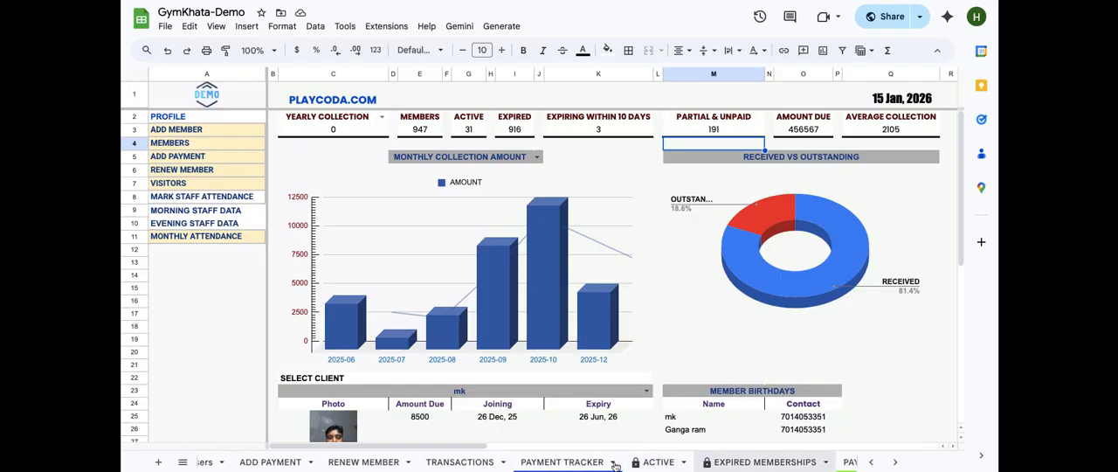
left_click(559, 463)
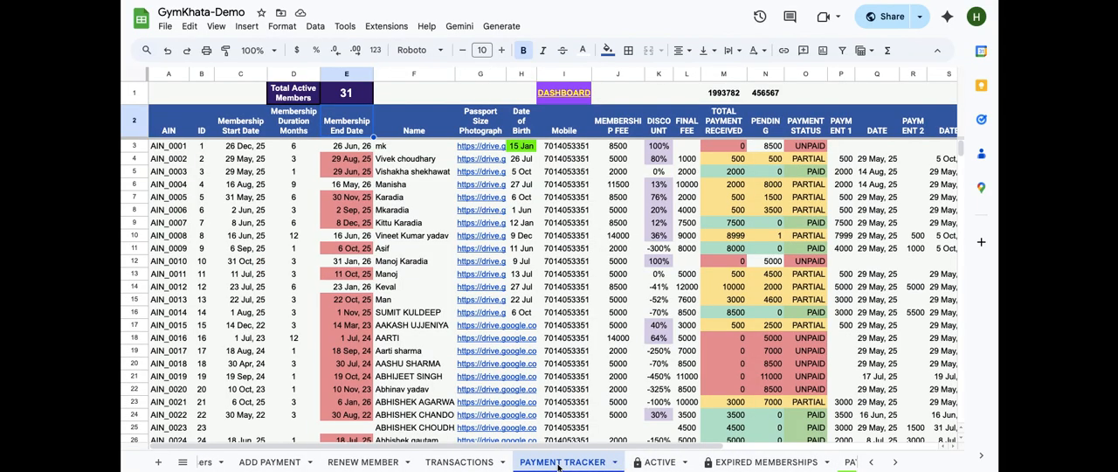
scroll(692, 156, "right", 2)
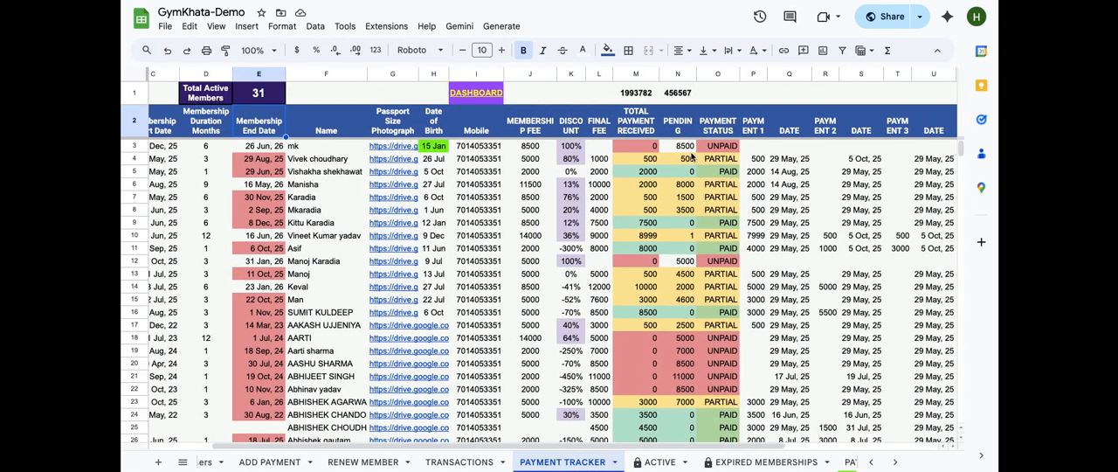
left_click(718, 99)
double_click(716, 97)
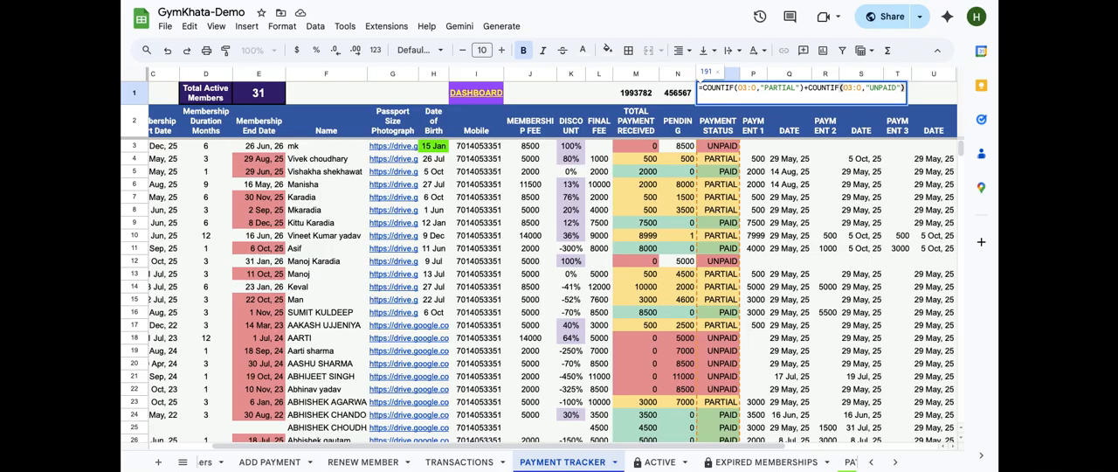
key("Return")
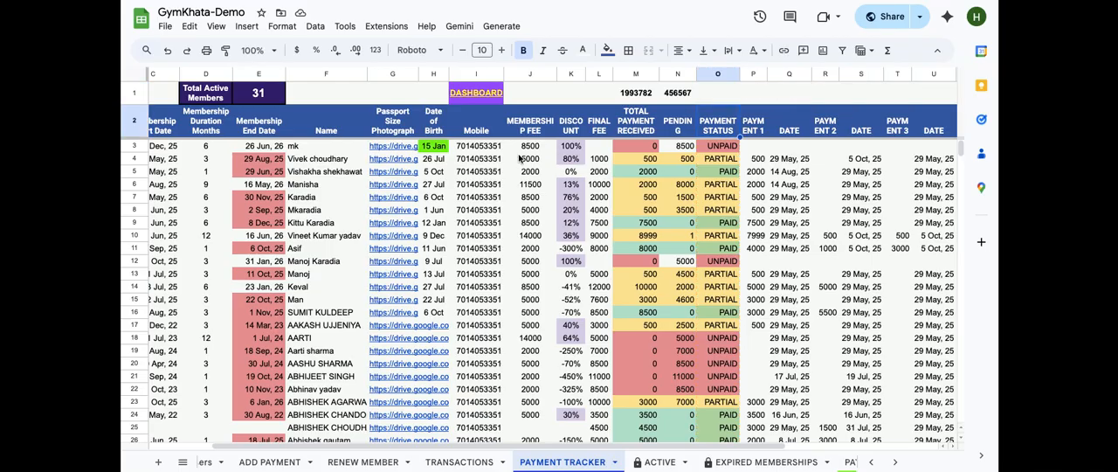
Open the dashboard's AMOUNT DUE formula in O3 and follow its reference to PAYMENT TRACKER cell N1
scroll(249, 465, "left", 5)
left_click(249, 464)
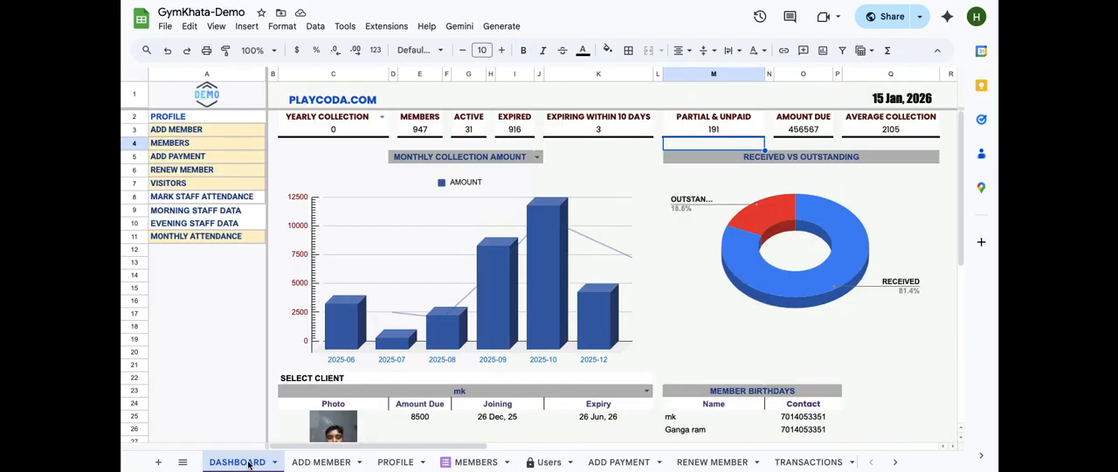
left_click(799, 131)
double_click(800, 131)
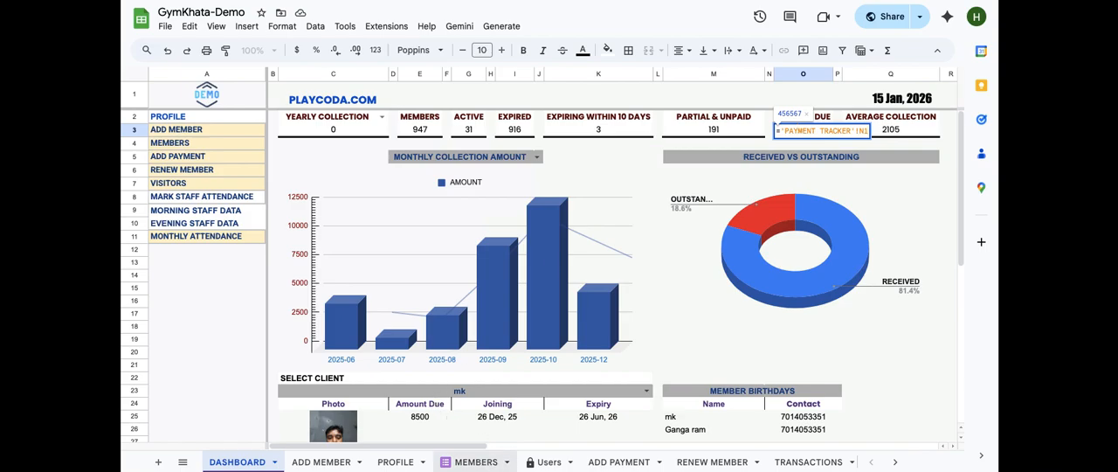
key("Return")
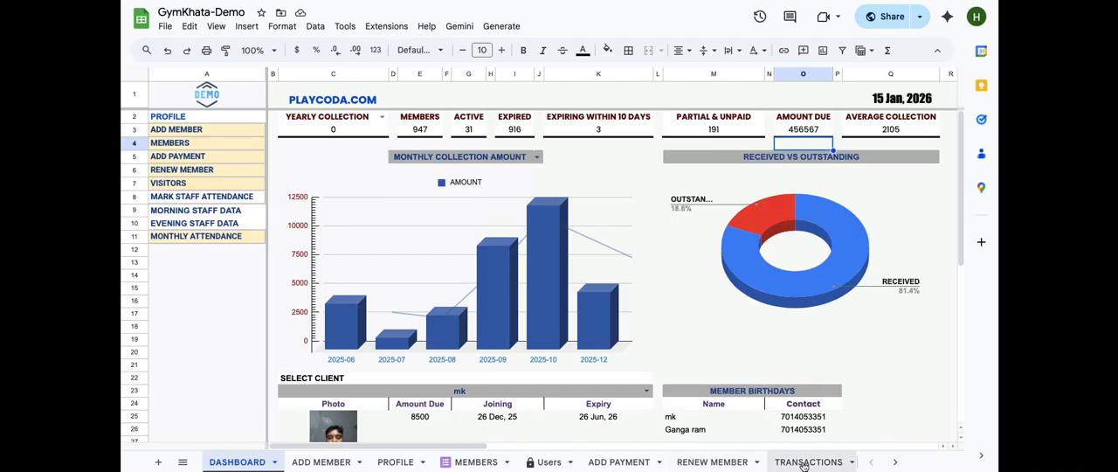
left_click(794, 131)
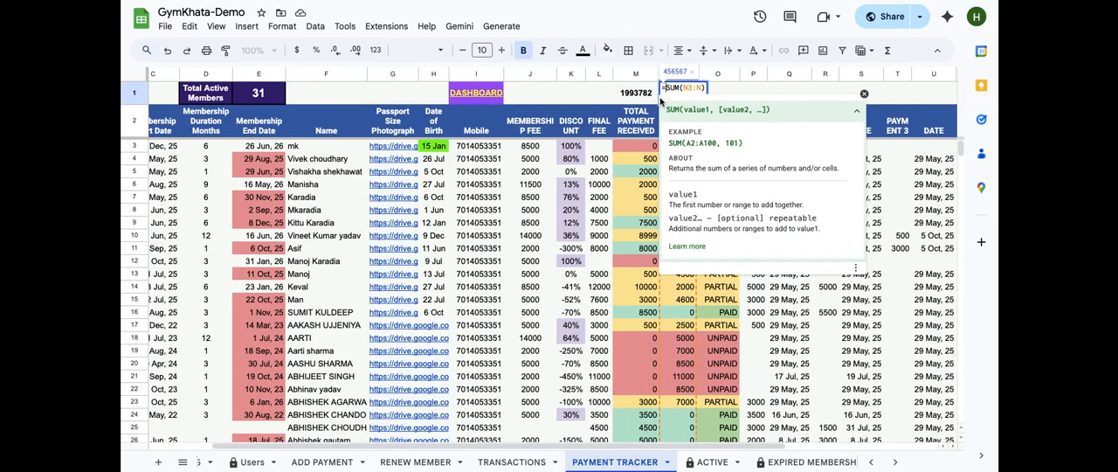
key("Return")
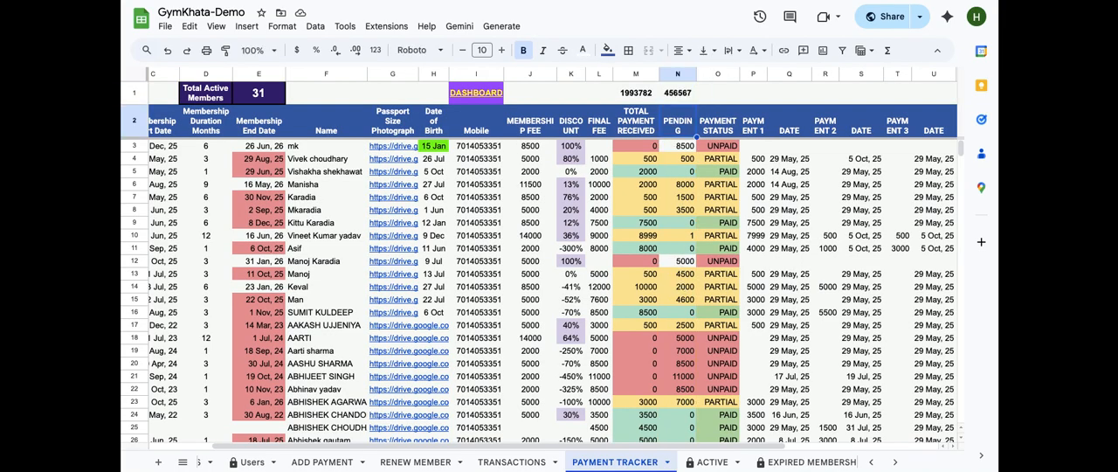
scroll(301, 463, "left", 5)
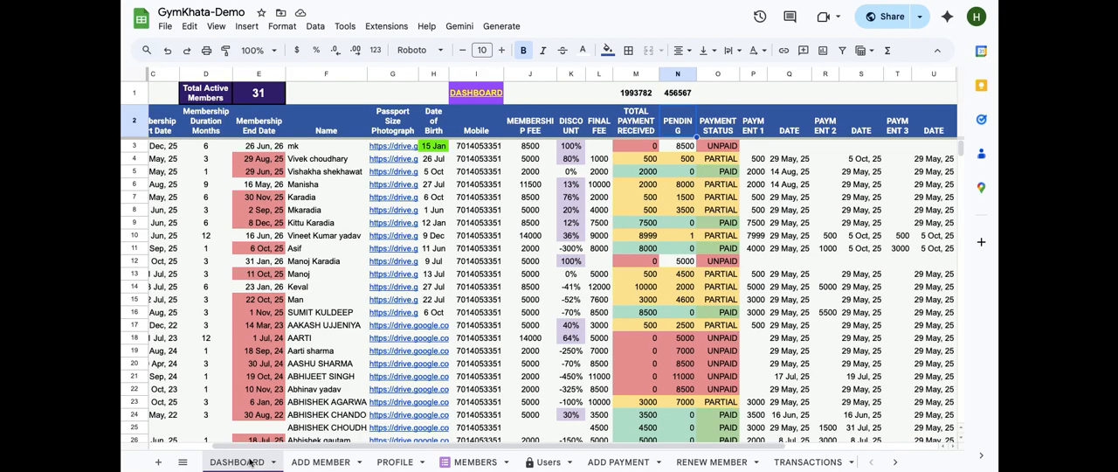
left_click(238, 461)
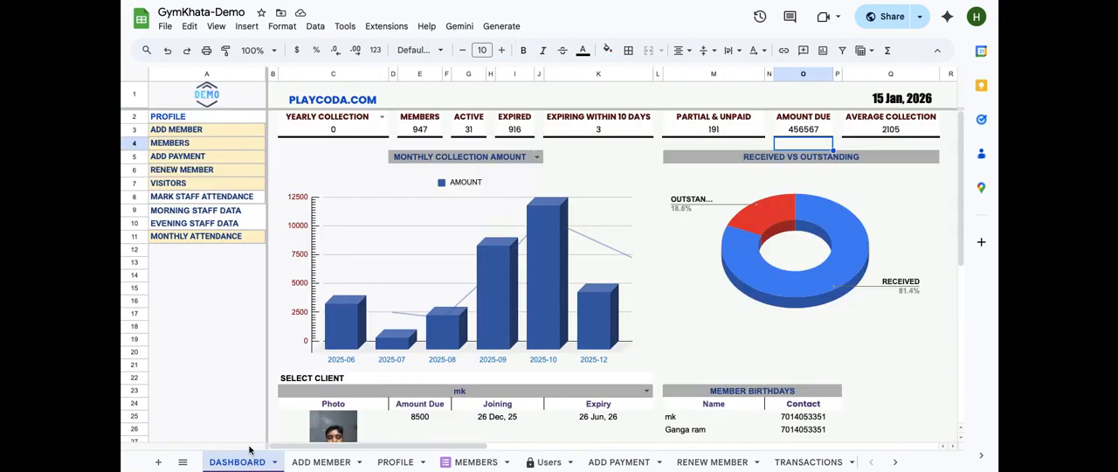
Examine the ROUND formula behind the dashboard's AVERAGE COLLECTION figure in Q3 and close it
left_click(899, 129)
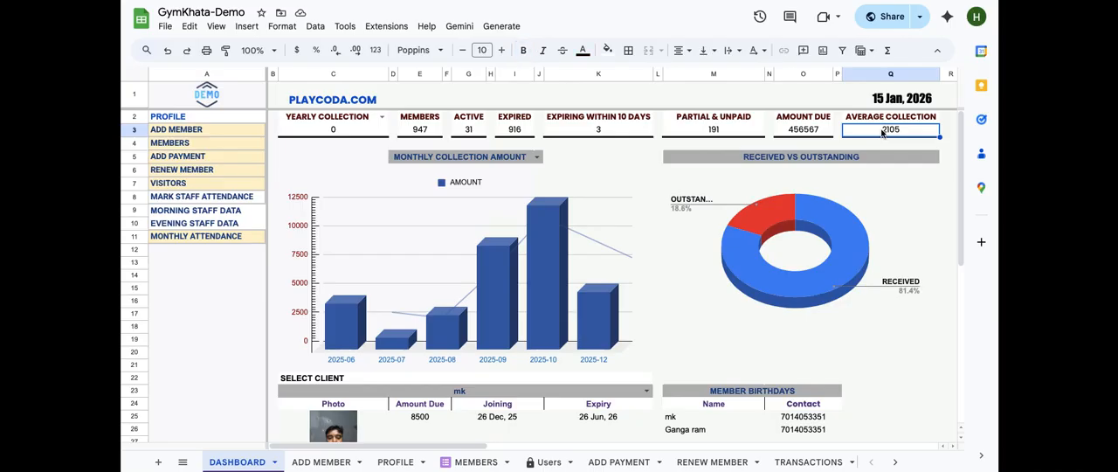
double_click(882, 129)
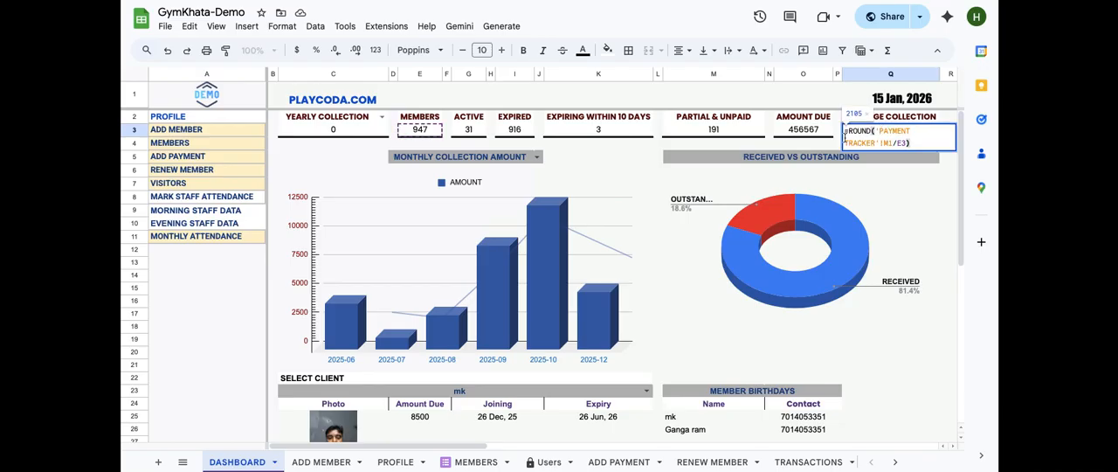
left_click(893, 143)
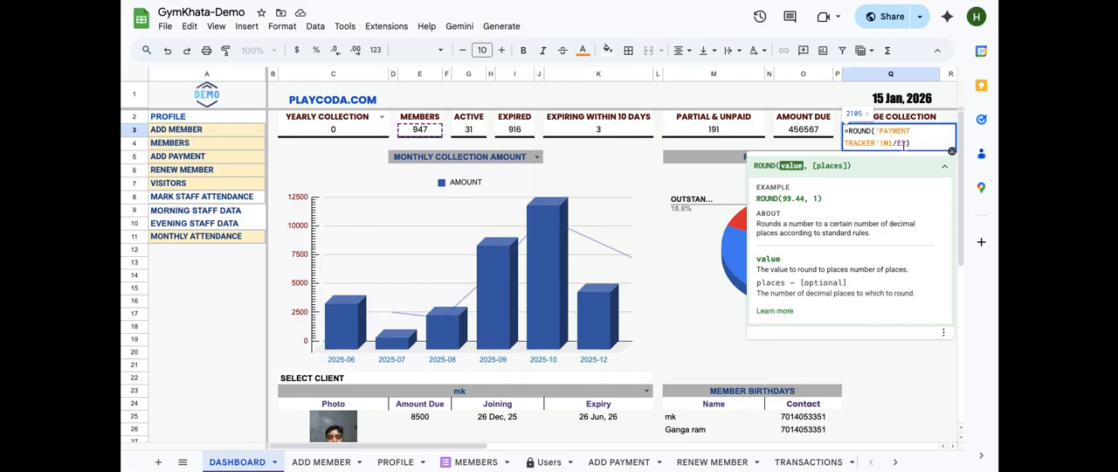
left_click(911, 142)
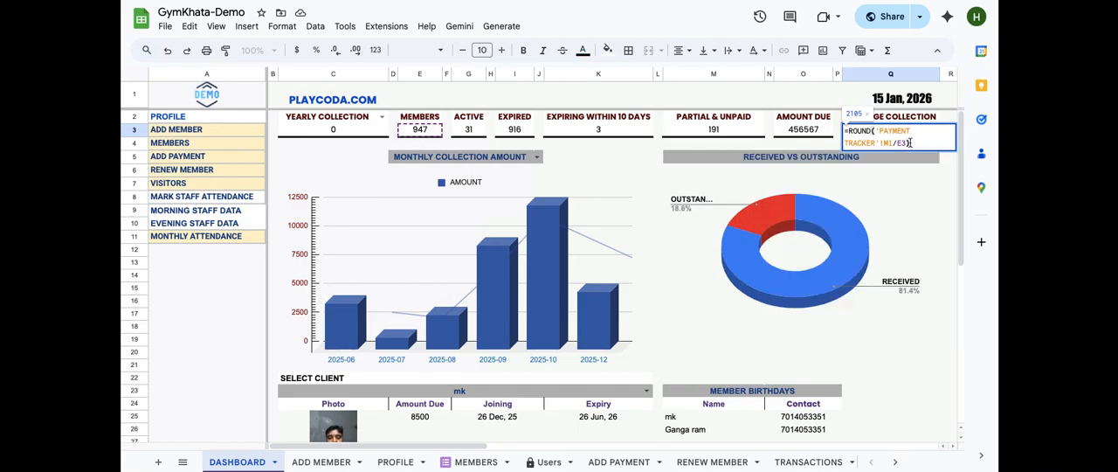
key("Return")
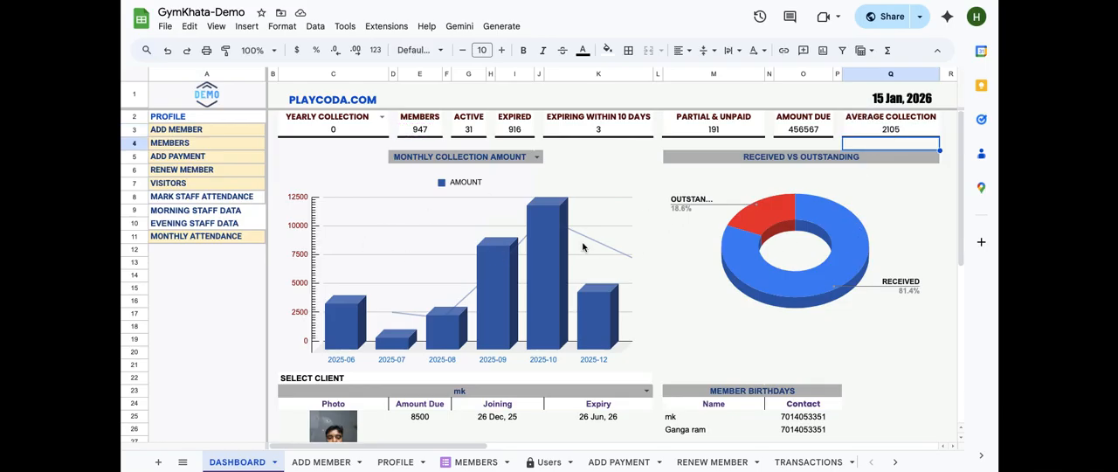
Inspect the data validation rule behind the MONTHLY COLLECTION AMOUNT dropdown
scroll(582, 247, "down", 3)
scroll(583, 247, "up", 3)
scroll(582, 247, "right", 1)
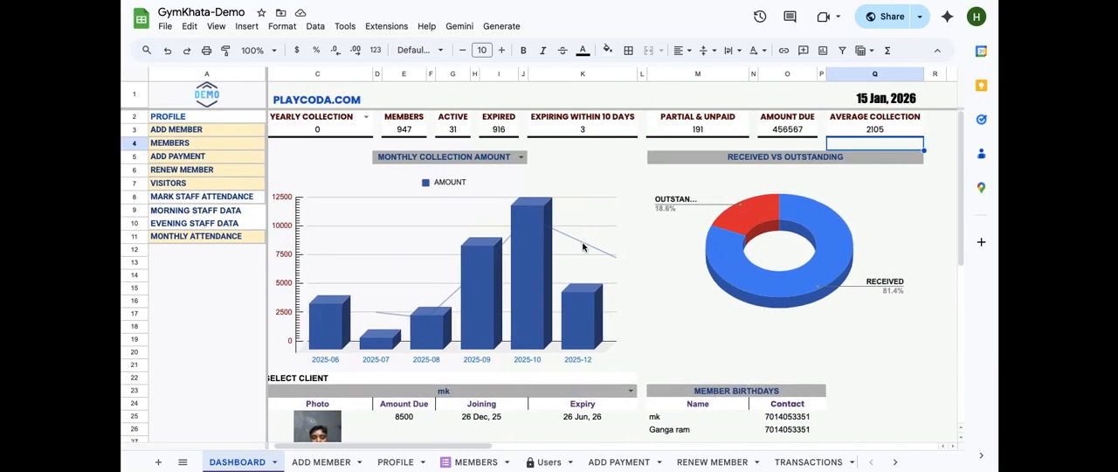
left_click(515, 159)
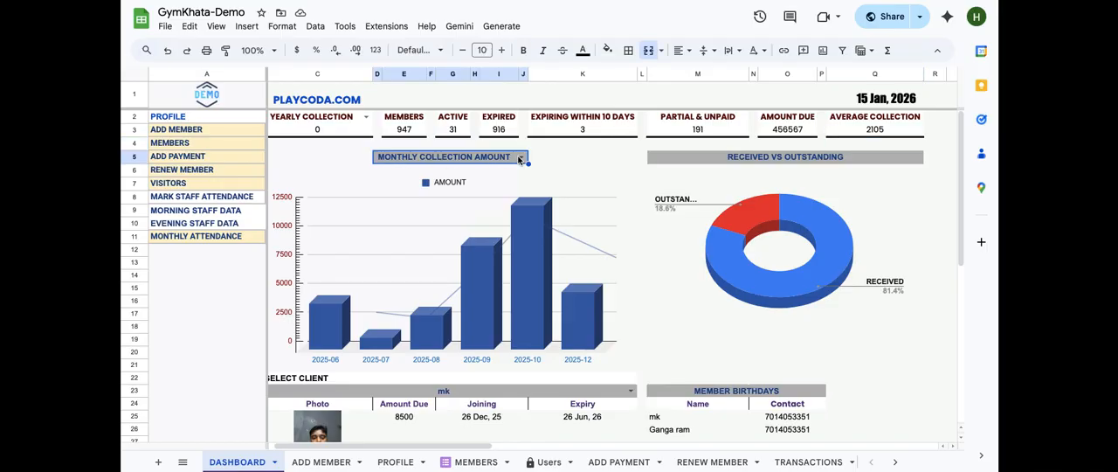
left_click(517, 157)
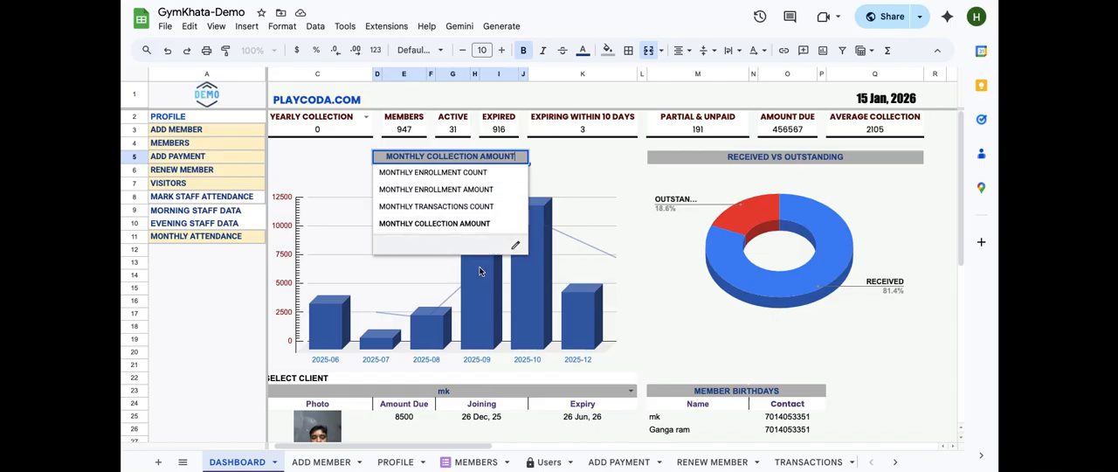
left_click(499, 229)
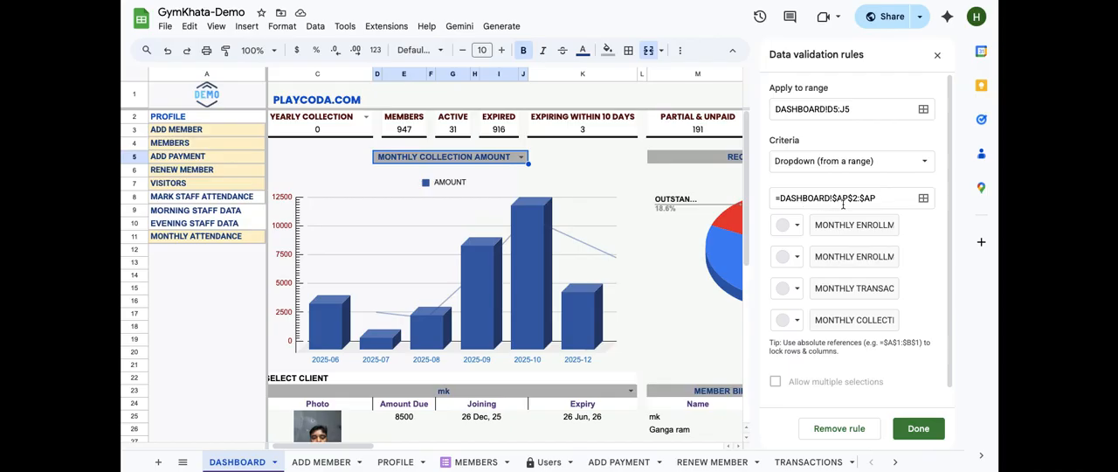
scroll(649, 186, "right", 15)
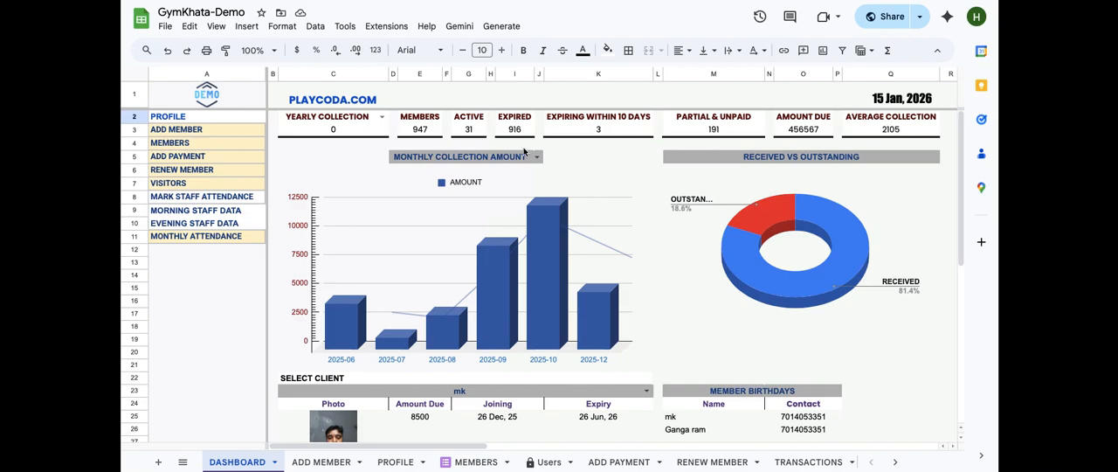
left_click(422, 160)
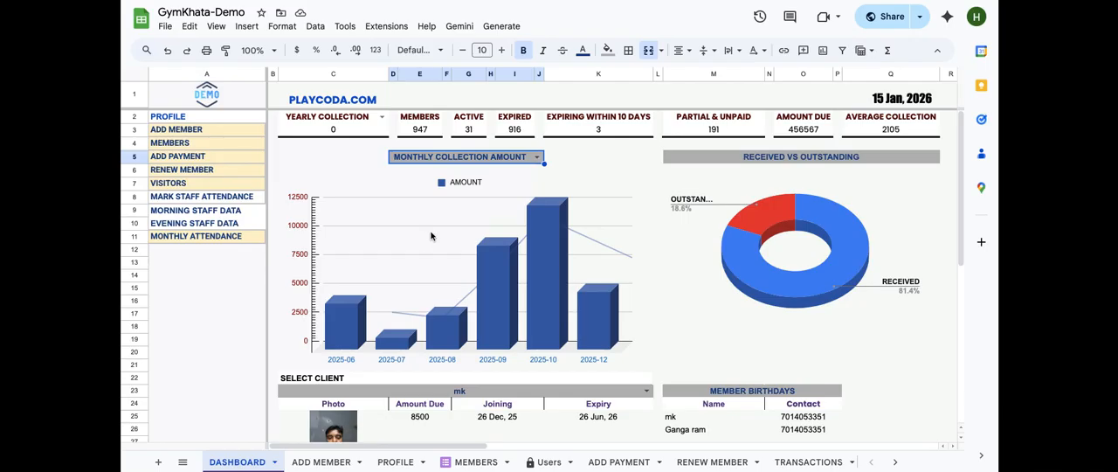
Open the Chart editor for the monthly collection chart and examine its data range and the source columns it uses
left_click(411, 209)
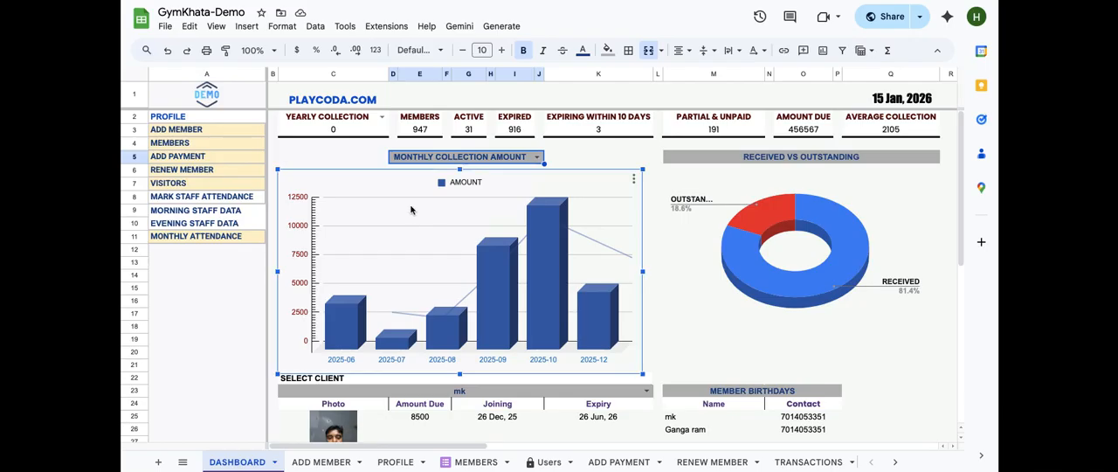
right_click(411, 210)
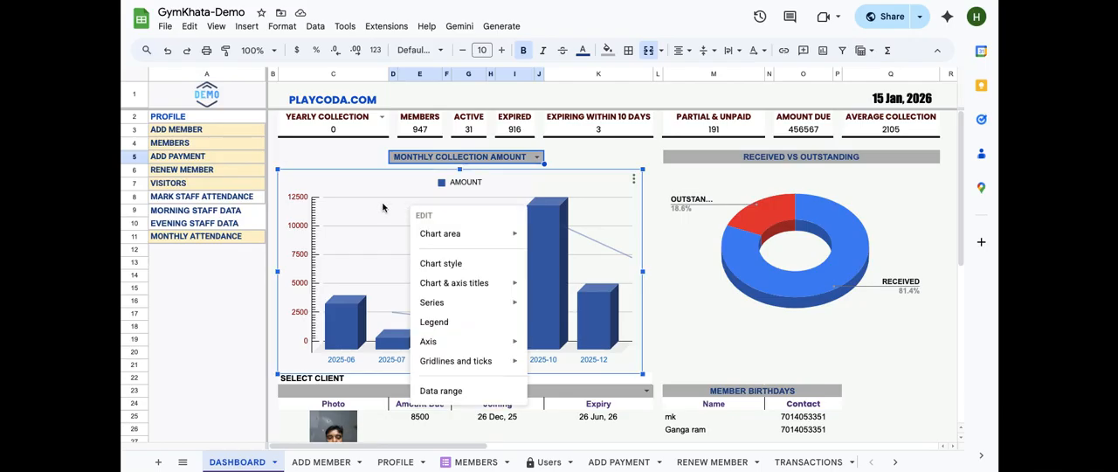
left_click(634, 180)
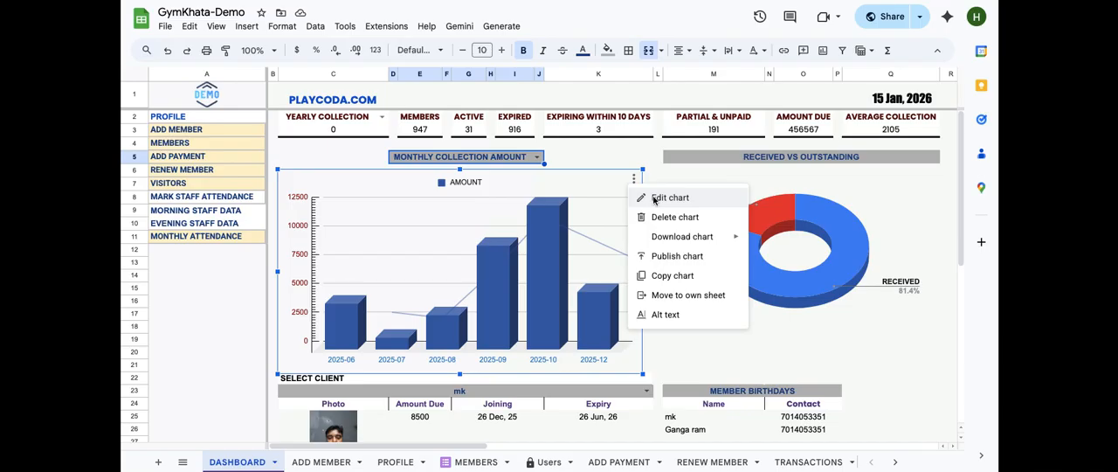
left_click(654, 200)
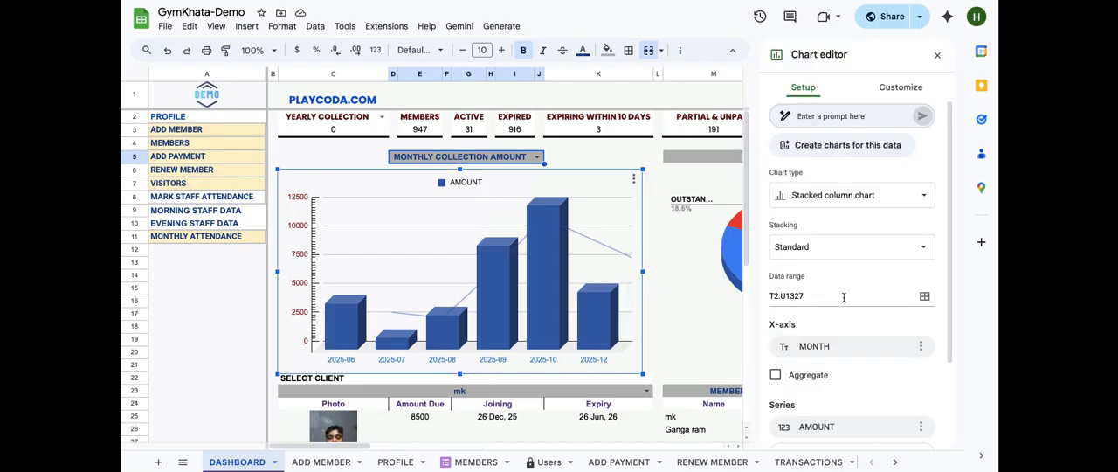
scroll(839, 289, "down", 2)
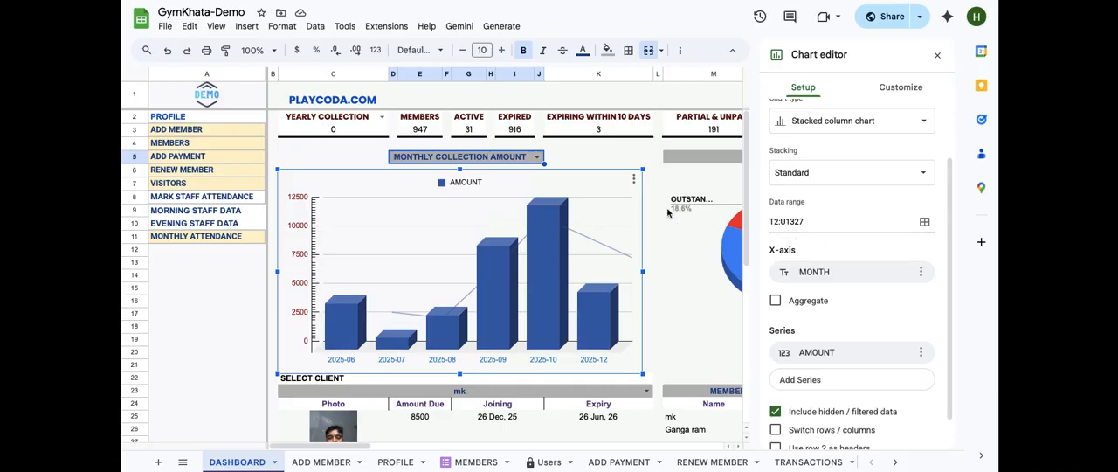
scroll(668, 213, "right", 1)
scroll(668, 212, "right", 10)
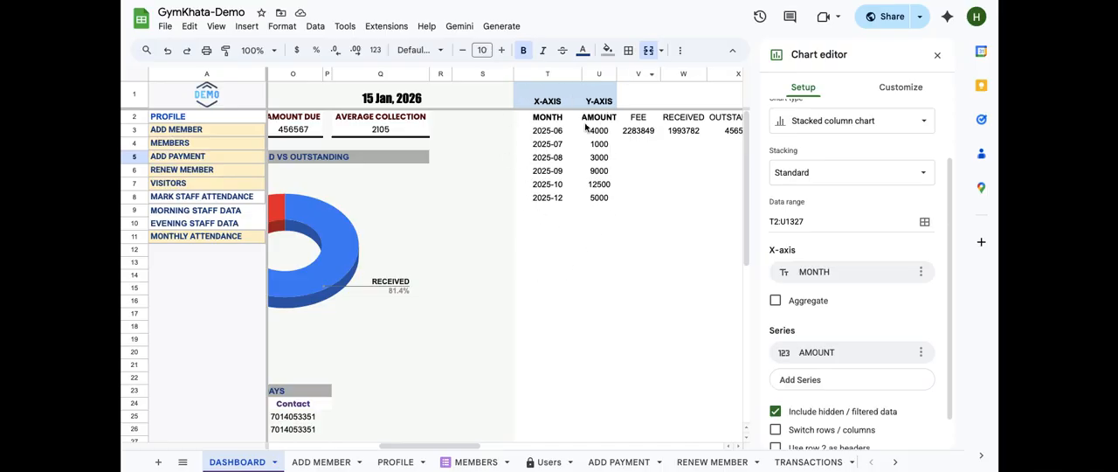
scroll(598, 192, "left", 6)
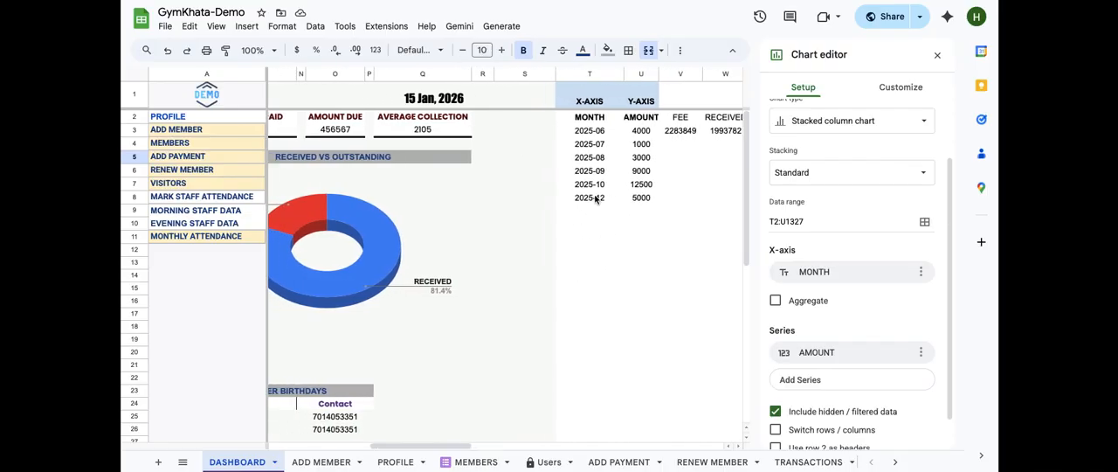
left_click(939, 59)
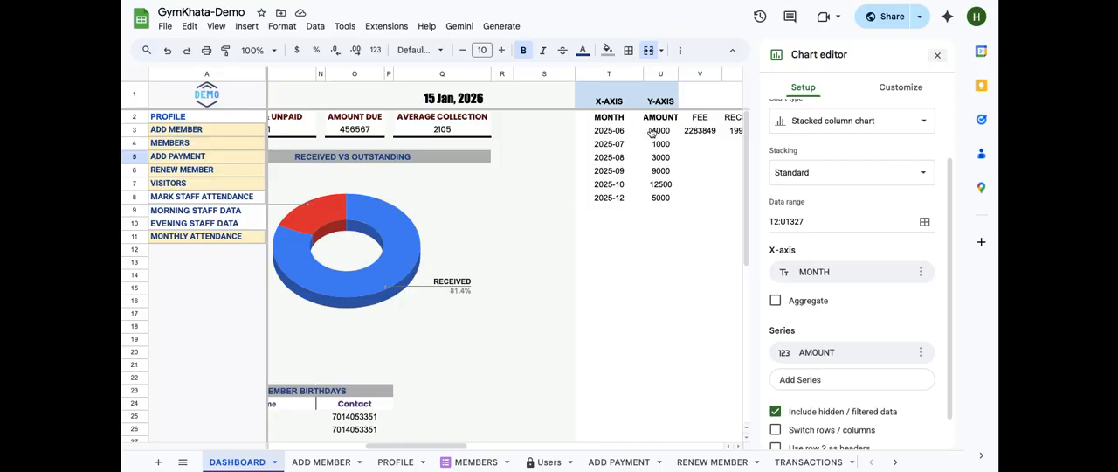
scroll(668, 161, "left", 10)
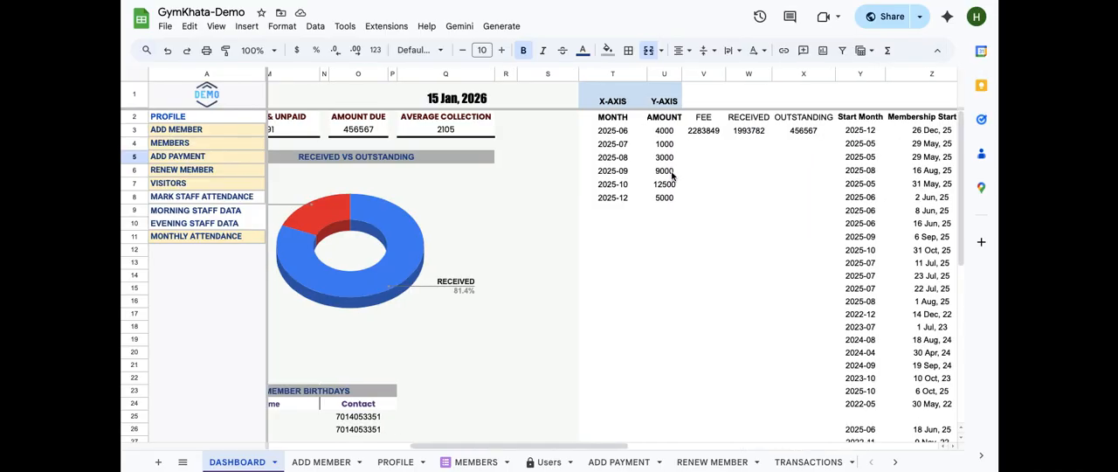
scroll(671, 176, "left", 3)
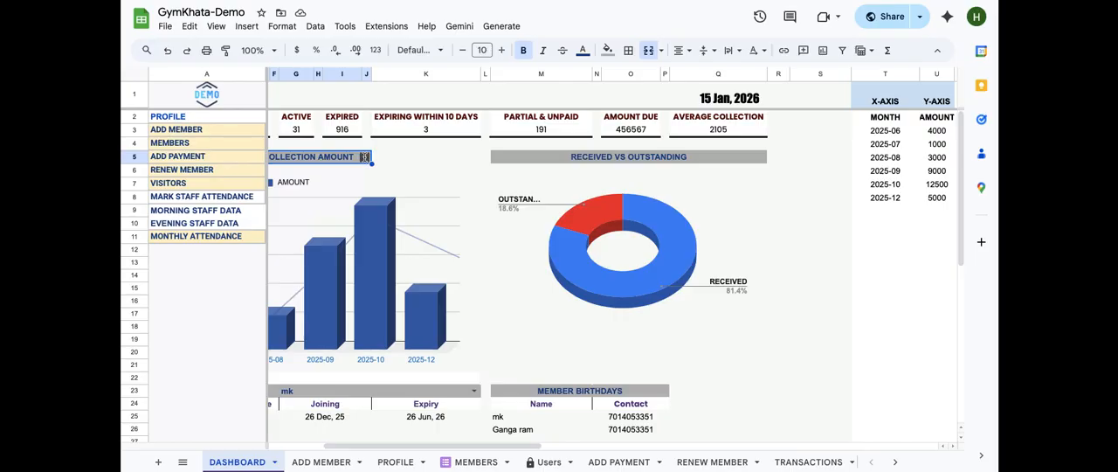
Switch the dashboard's chart dropdown to MONTHLY ENROLLMENT COUNT and view the X-AXIS and Y-AXIS data columns
left_click(364, 156)
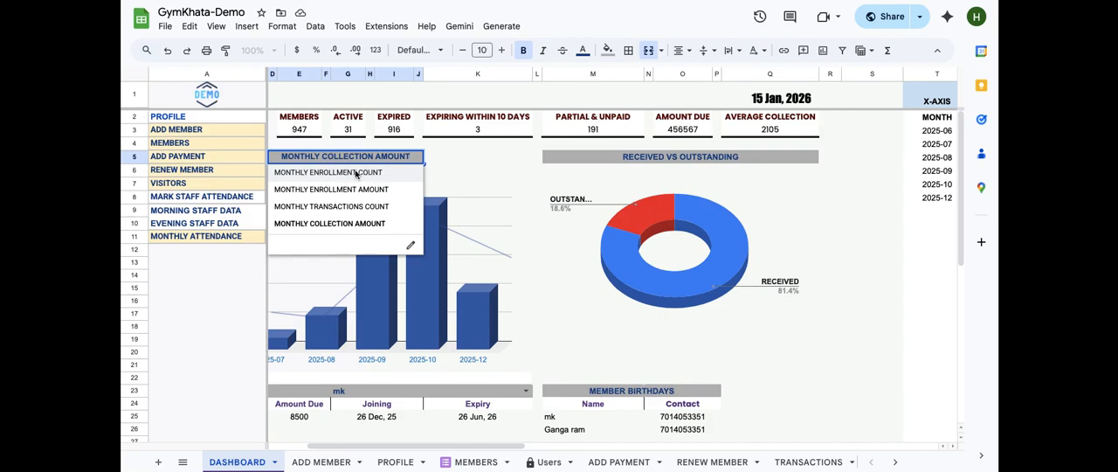
left_click(356, 174)
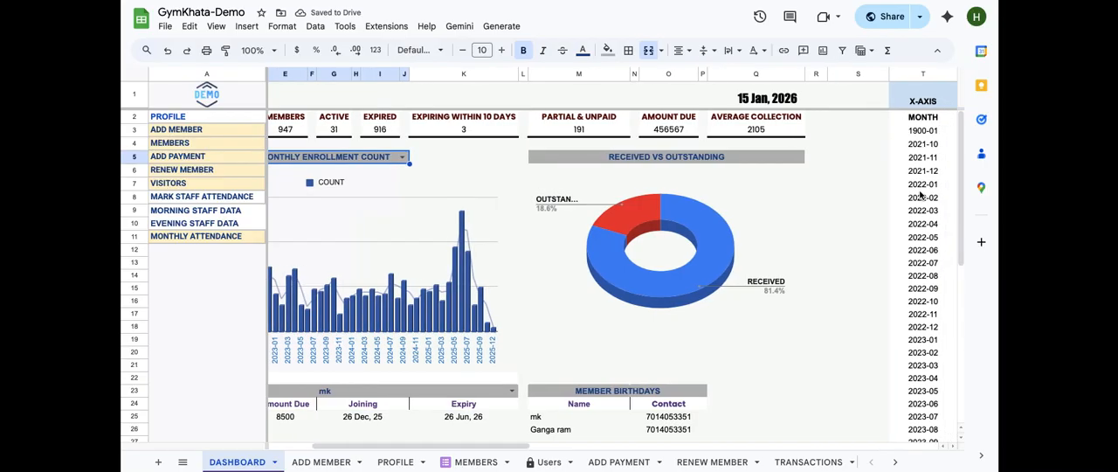
scroll(924, 297, "right", 3)
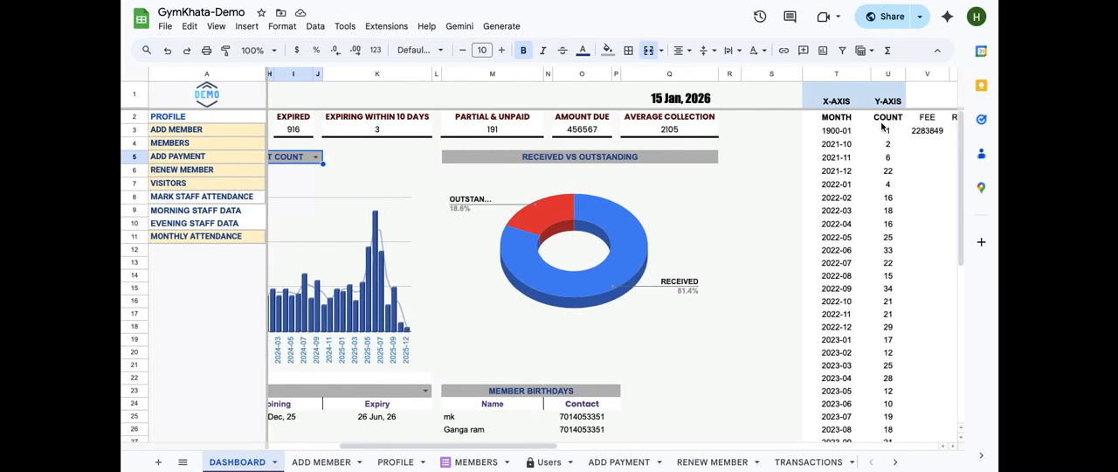
scroll(859, 200, "left", 3)
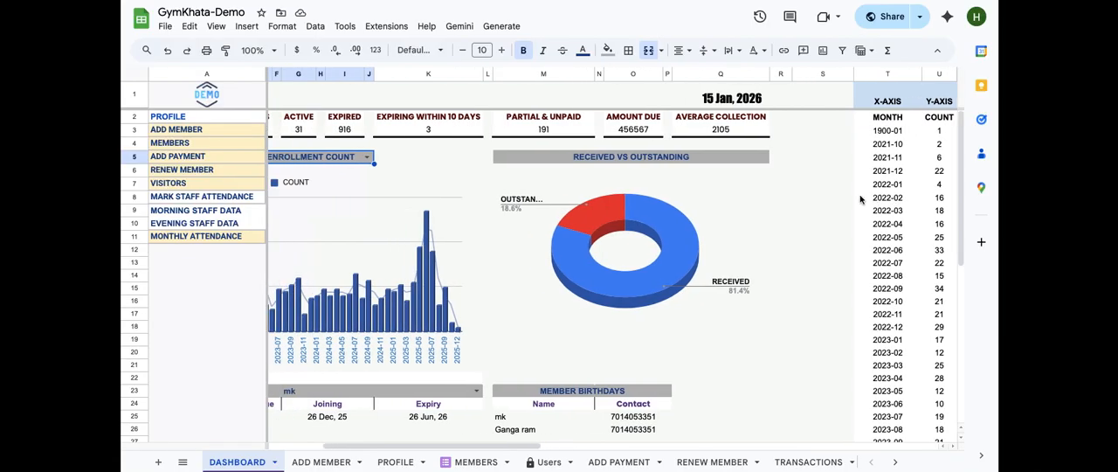
scroll(859, 200, "left", 3)
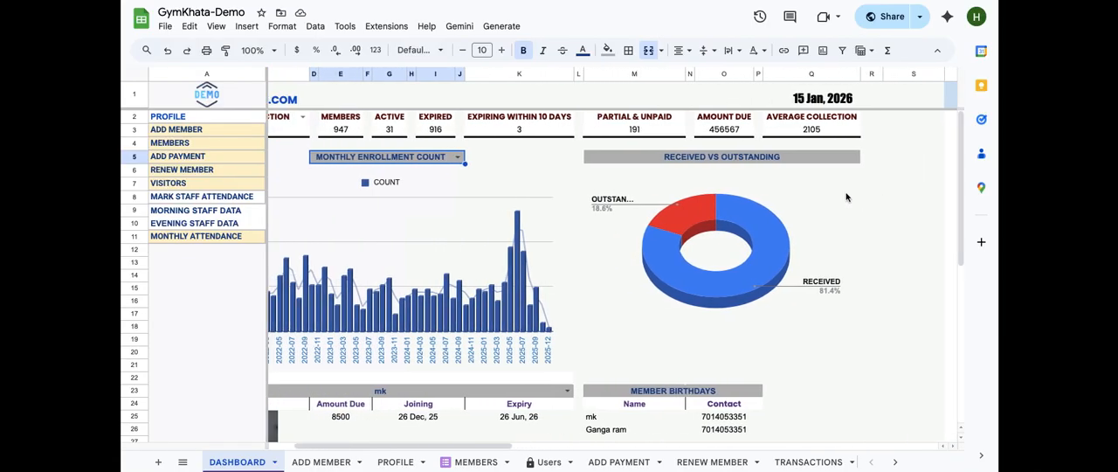
Hide column S on the DASHBOARD sheet
left_click(459, 156)
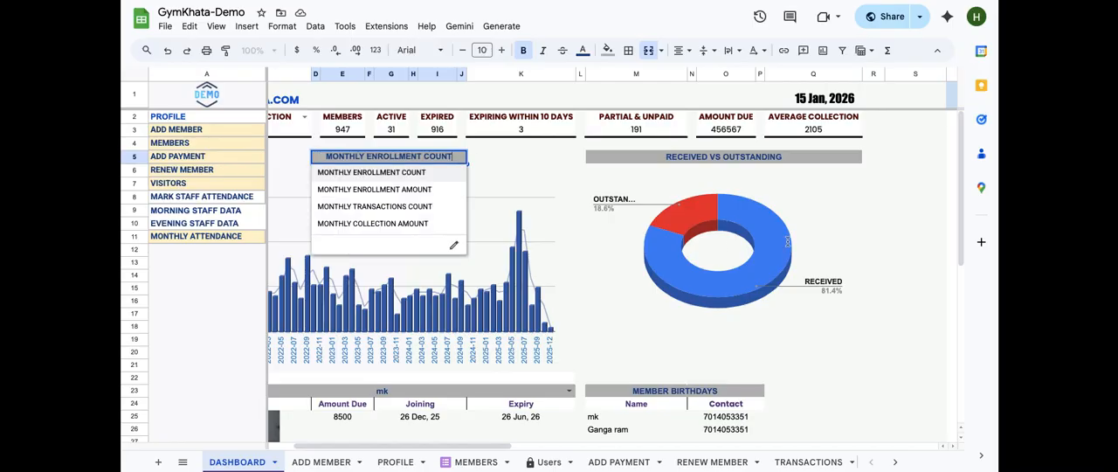
left_click(897, 176)
scroll(896, 176, "right", 6)
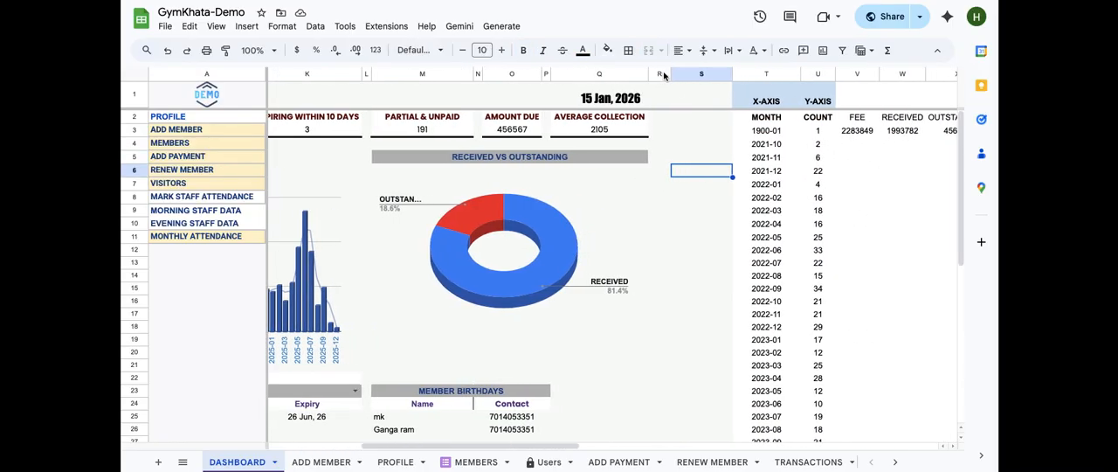
left_click(691, 76)
right_click(690, 78)
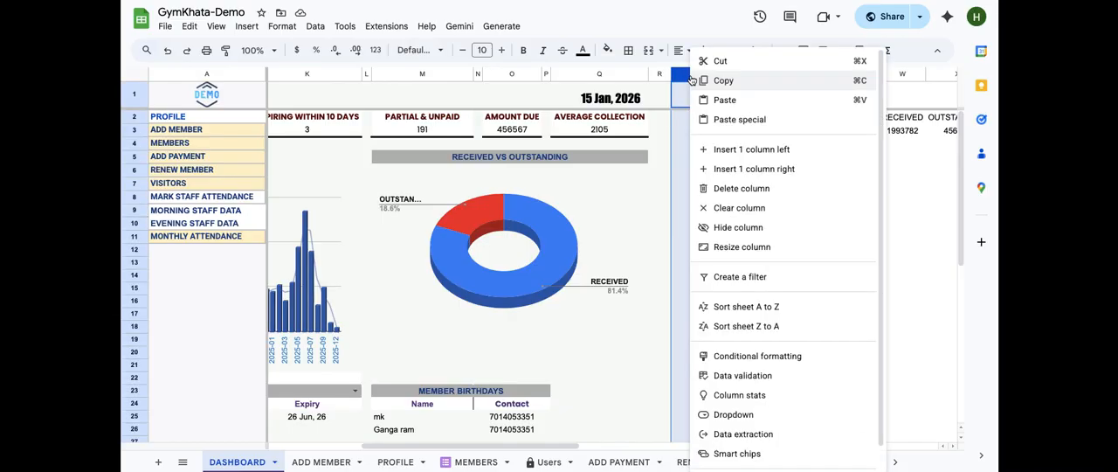
left_click(732, 228)
Switch the chart dropdown to MONTHLY ENROLLMENT AMOUNT
scroll(690, 198, "left", 5)
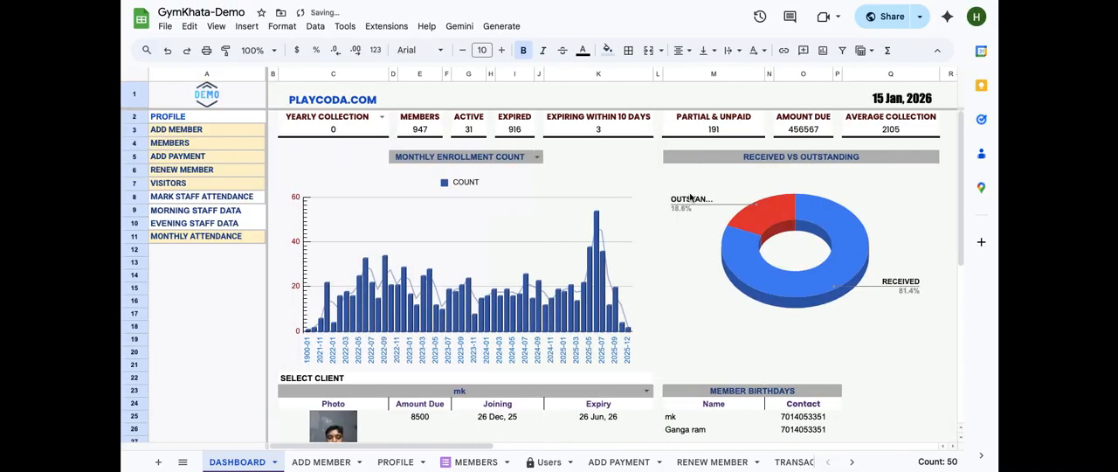
scroll(690, 198, "right", 3)
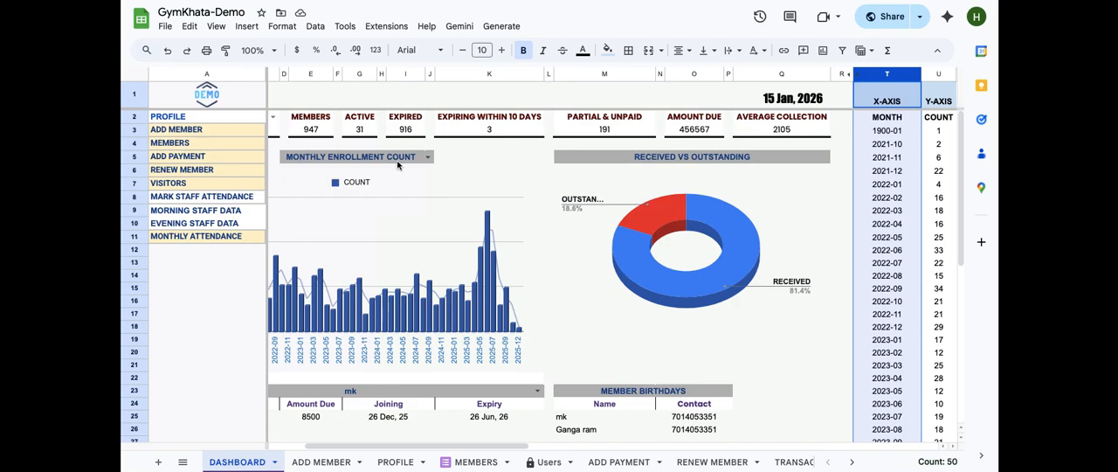
left_click(424, 156)
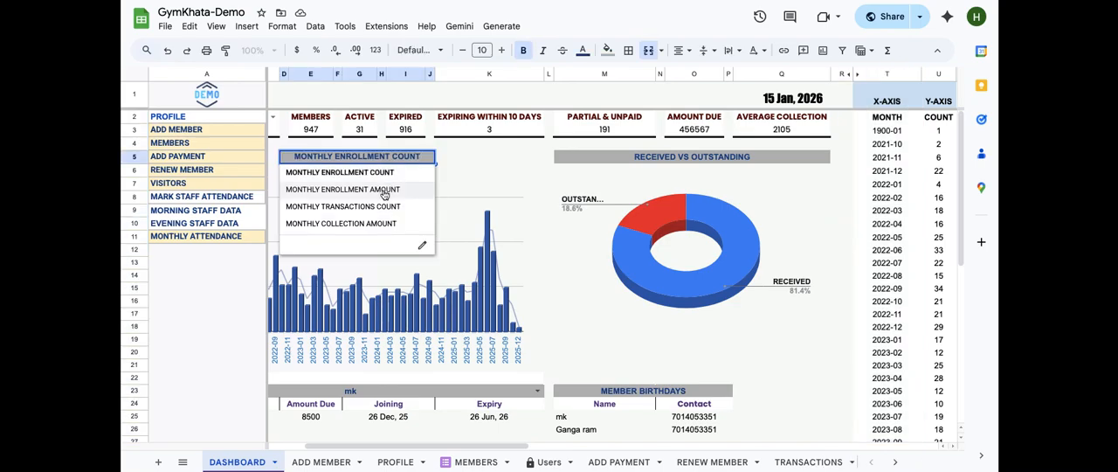
left_click(381, 189)
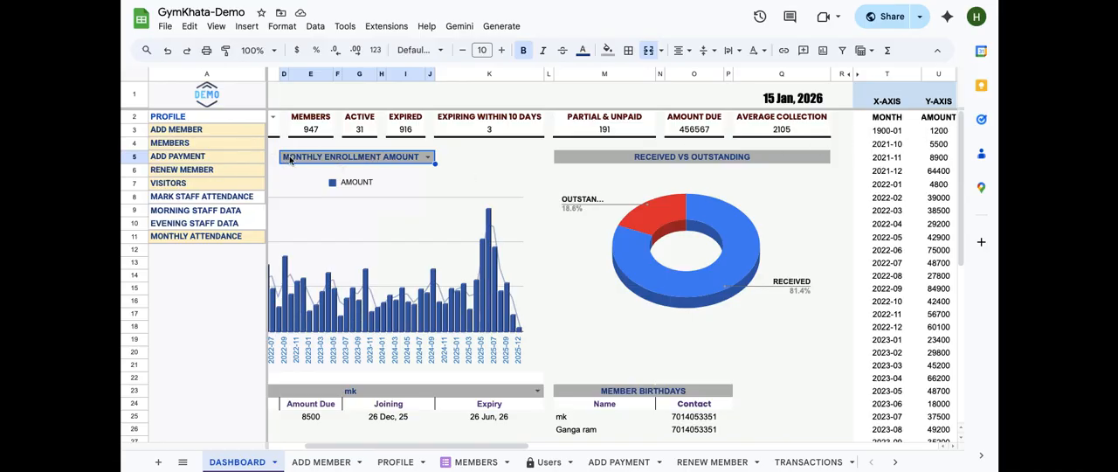
Open the ARRAYFORMULA in the X-AXIS MONTH cell T2 and trace its referenced ranges and the Graph Dropdown list
left_click(874, 121)
scroll(874, 122, "right", 10)
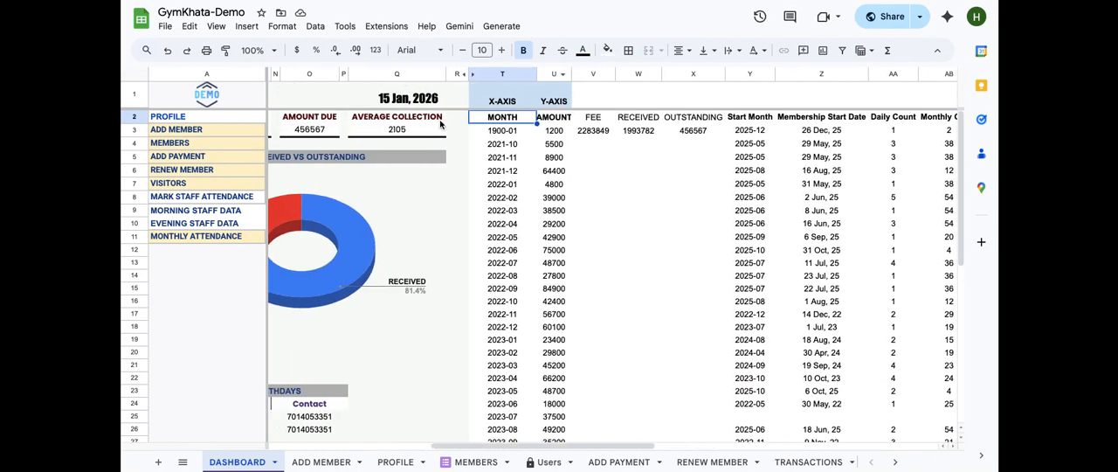
double_click(496, 115)
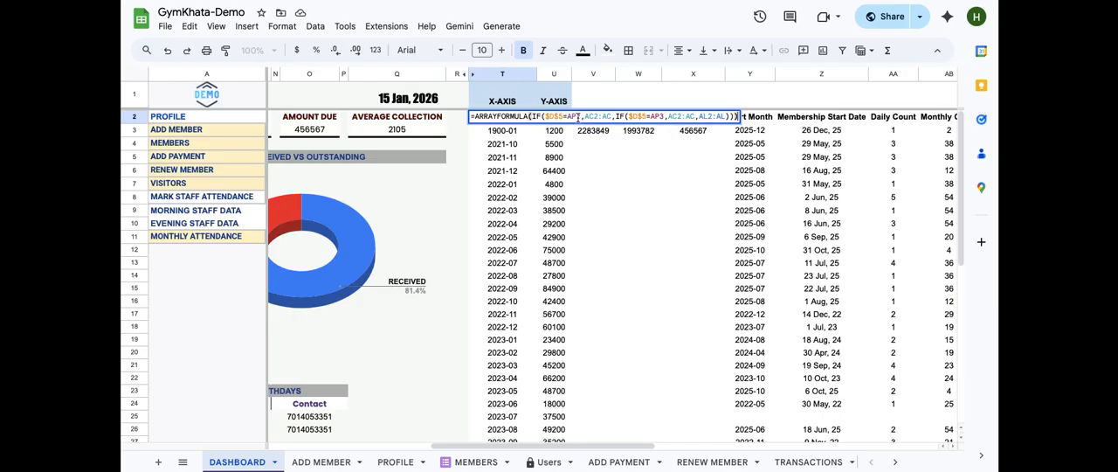
left_click(653, 116)
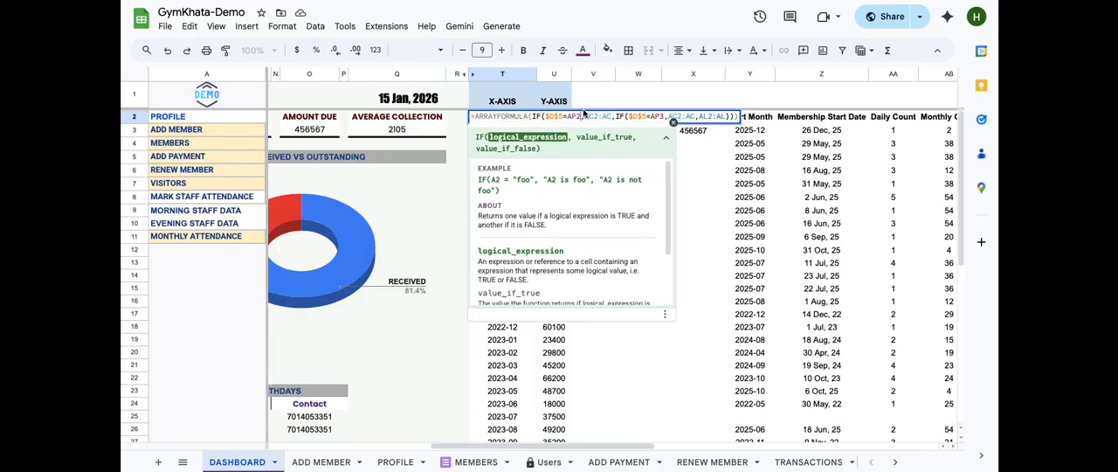
left_click(584, 117)
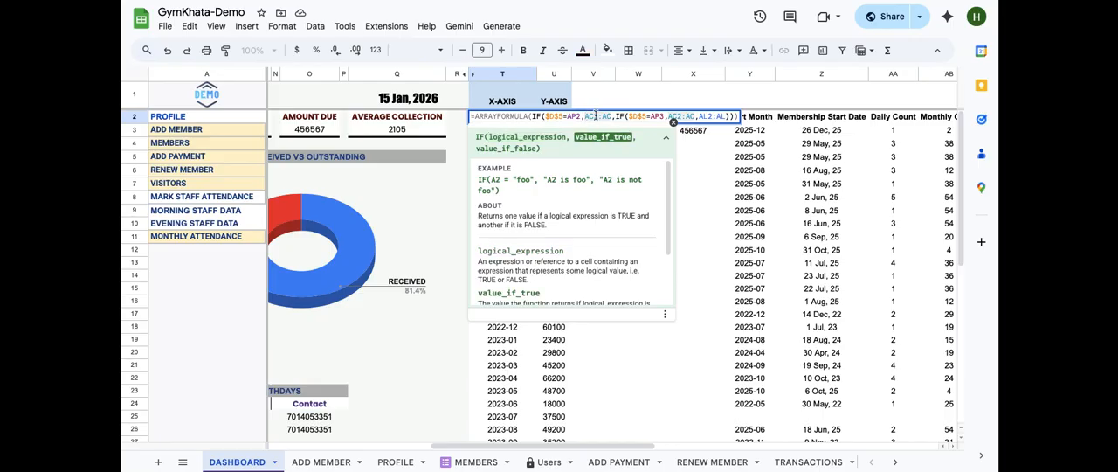
scroll(837, 213, "right", 5)
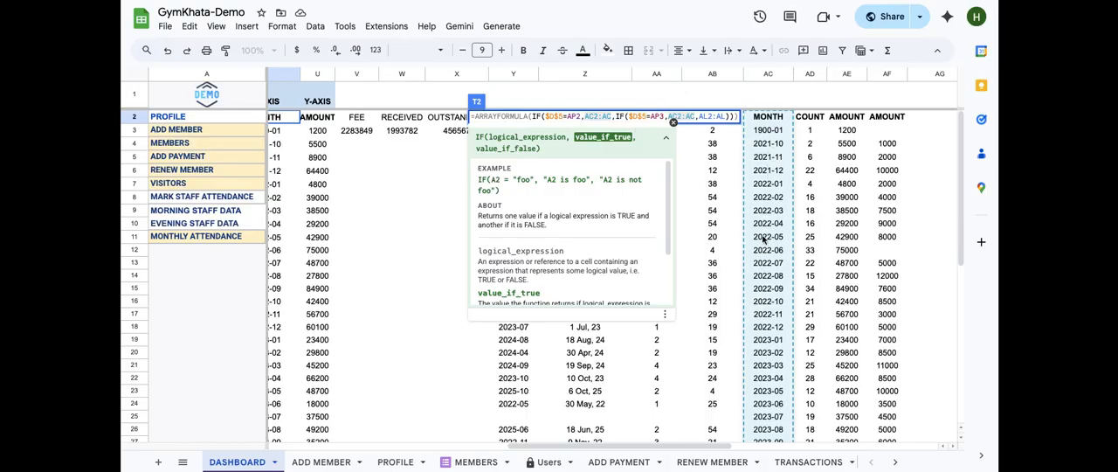
scroll(756, 253, "right", 10)
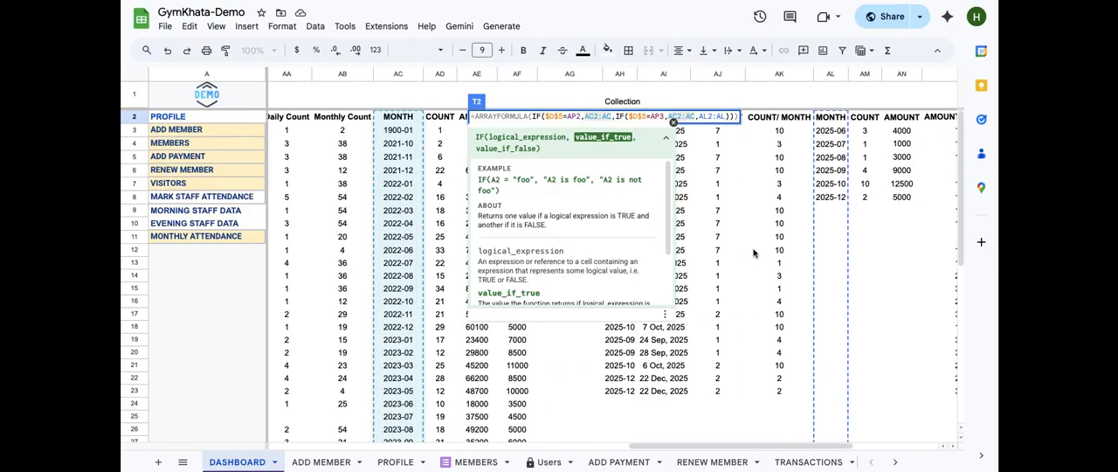
scroll(826, 259, "right", 5)
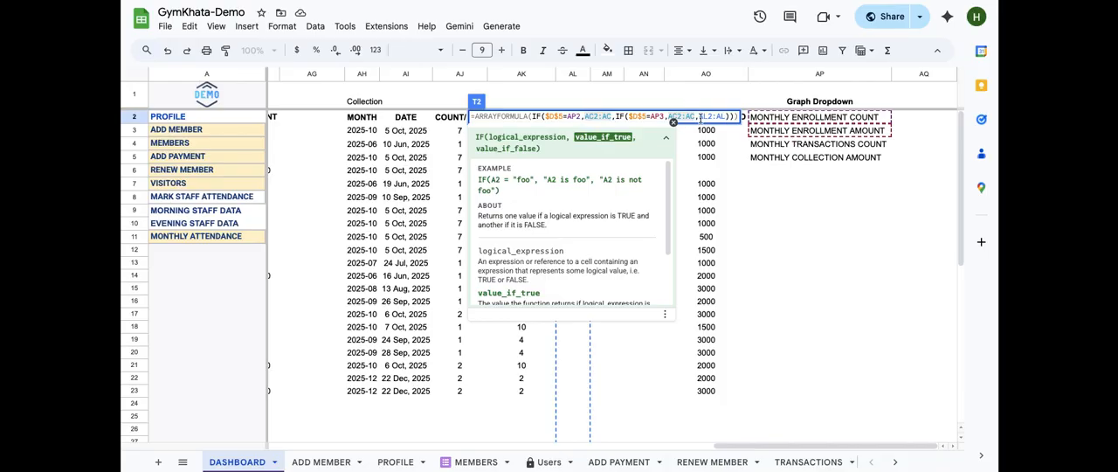
left_click_drag(699, 115, 720, 116)
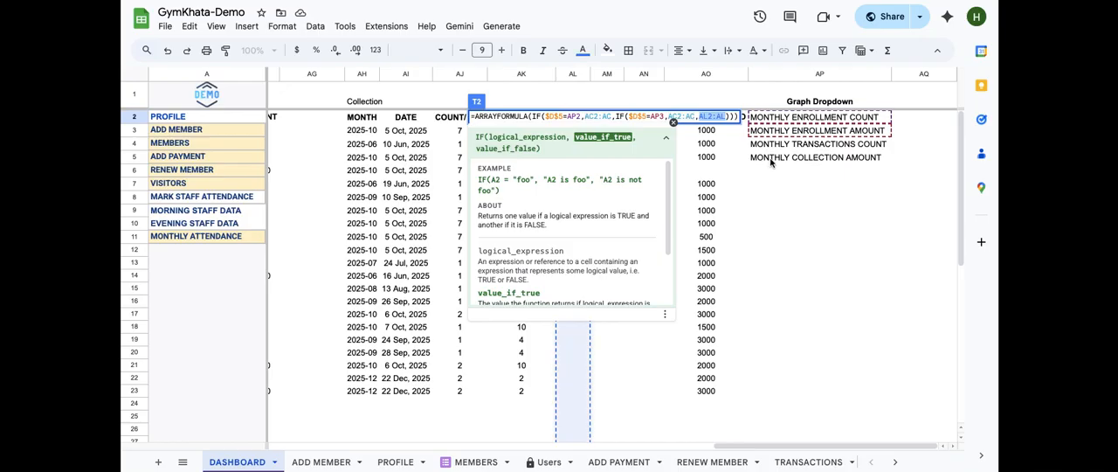
scroll(768, 179, "left", 5)
scroll(777, 178, "left", 2)
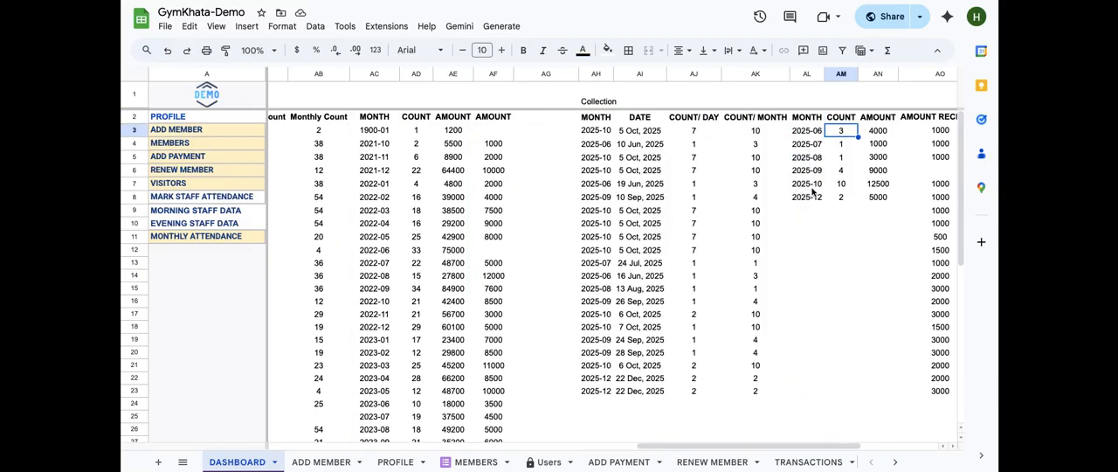
scroll(812, 192, "left", 15)
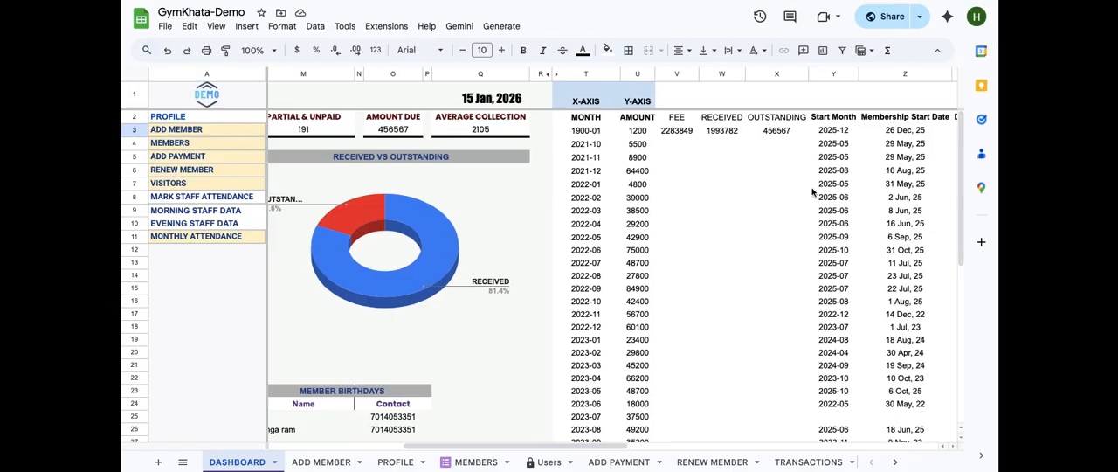
Open the Y-AXIS AMOUNT cell U2 formula, follow its nested IF references across the source columns, and close it
left_click(583, 122)
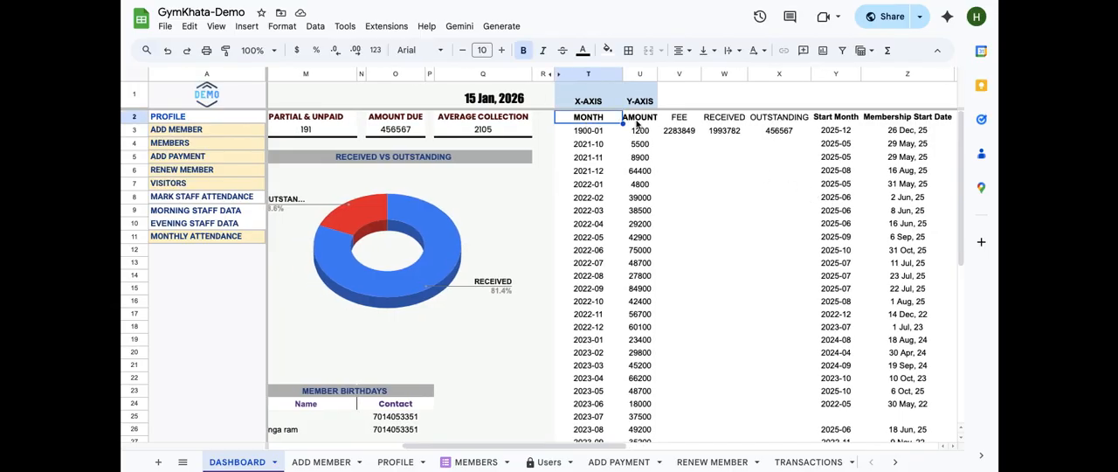
left_click(637, 123)
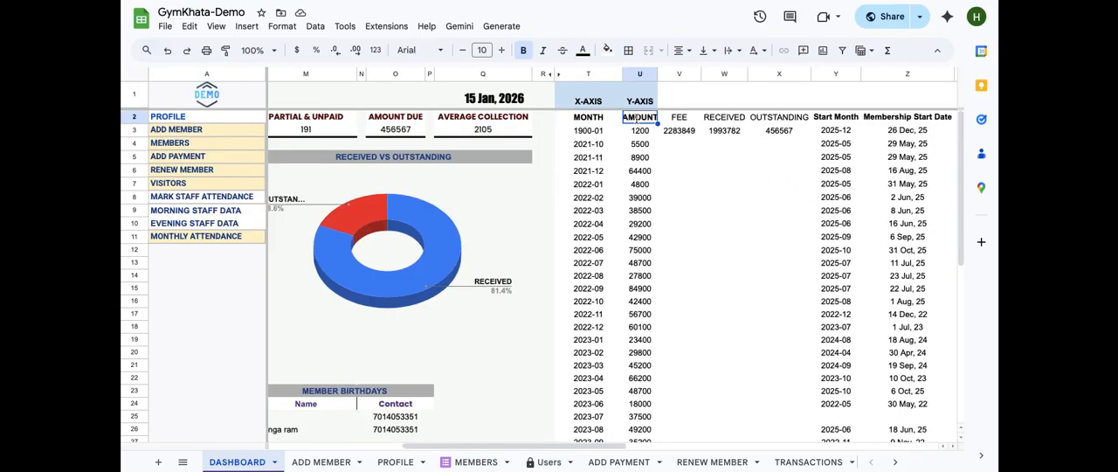
double_click(636, 119)
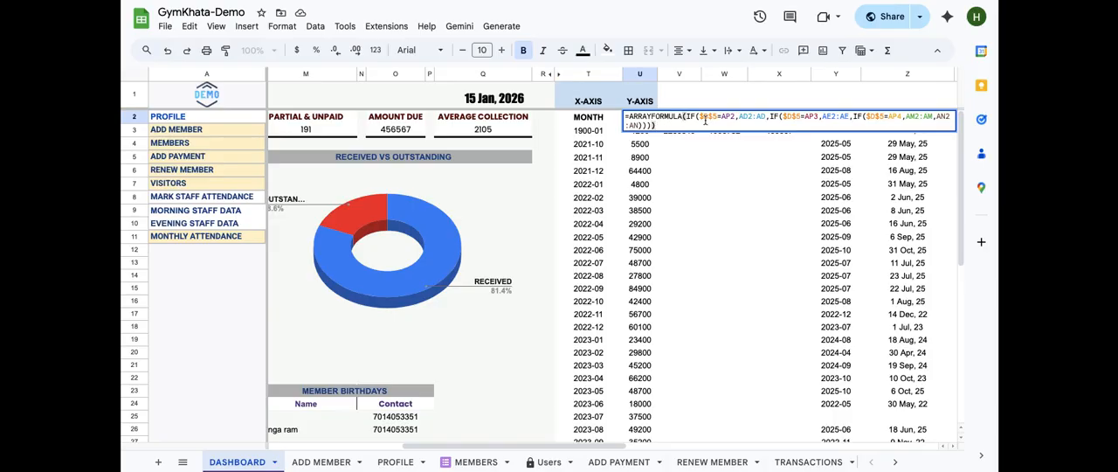
scroll(724, 184, "right", 3)
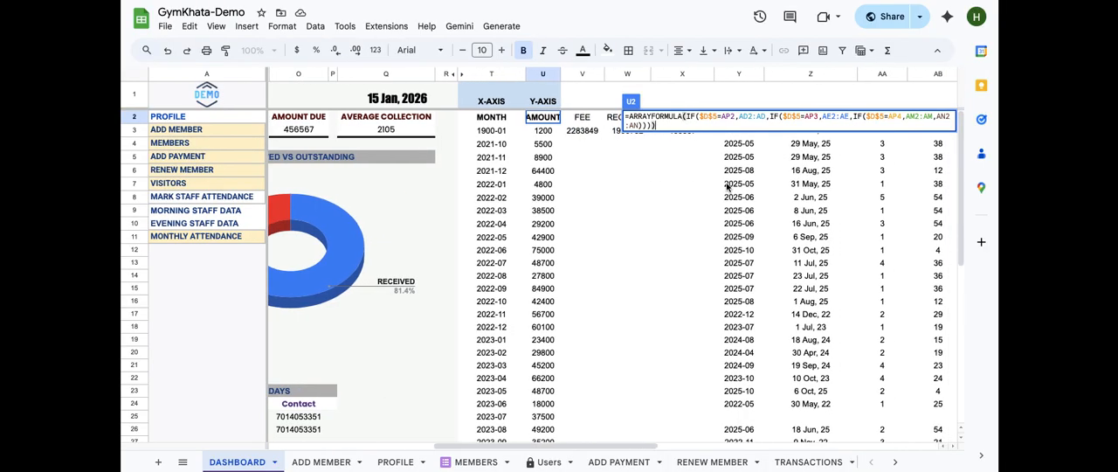
scroll(727, 186, "right", 3)
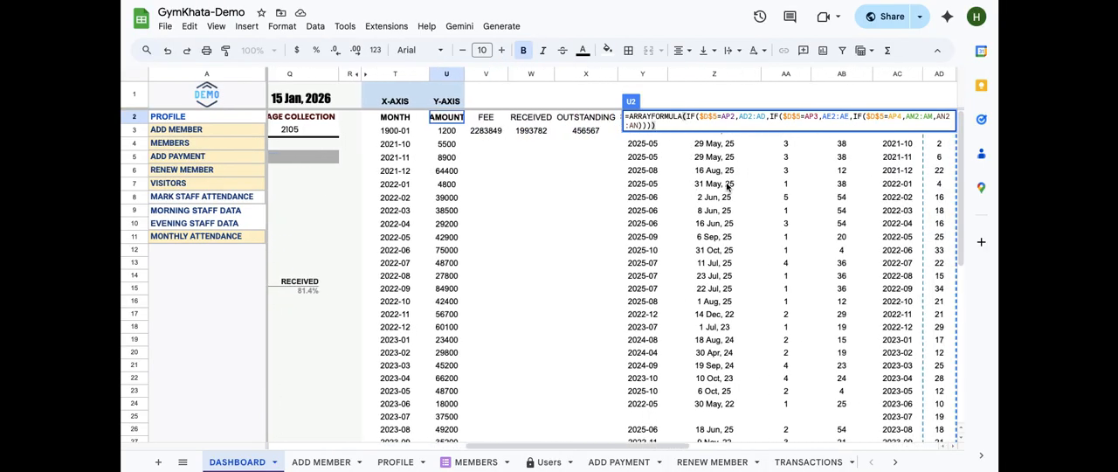
left_click(730, 118)
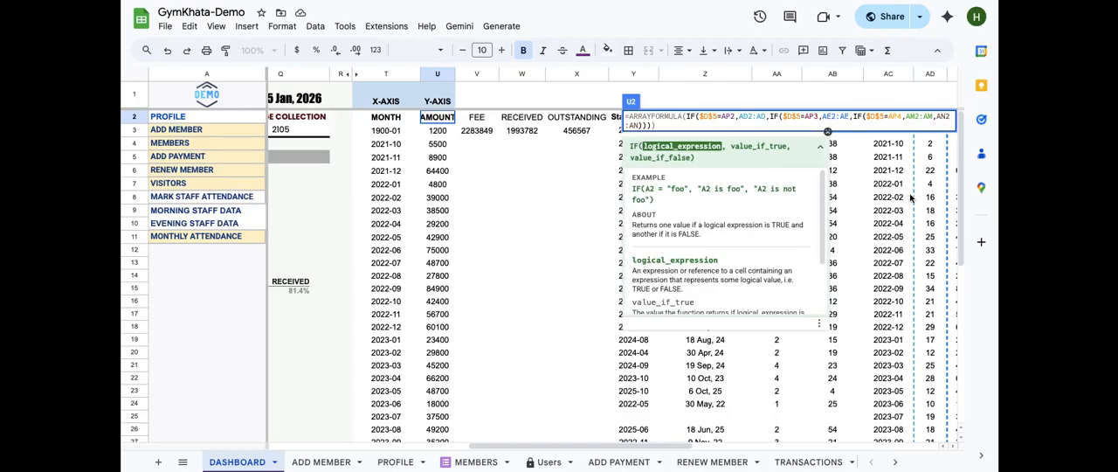
scroll(821, 183, "right", 15)
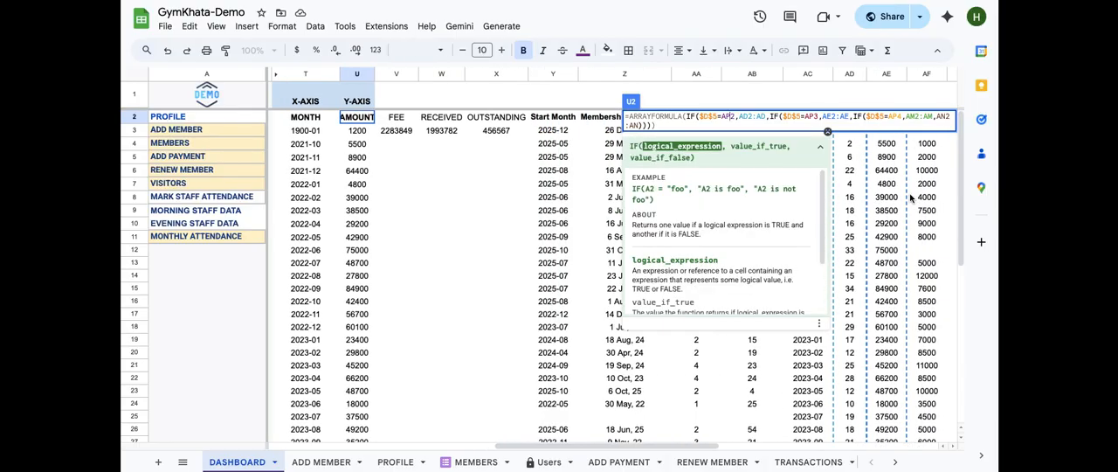
left_click(828, 137)
scroll(846, 189, "right", 3)
scroll(846, 190, "right", 2)
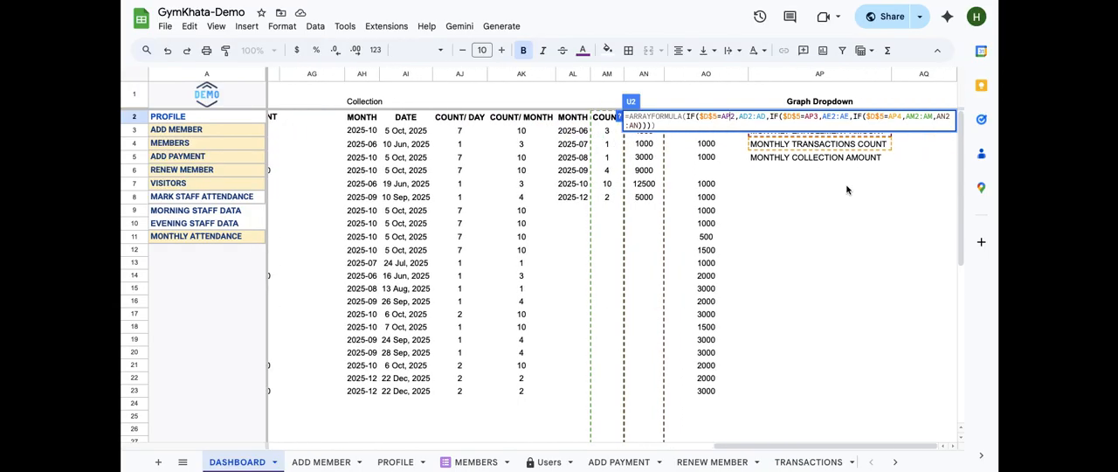
scroll(846, 190, "left", 3)
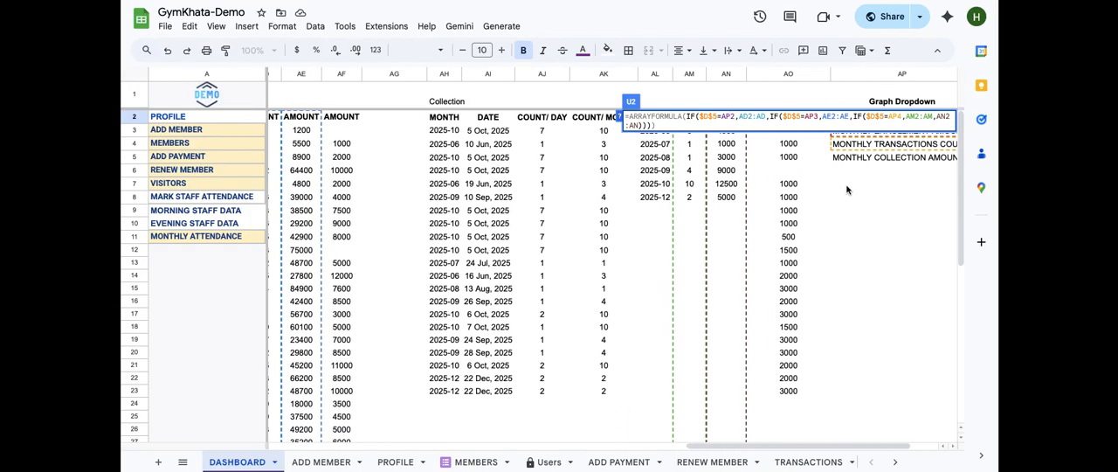
scroll(655, 188, "left", 3)
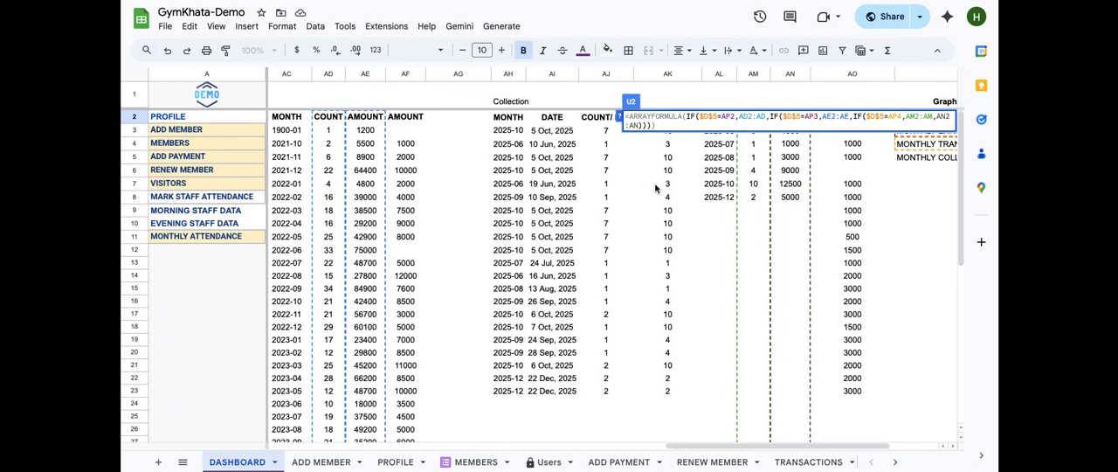
scroll(655, 187, "left", 2)
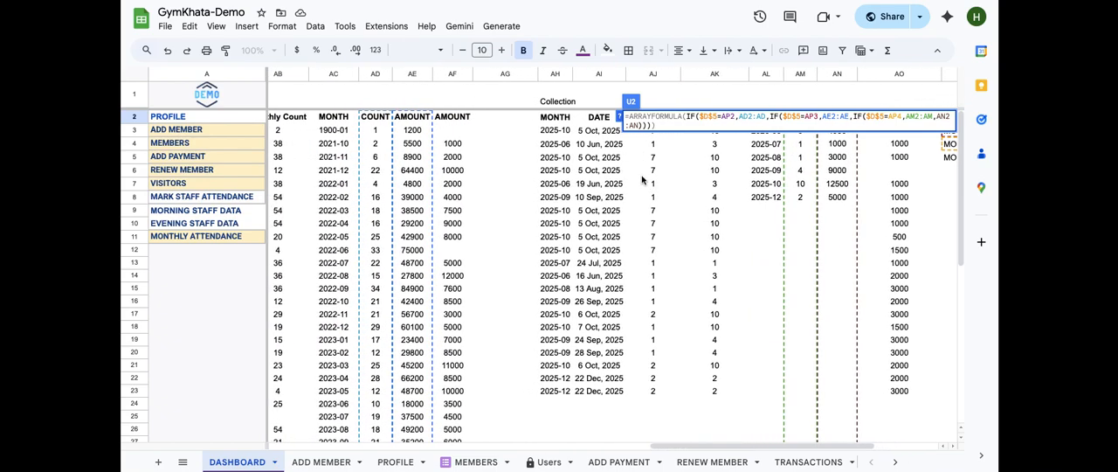
scroll(644, 186, "right", 4)
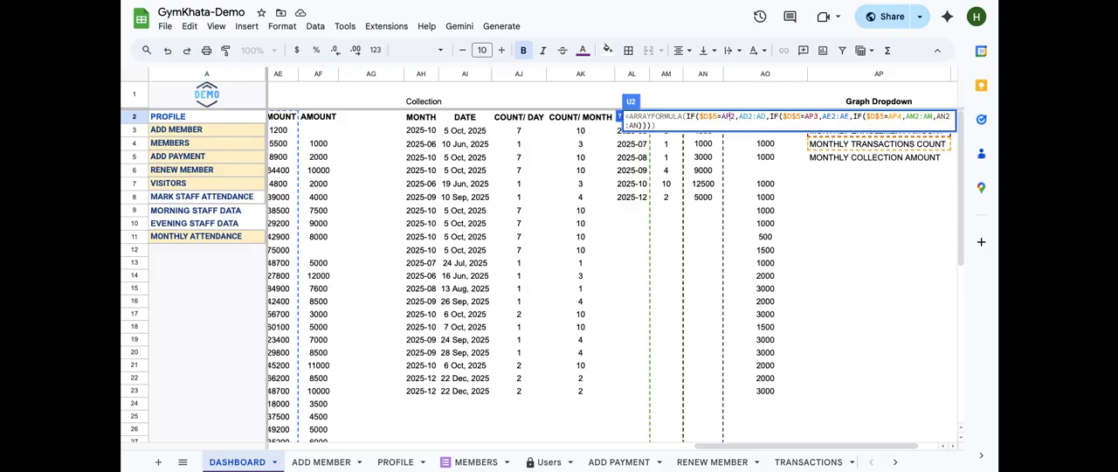
key("Return")
scroll(589, 210, "right", 10)
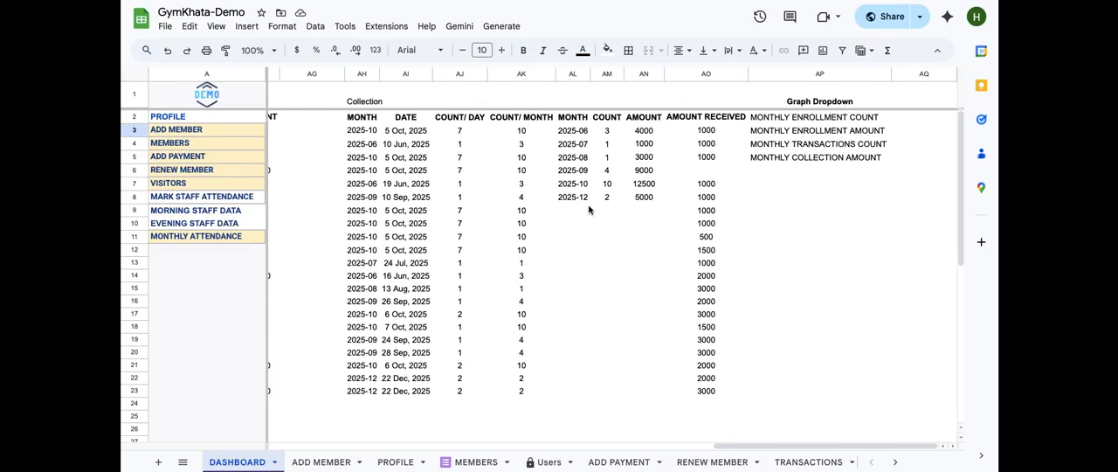
Select the Graph Dropdown option cells in column AP to review the chart choices list
left_click(786, 122)
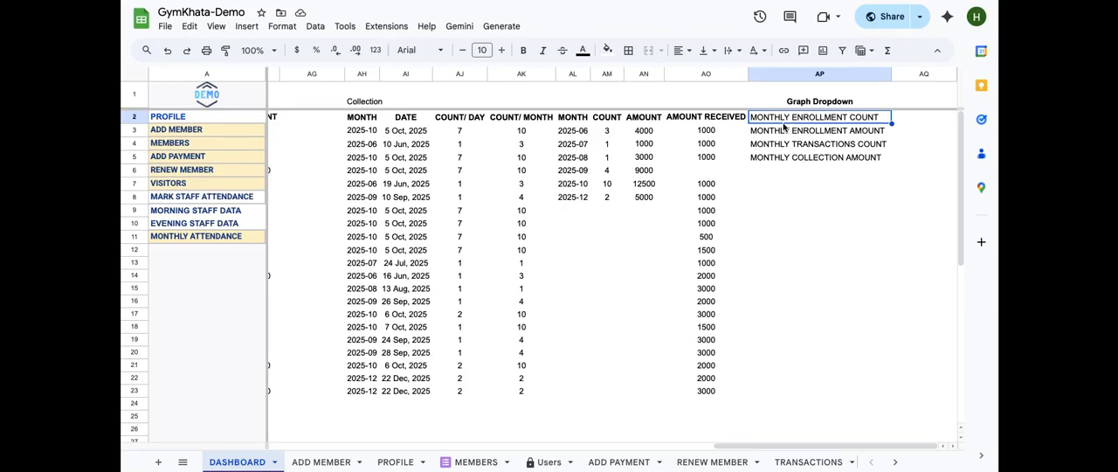
left_click(788, 135)
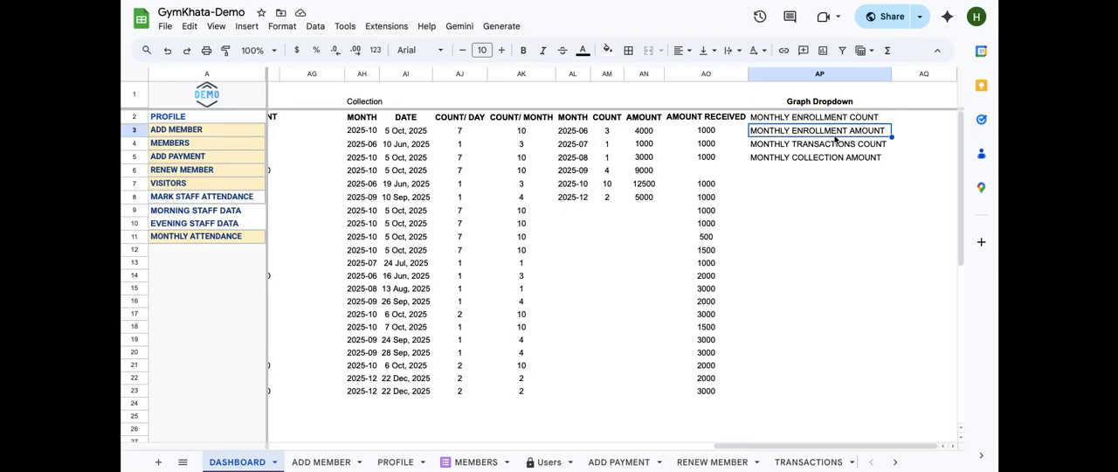
scroll(708, 194, "left", 10)
scroll(690, 192, "left", 3)
scroll(682, 192, "right", 1)
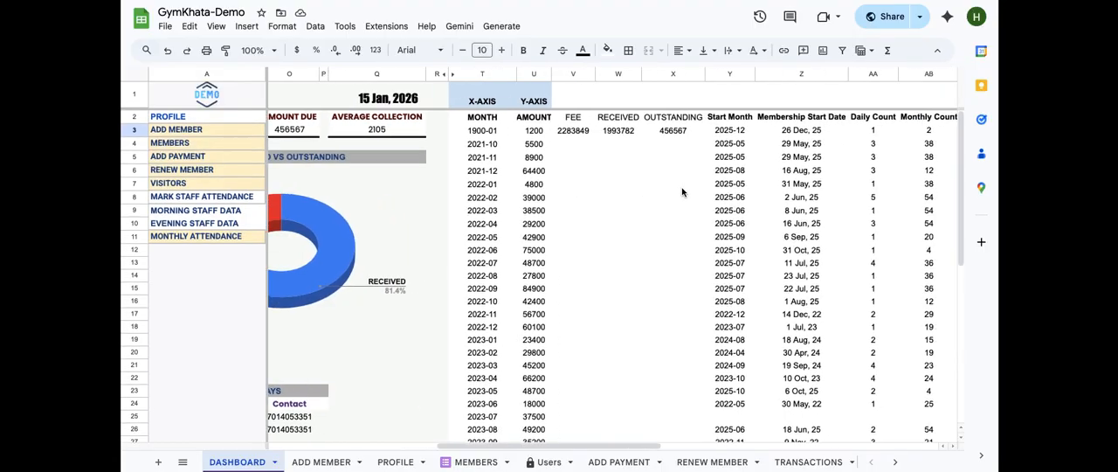
Reopen the Y-AXIS AMOUNT formula in U2, trace its AD2:AD, AE2:AE and AN2:AN references across the columns, and close it
left_click(521, 119)
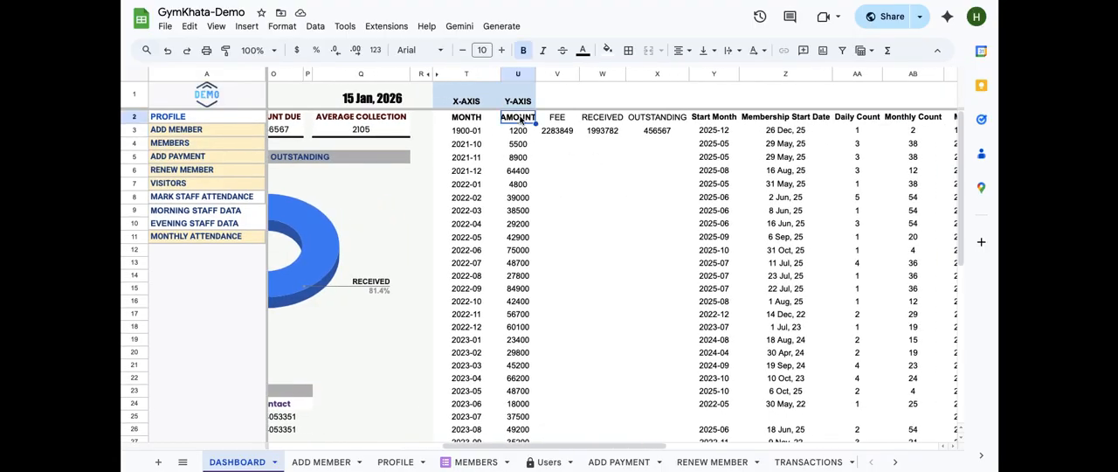
double_click(519, 118)
left_click(588, 118)
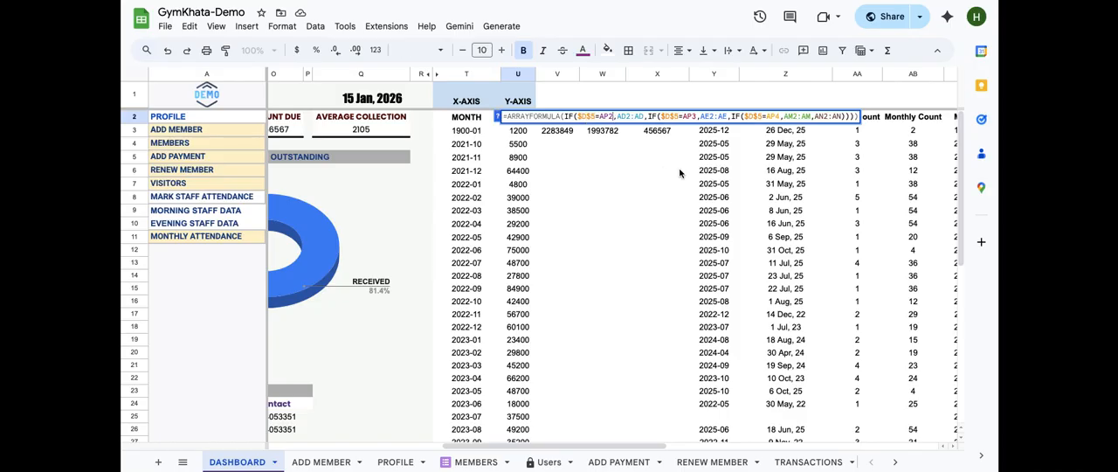
scroll(680, 175, "right", 2)
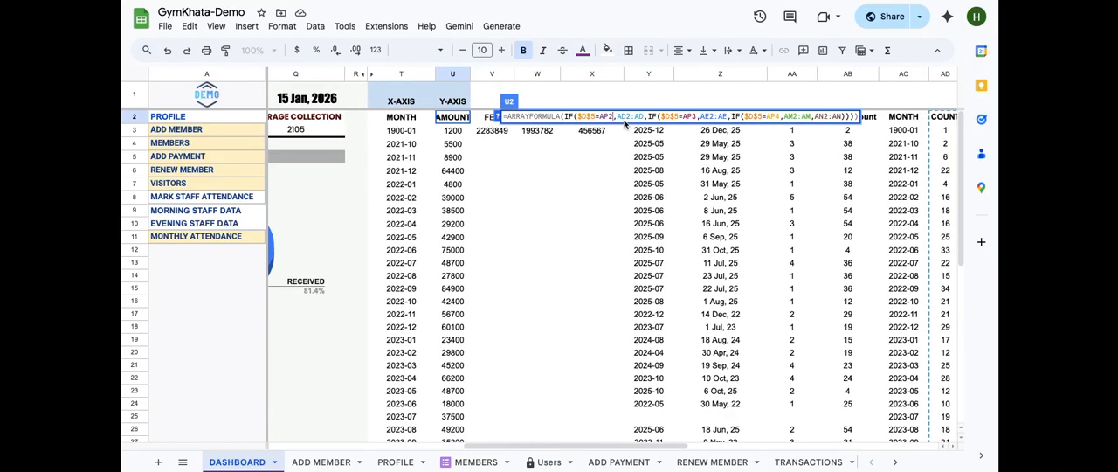
left_click_drag(617, 116, 641, 116)
scroll(882, 149, "right", 1)
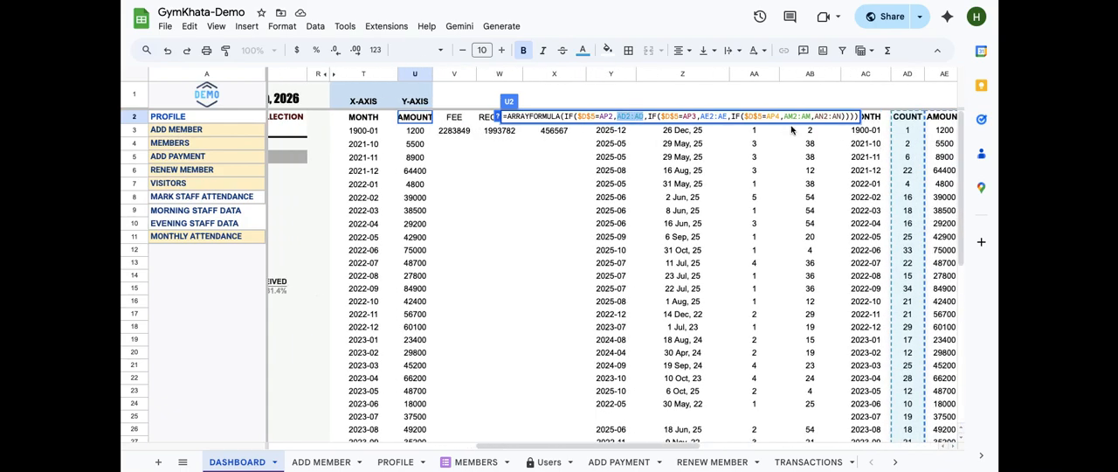
left_click(704, 116)
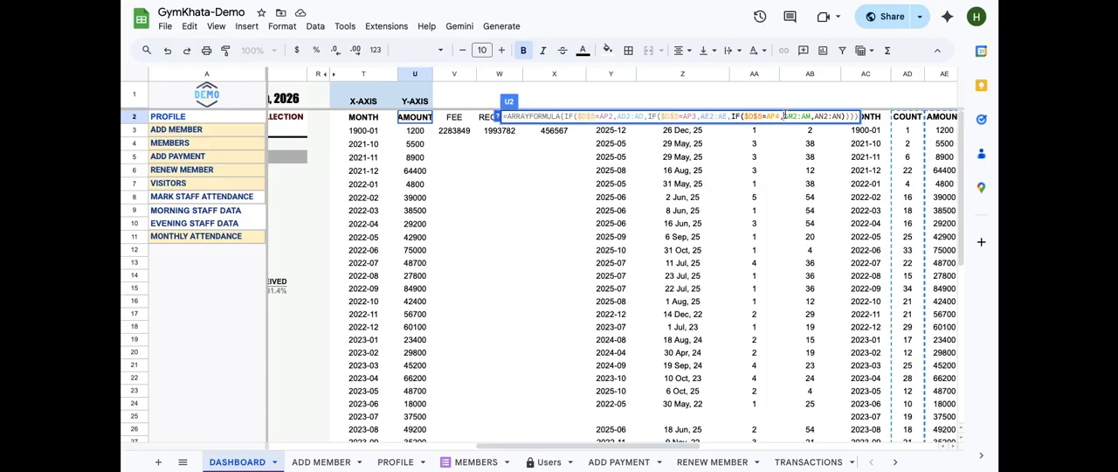
scroll(854, 174, "right", 2)
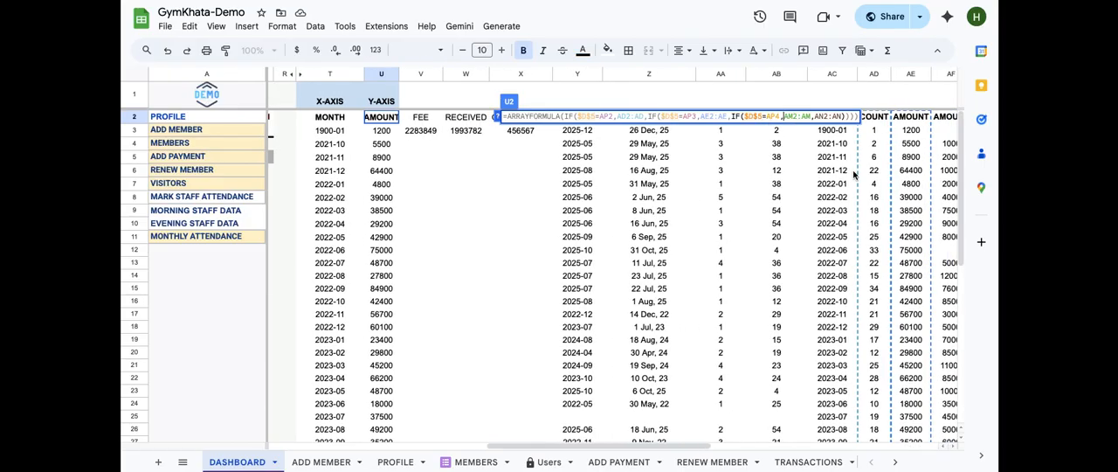
scroll(853, 174, "right", 6)
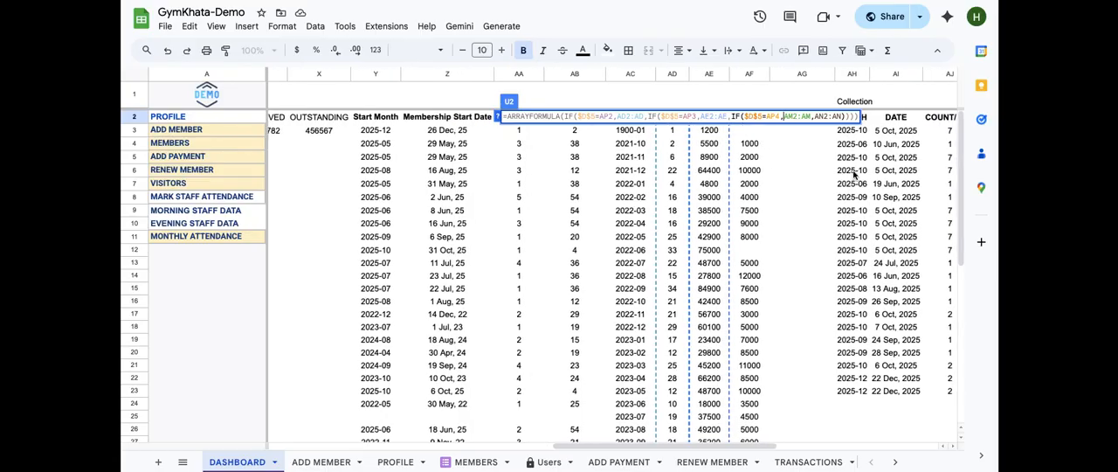
scroll(854, 174, "right", 6)
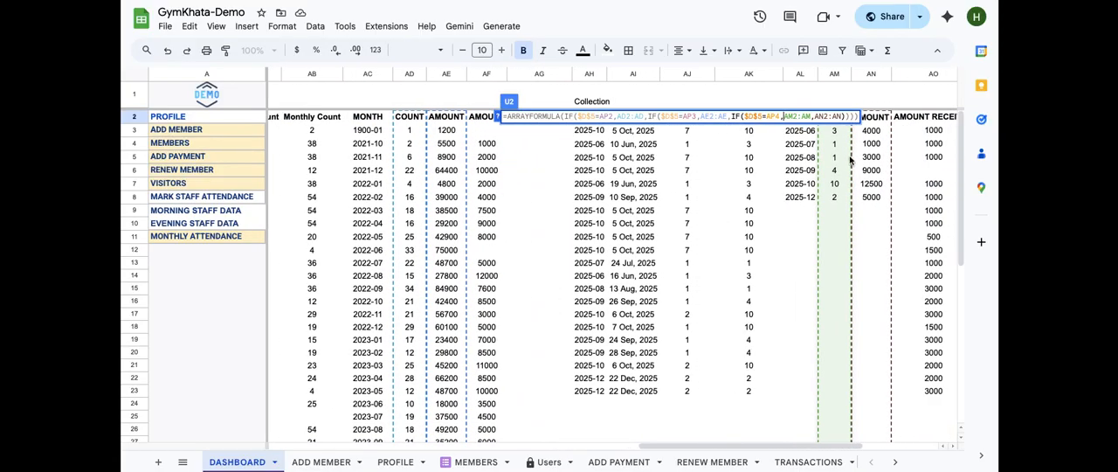
scroll(871, 182, "left", 2)
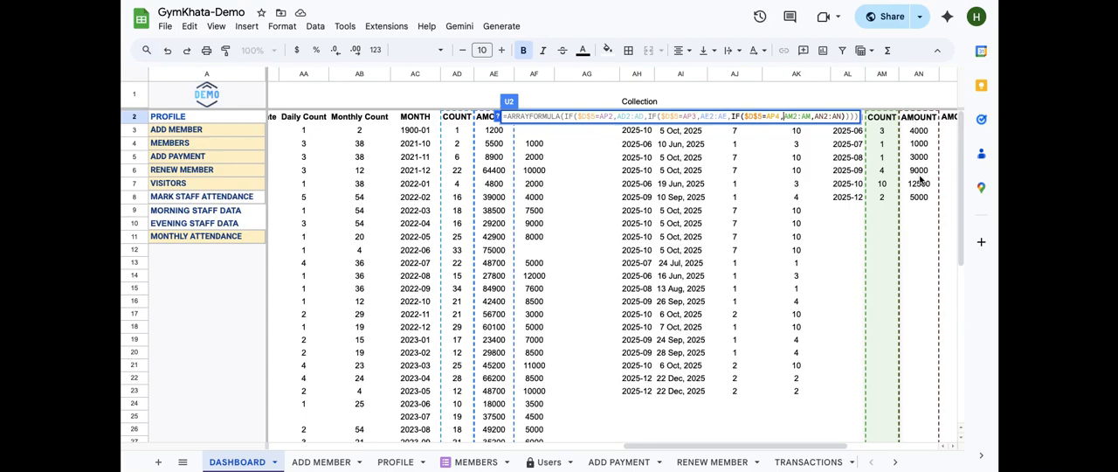
left_click(823, 115)
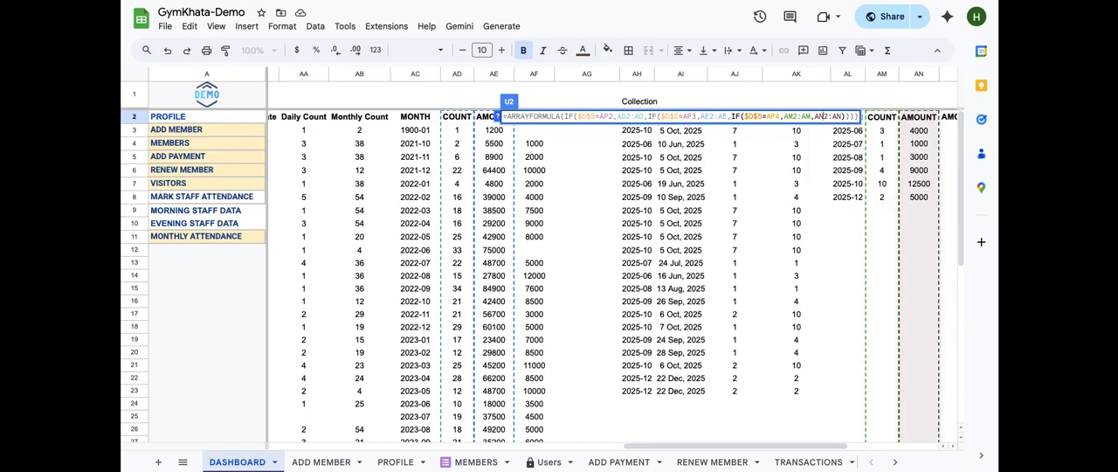
key("Return")
Scroll across the helper columns to the Collection table and select its COUNT values from AM3 downward
scroll(790, 219, "left", 10)
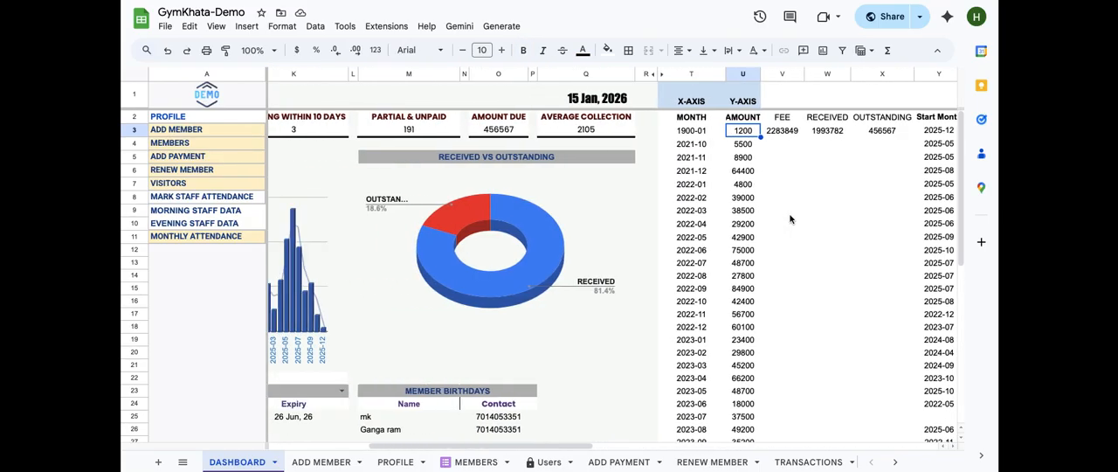
scroll(790, 219, "right", 4)
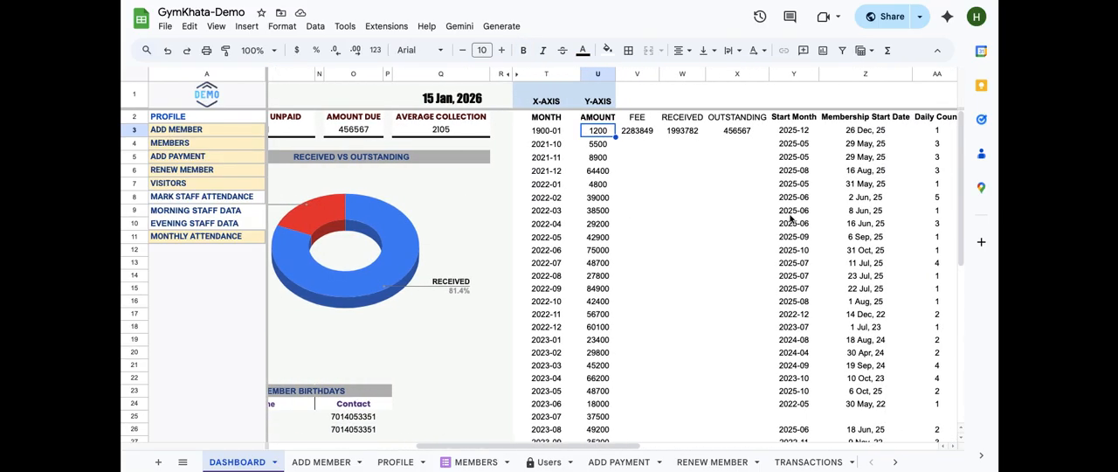
left_click(572, 122)
scroll(333, 160, "left", 5)
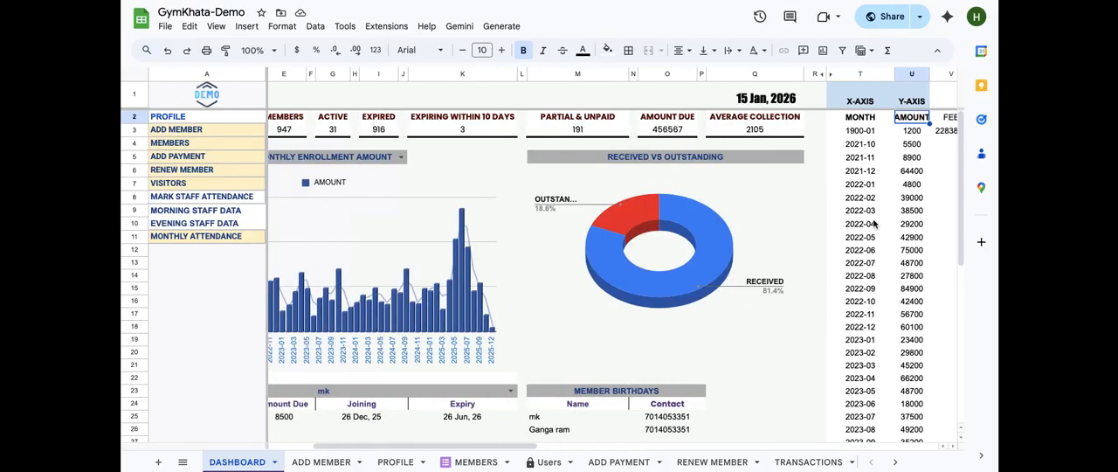
scroll(876, 224, "right", 5)
scroll(910, 189, "right", 5)
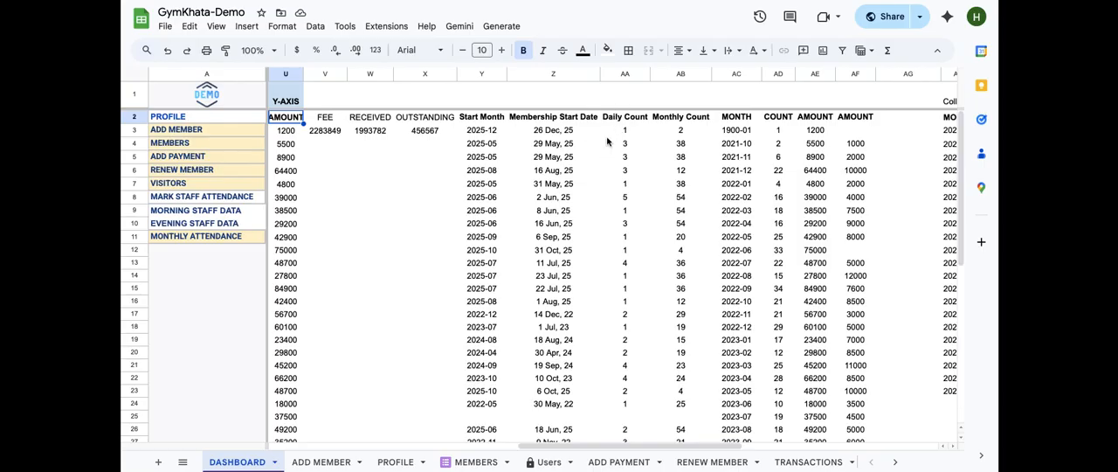
scroll(668, 147, "right", 1)
scroll(669, 147, "right", 1)
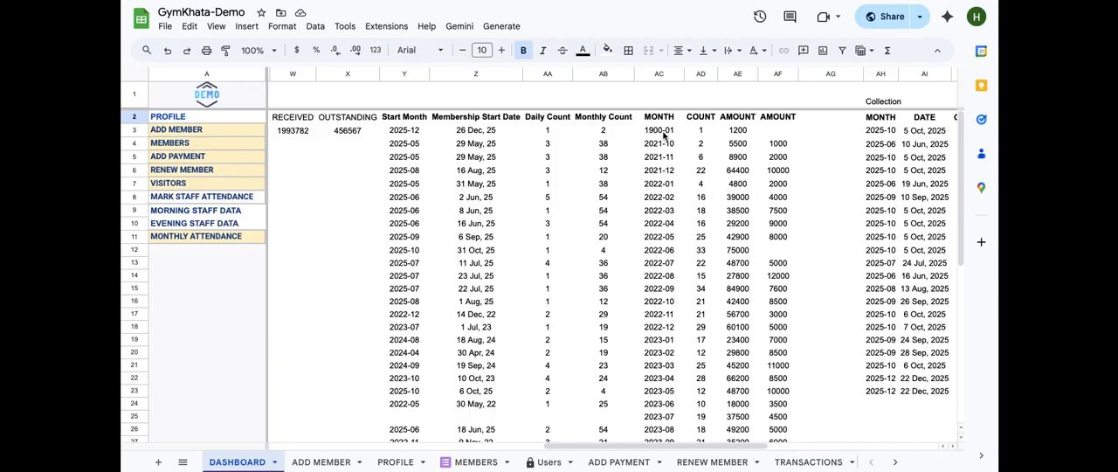
scroll(731, 179, "right", 6)
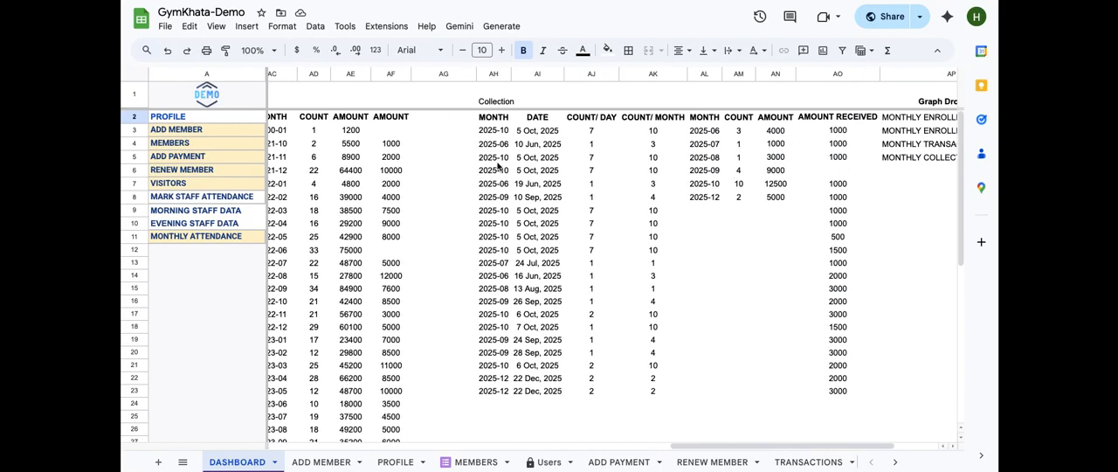
scroll(682, 273, "right", 3)
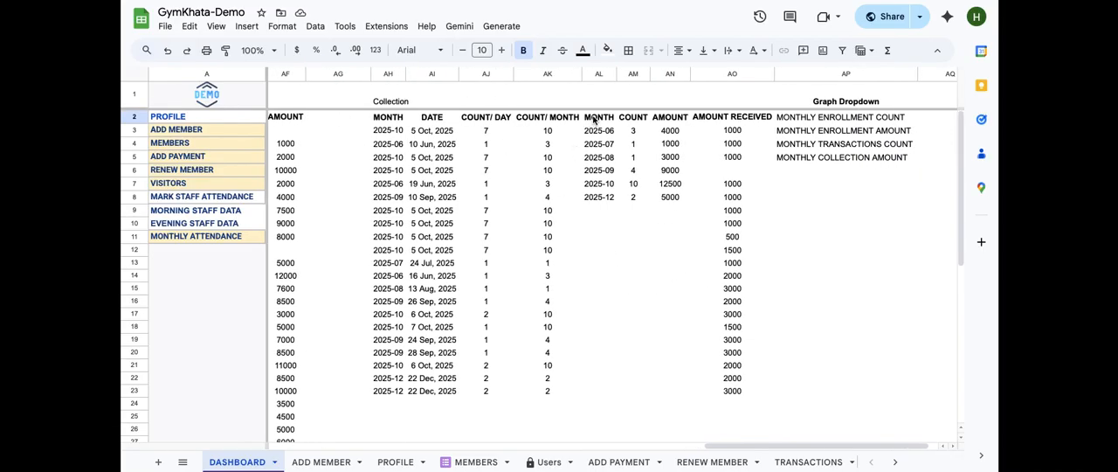
left_click(665, 117)
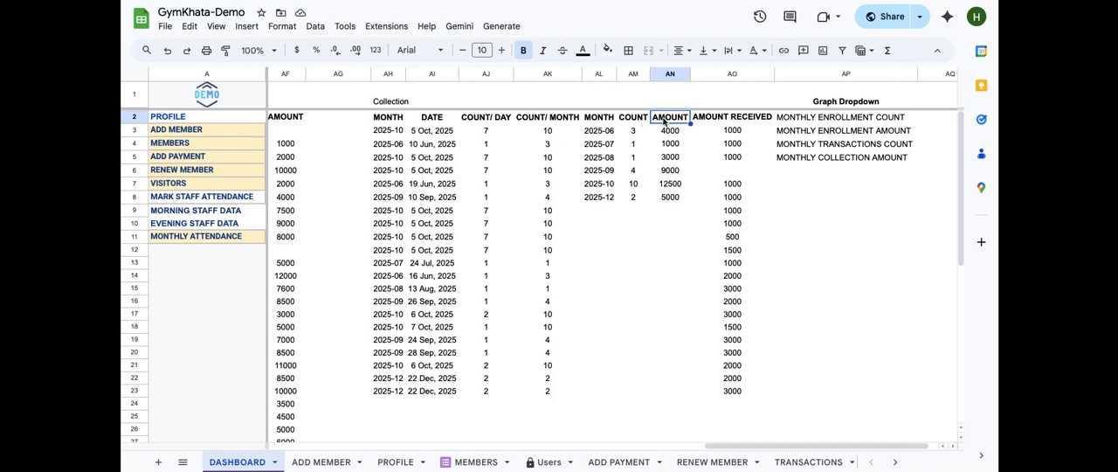
left_click(628, 121)
key("Down")
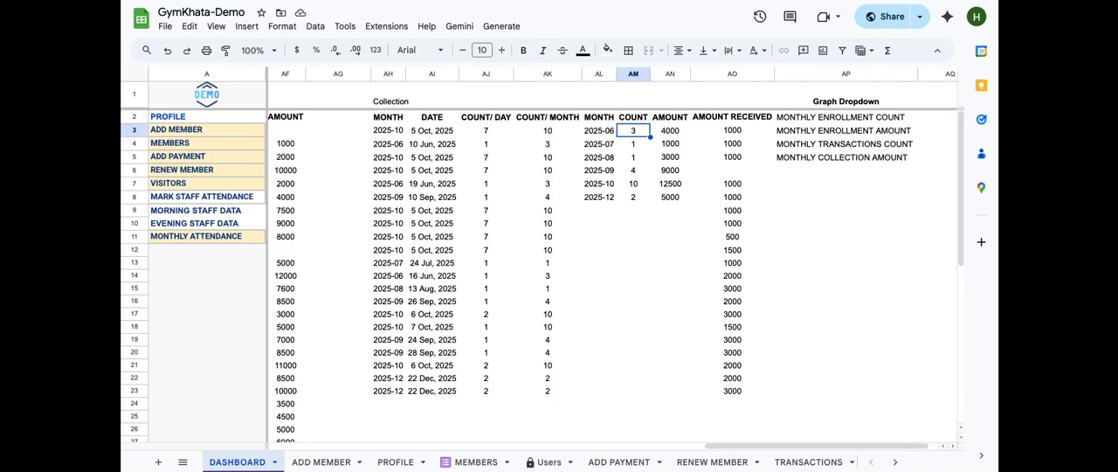
key("ctrl+shift+Down")
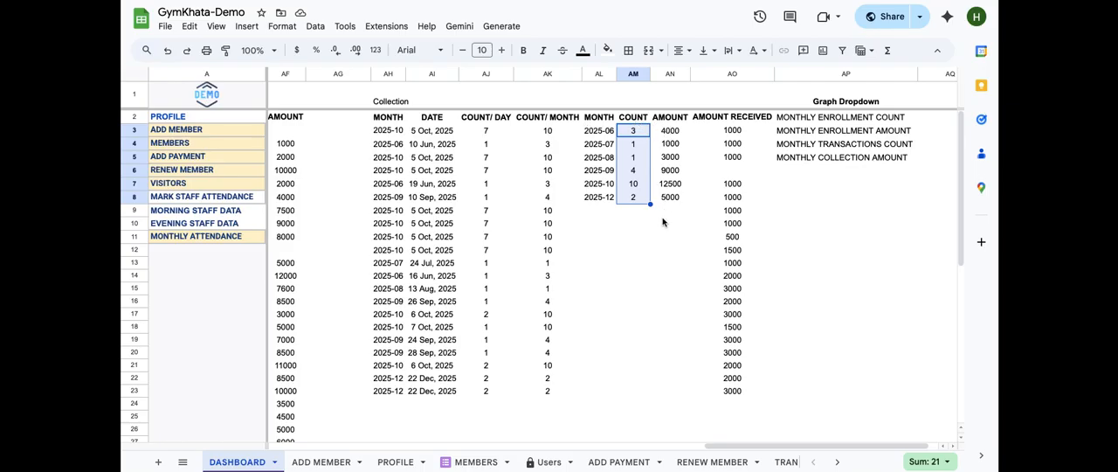
Open the DATE cell AI2 formula that pulls from the TRANSACTIONS sheet and close it
left_click(583, 137)
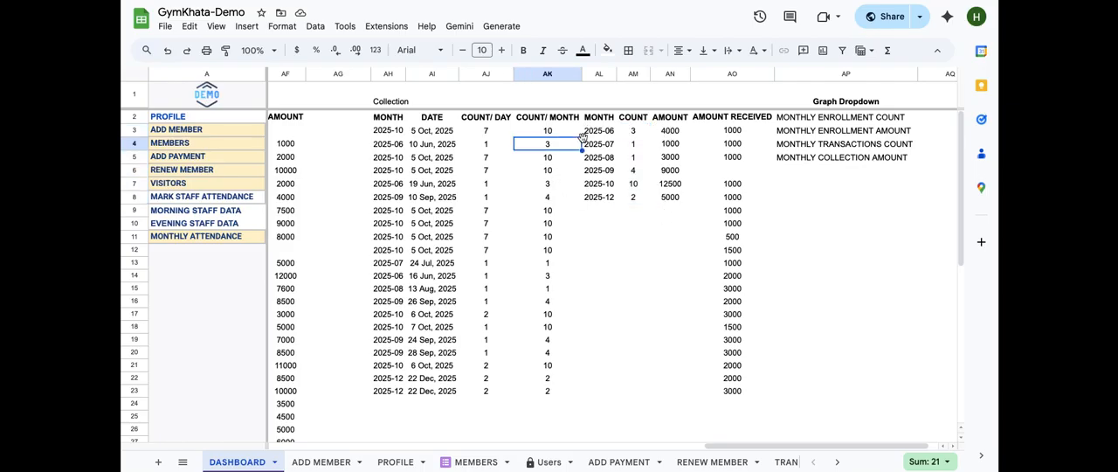
left_click(435, 117)
key("Down")
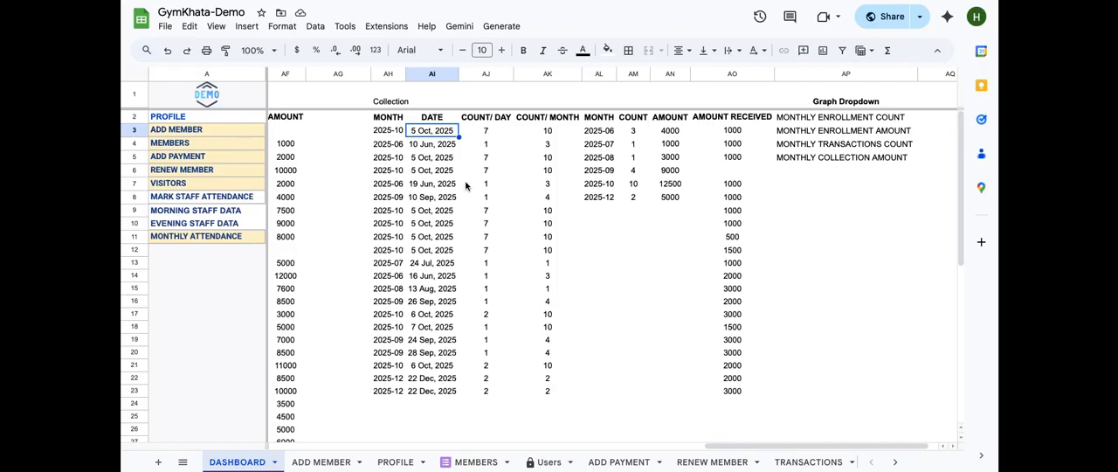
left_click(430, 117)
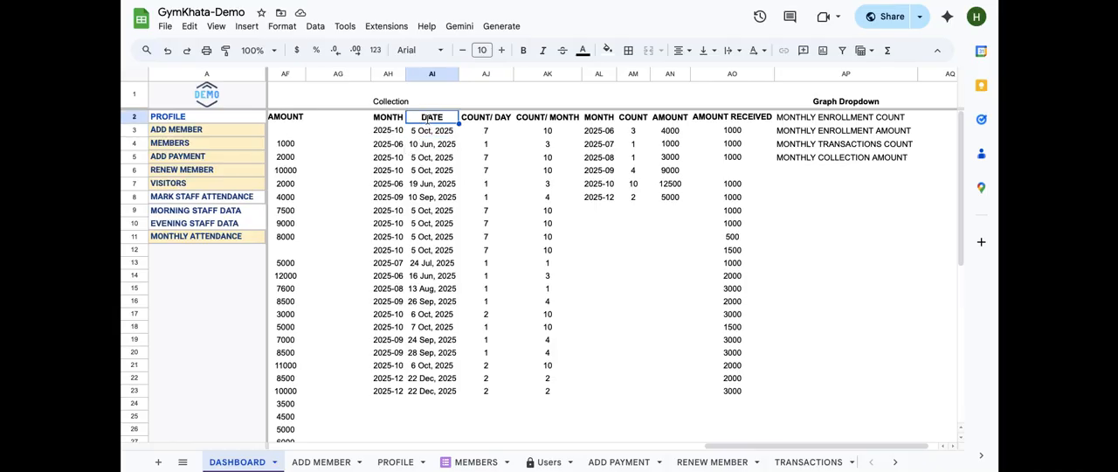
double_click(429, 117)
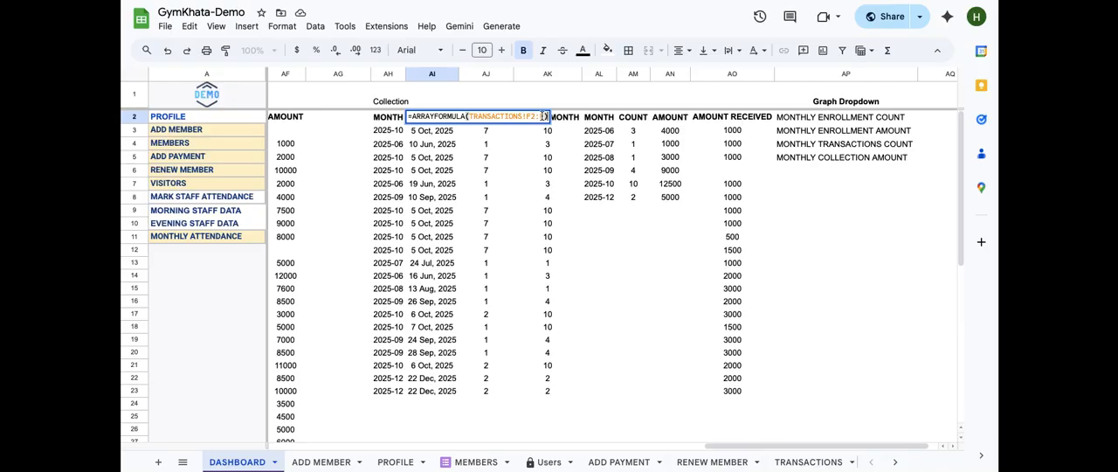
key("Escape")
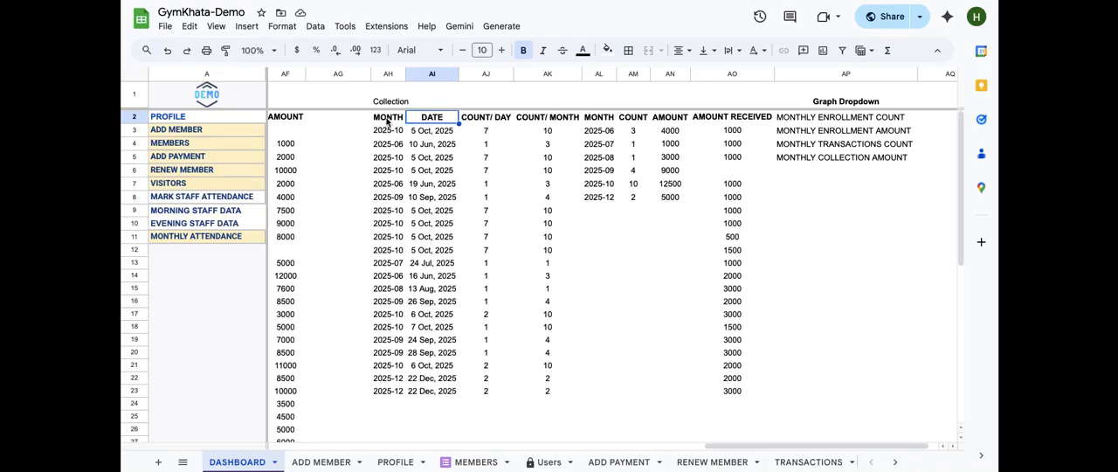
Open the MONTH formula in AH3, highlight its AI3:AI condition and TEXT "YYYY-MM" conversion, and close it
left_click(390, 123)
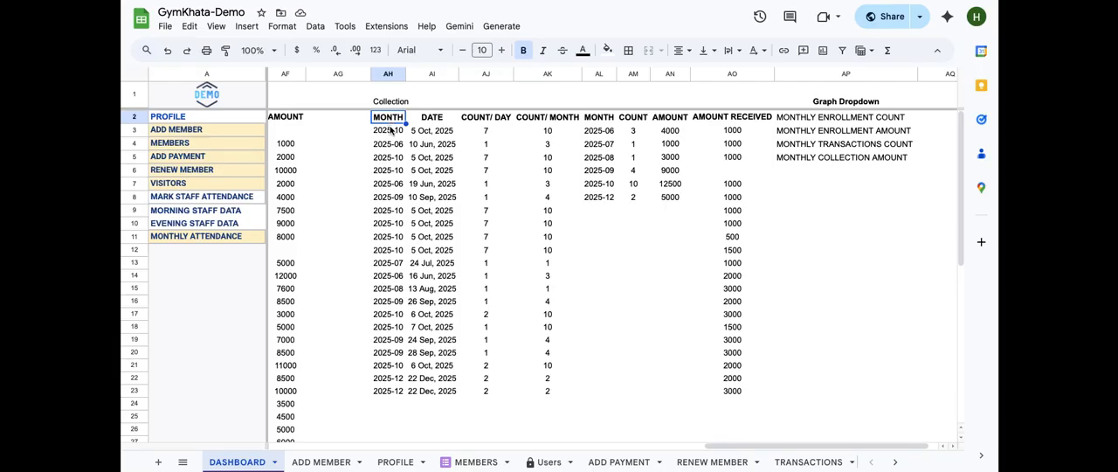
left_click(391, 130)
double_click(390, 128)
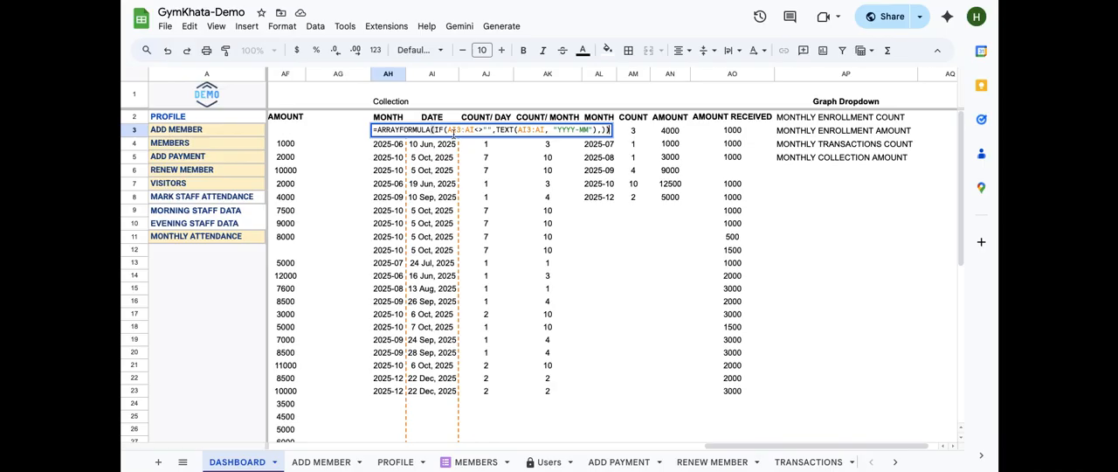
left_click_drag(492, 130, 446, 129)
left_click_drag(516, 130, 596, 130)
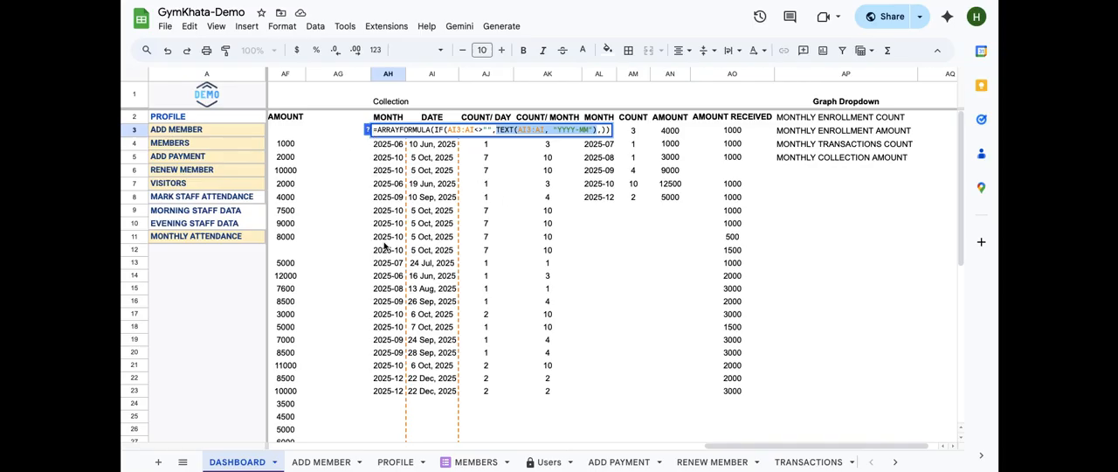
key("Return")
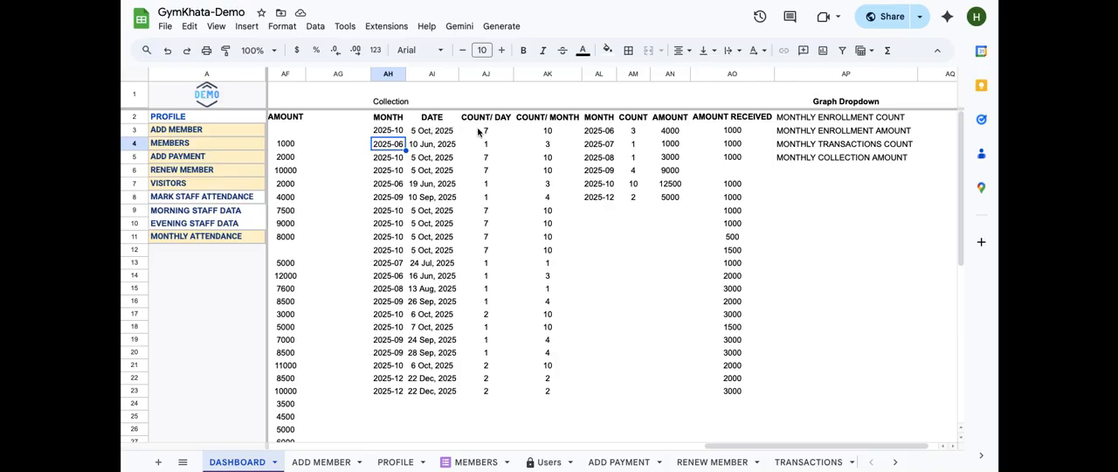
Open the COUNT/ DAY formula in AJ3 to examine its COUNTIF over the AI3:AI dates
left_click(483, 129)
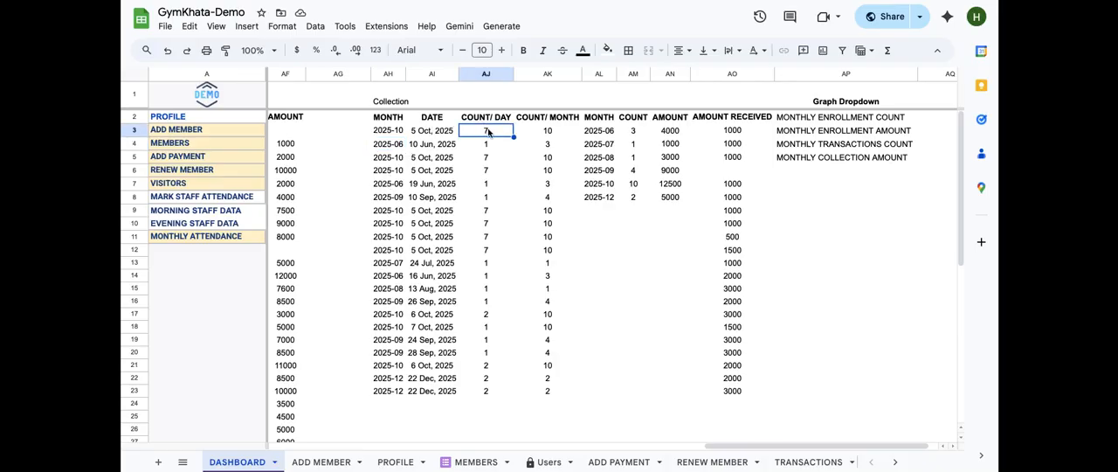
double_click(487, 130)
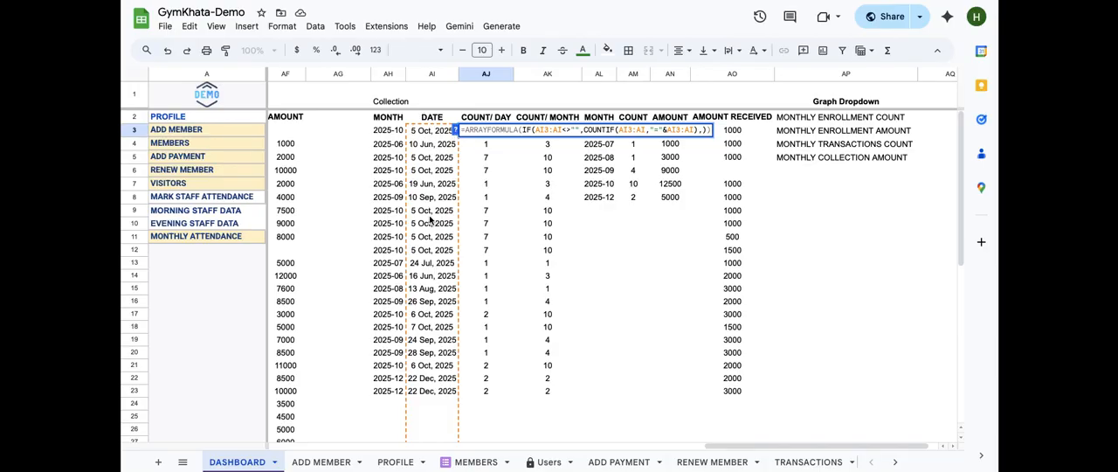
left_click(429, 133)
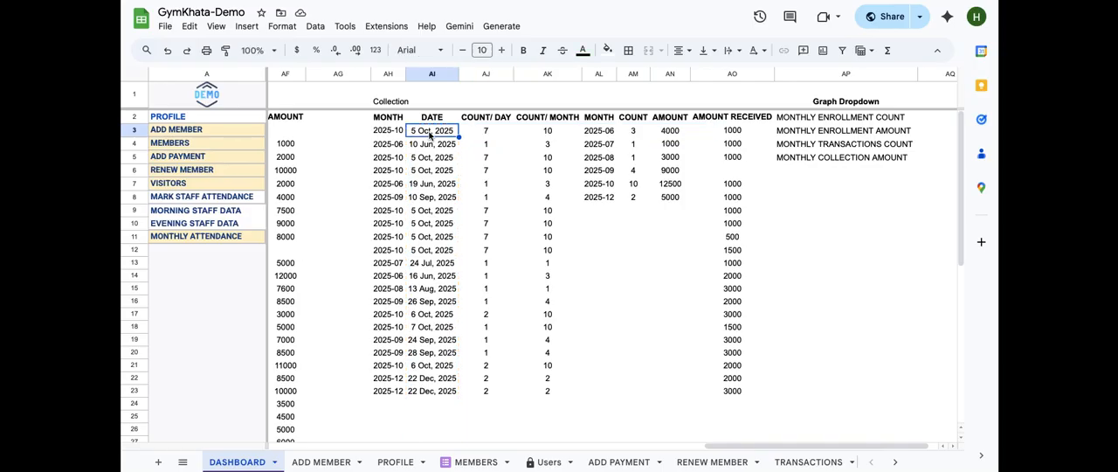
Compare the DATE entries in column AI down to row 12 against the COUNT/ DAY values in AJ
left_click(485, 131)
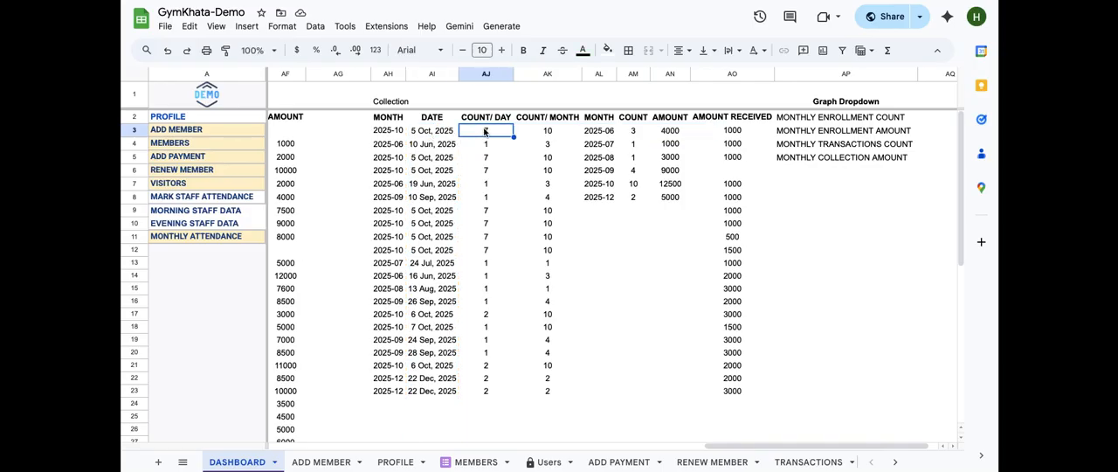
left_click(432, 133)
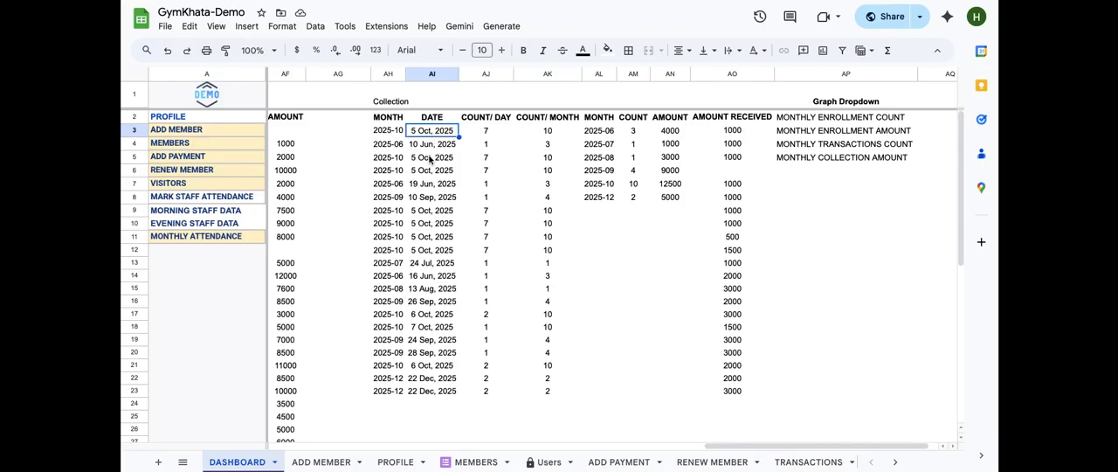
left_click(432, 171)
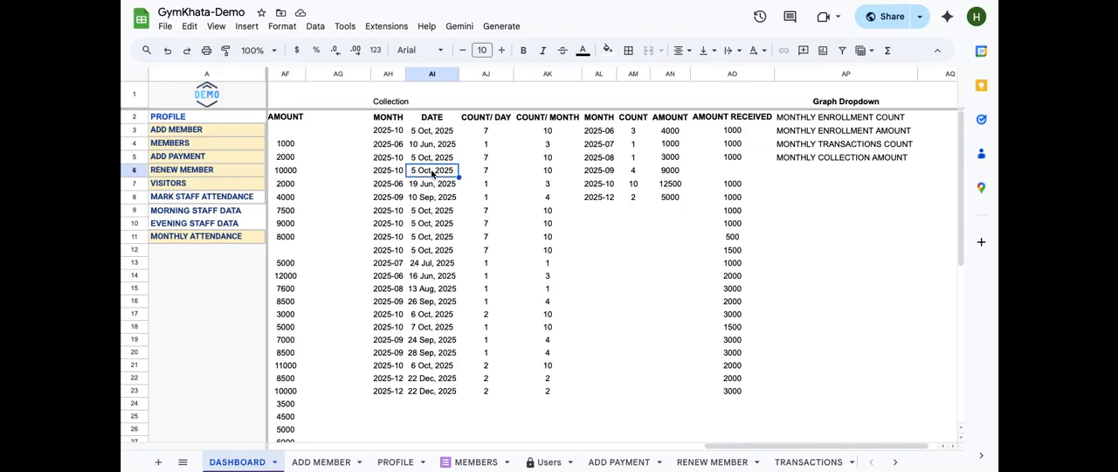
left_click(431, 214)
left_click(434, 225)
left_click(434, 240)
left_click(432, 251)
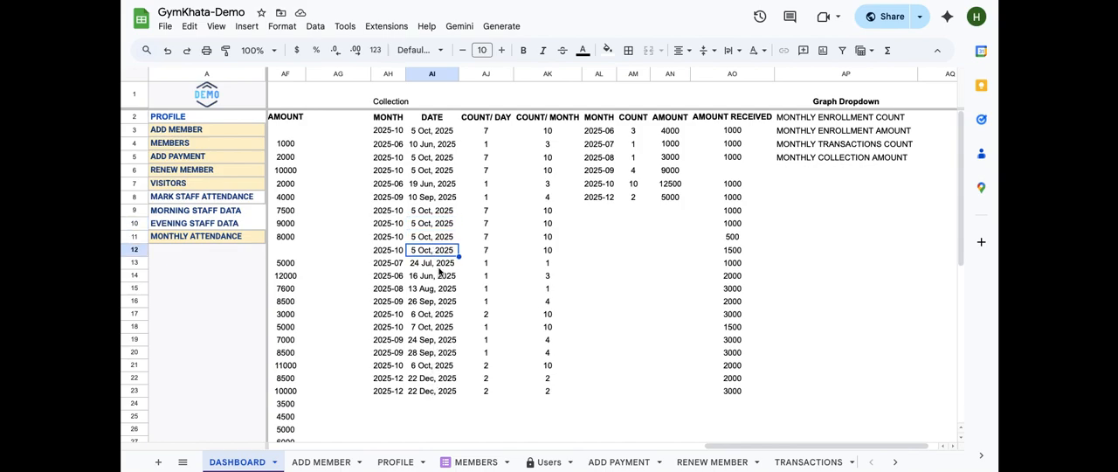
left_click(482, 132)
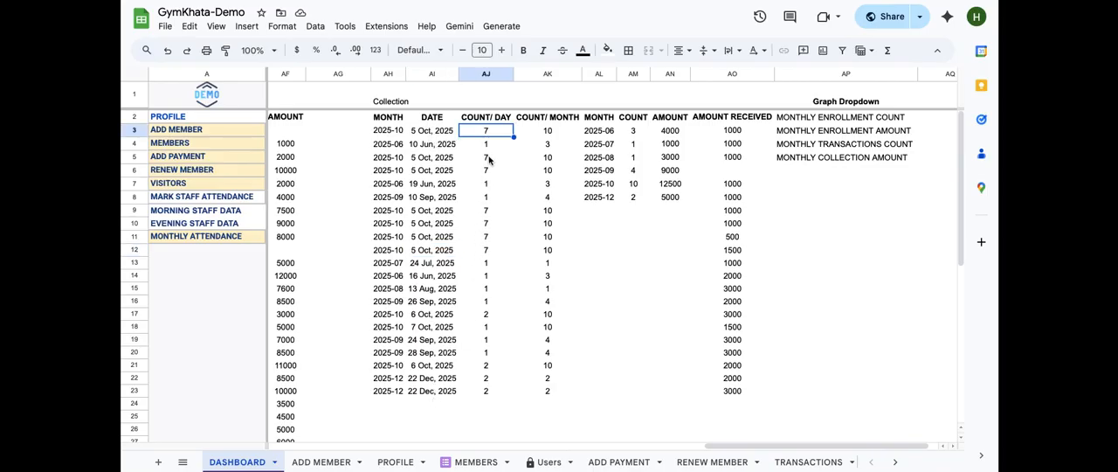
Open the COUNT/ MONTH formula in AK3 to examine its COUNTIF over the AH3:AH months, then close it
left_click(547, 132)
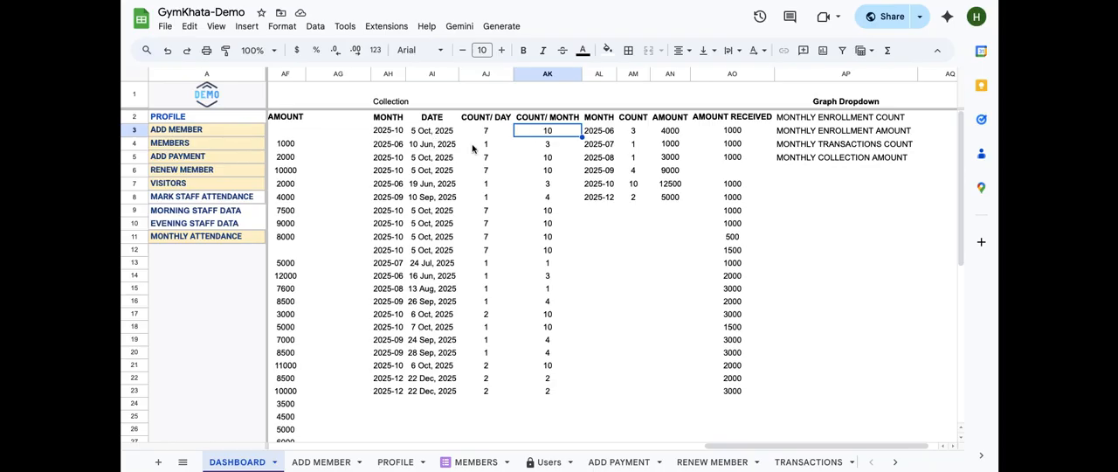
double_click(551, 130)
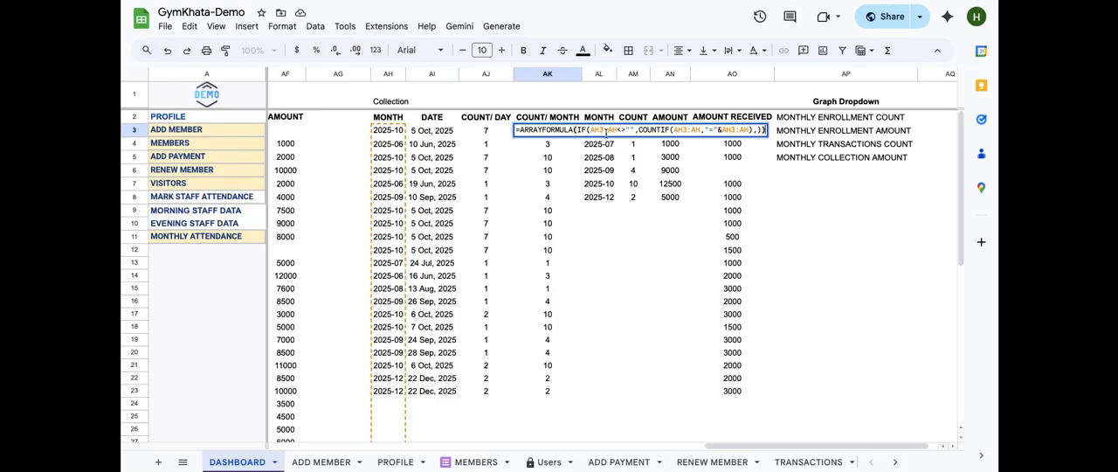
left_click(381, 283)
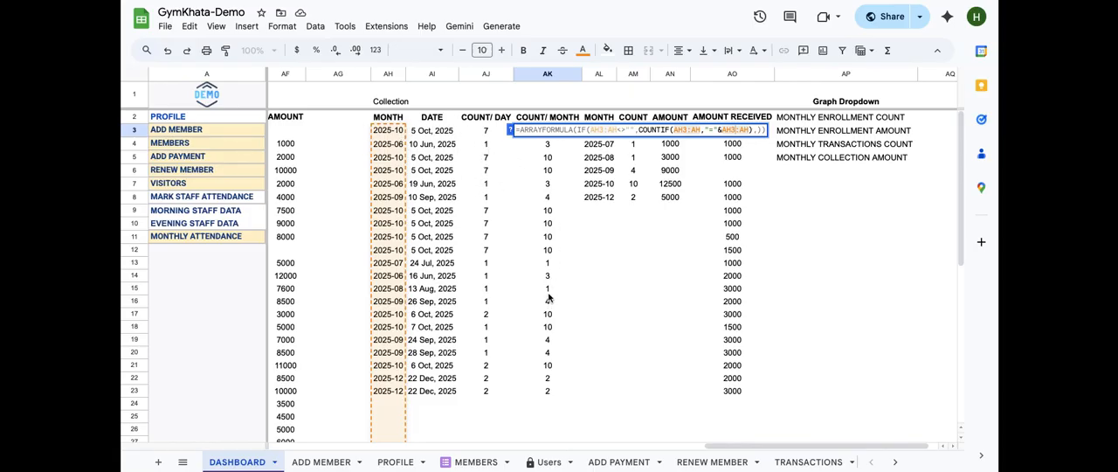
key("Return")
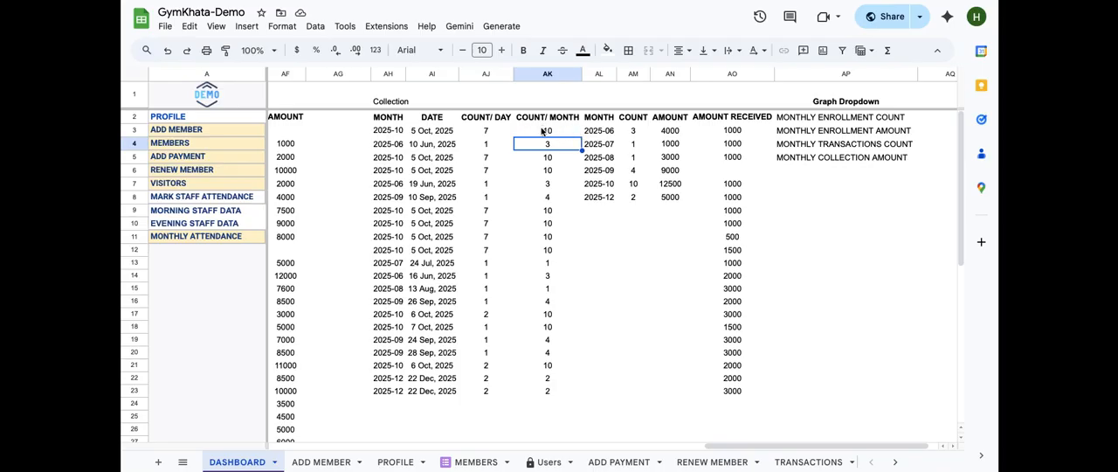
Open the MONTH formula in AL3 and examine its SORT, UNIQUE and TEXT "YYYY-MM" parts before closing it
left_click(596, 130)
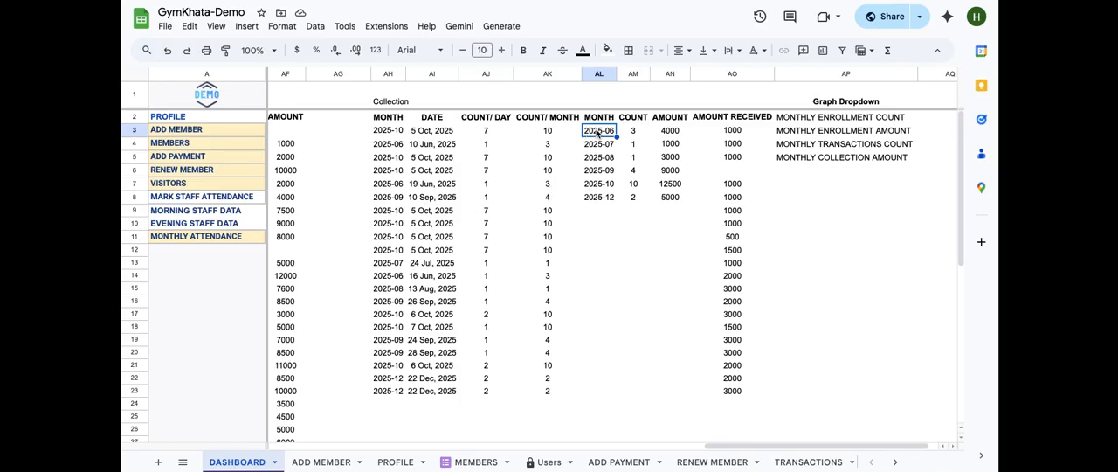
double_click(596, 131)
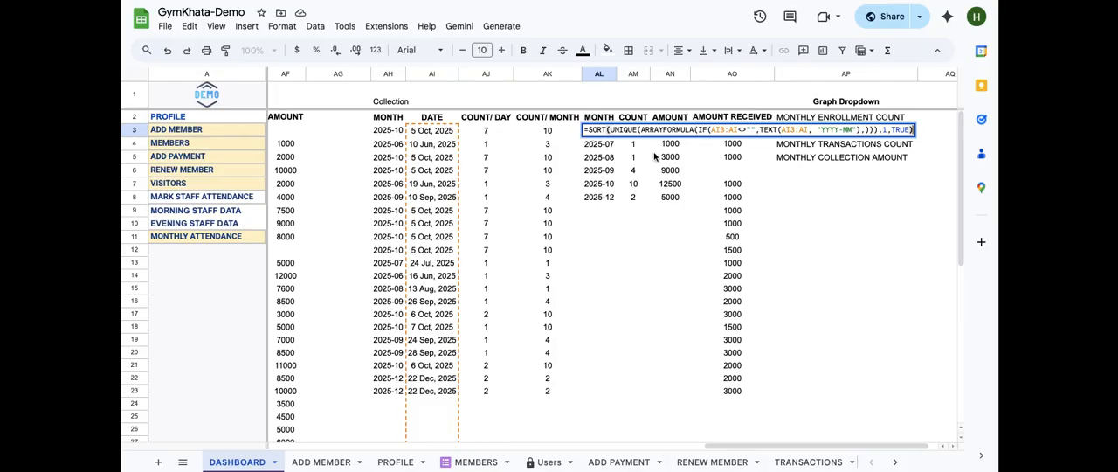
left_click(701, 131)
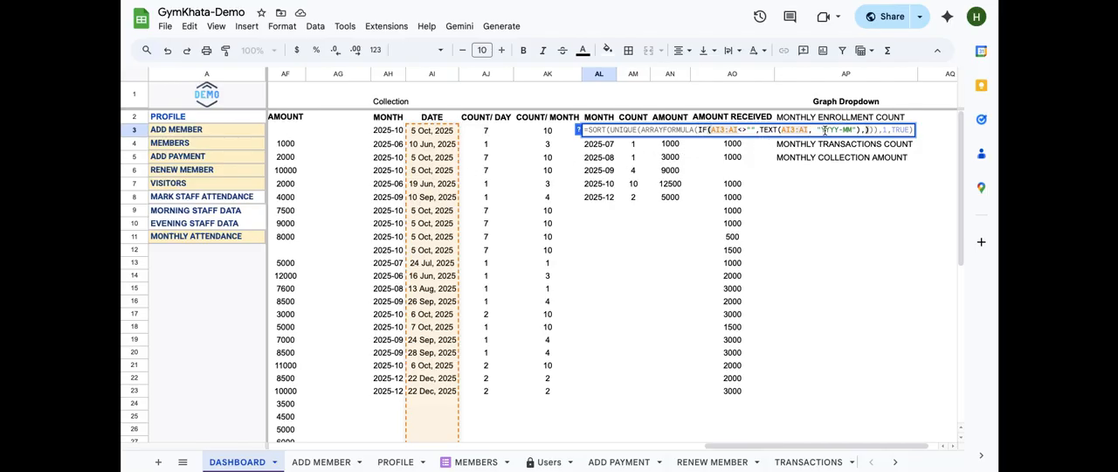
left_click(698, 130)
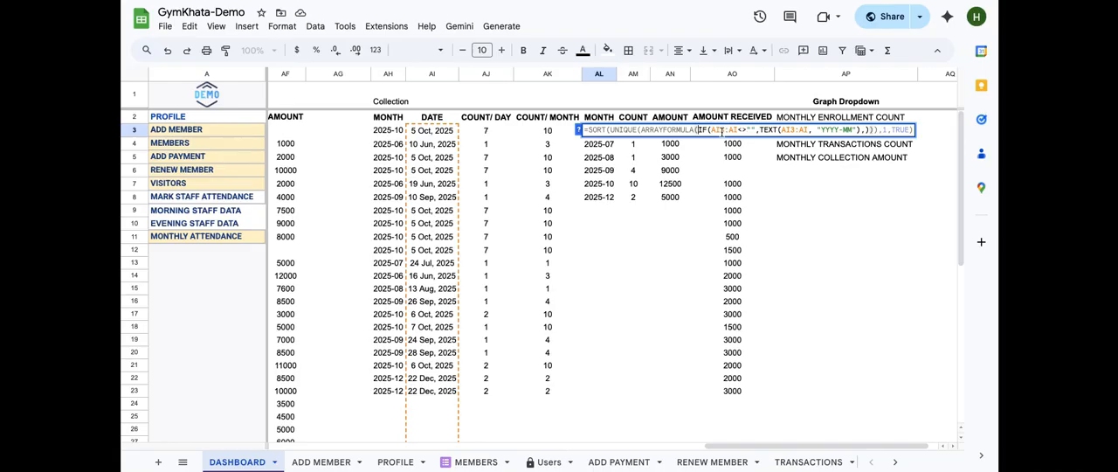
left_click(639, 129)
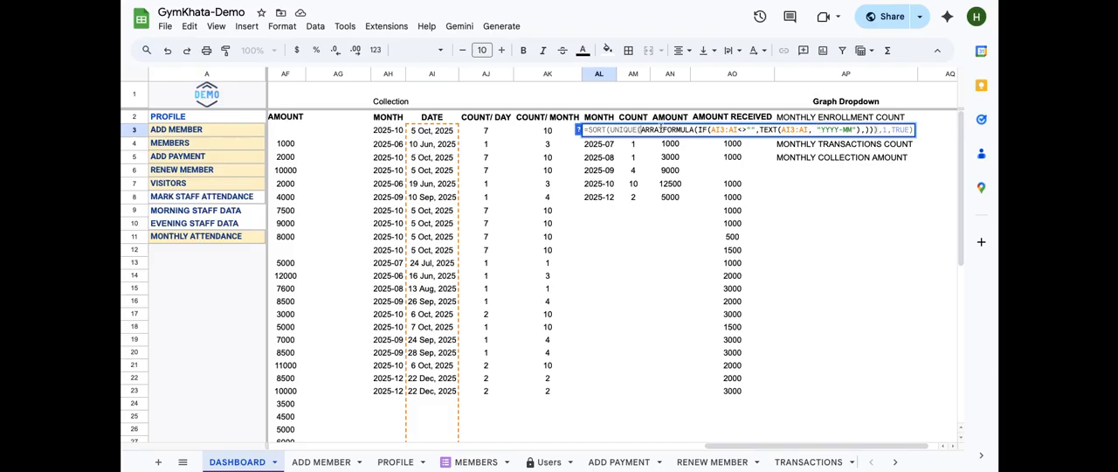
left_click(609, 130)
key("Left")
key("Right")
key("Return")
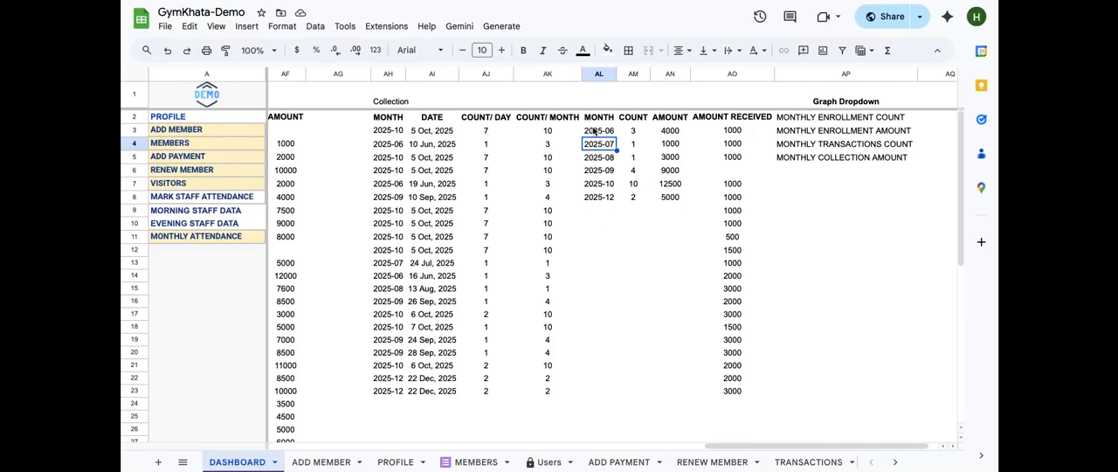
Open the COUNT formula in AM3 and step through its VLOOKUP arguments over AH3:AK, then close it
left_click(595, 132)
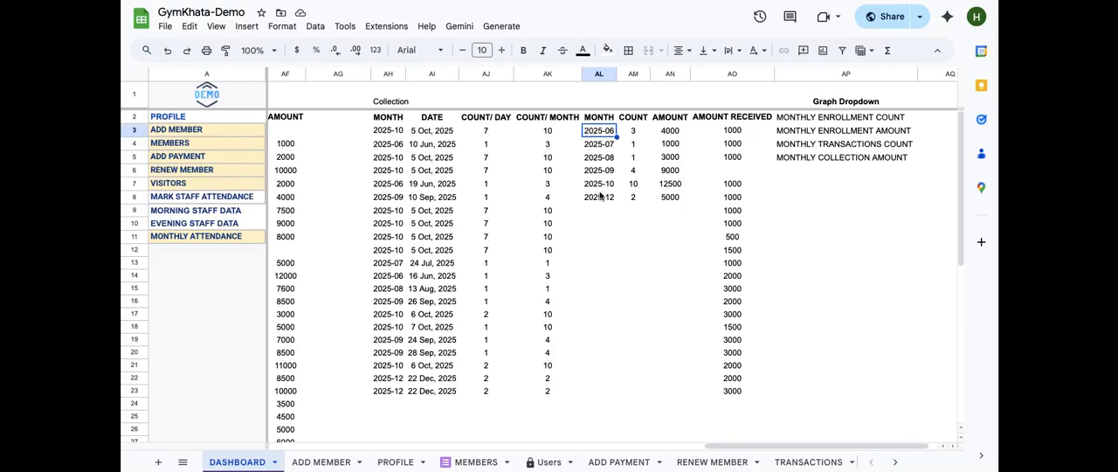
left_click(631, 130)
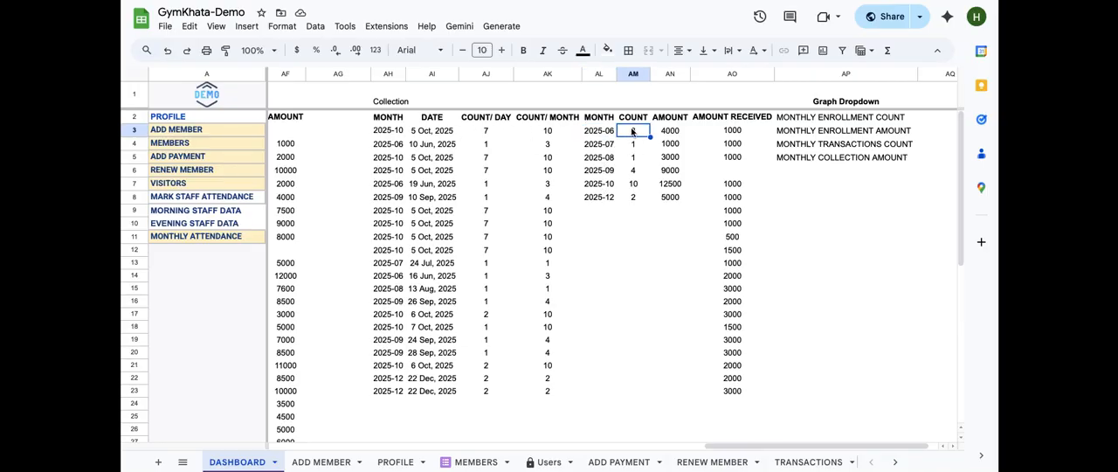
double_click(632, 130)
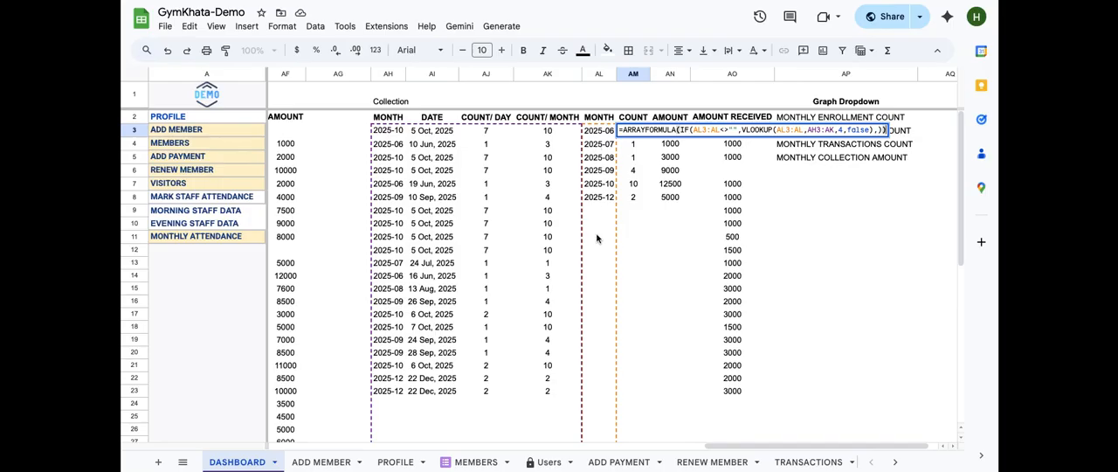
left_click(743, 130)
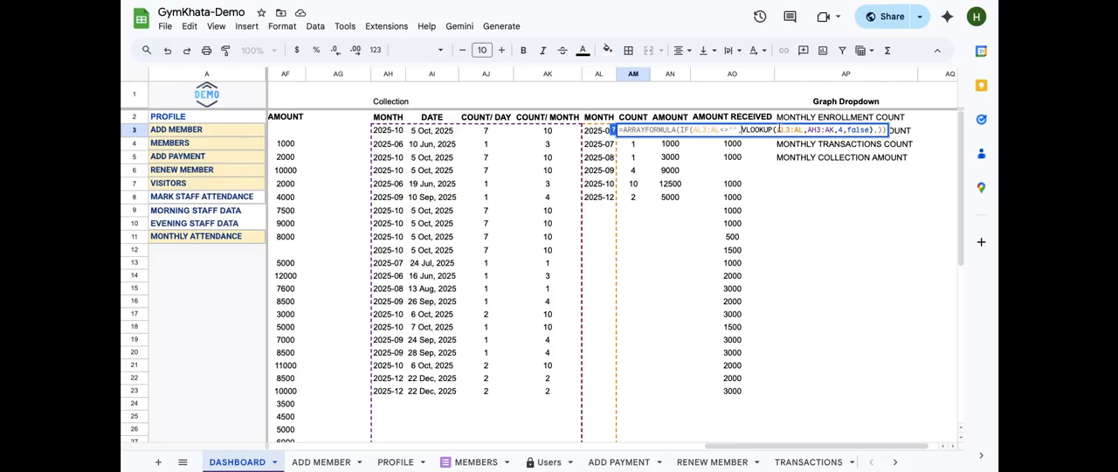
left_click(775, 129)
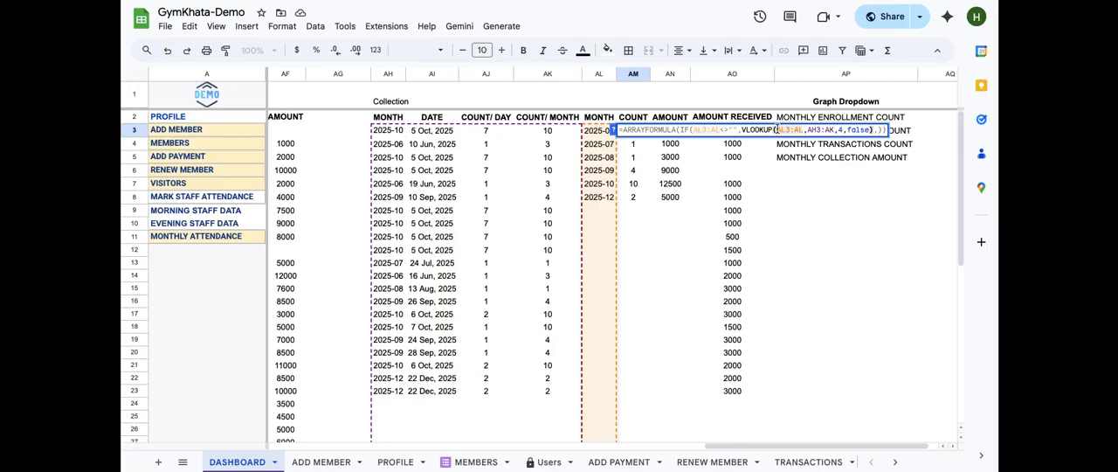
left_click(613, 130)
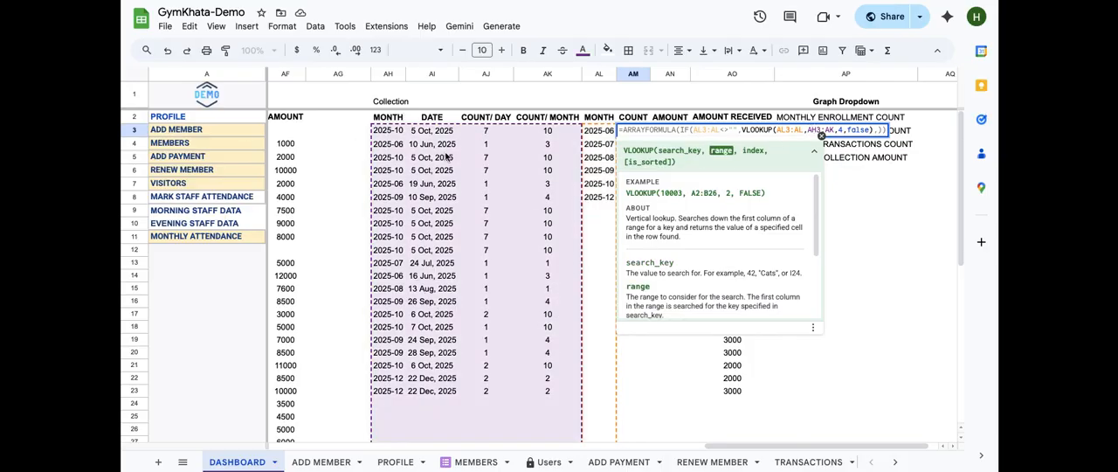
left_click(836, 129)
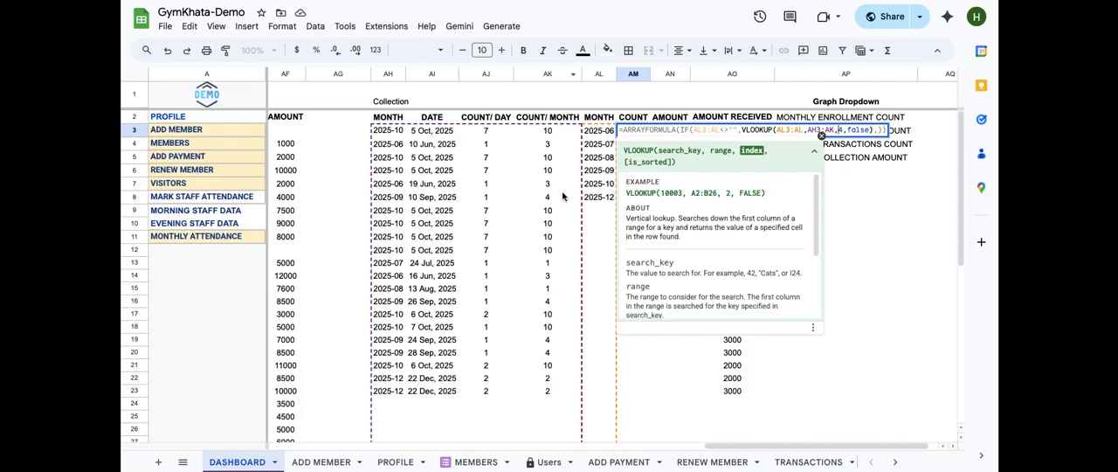
left_click(871, 131)
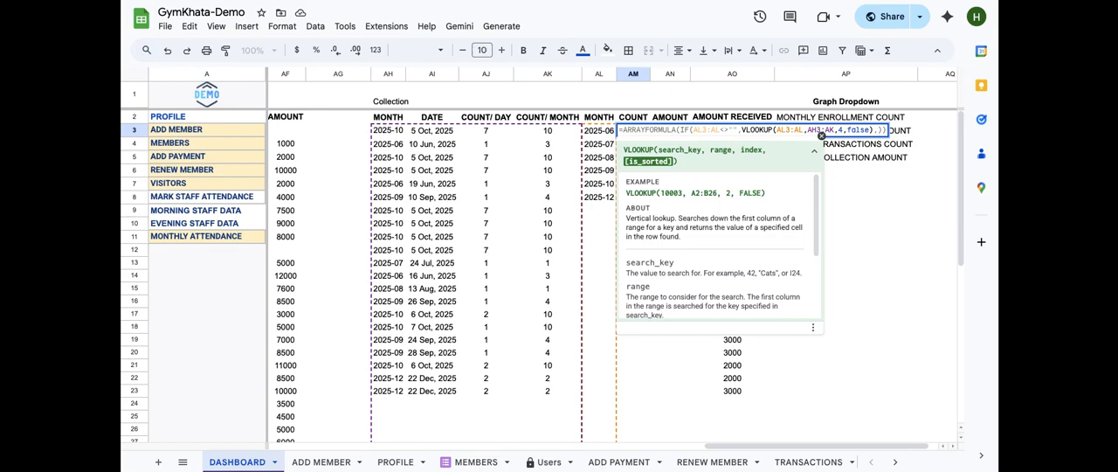
key("Return")
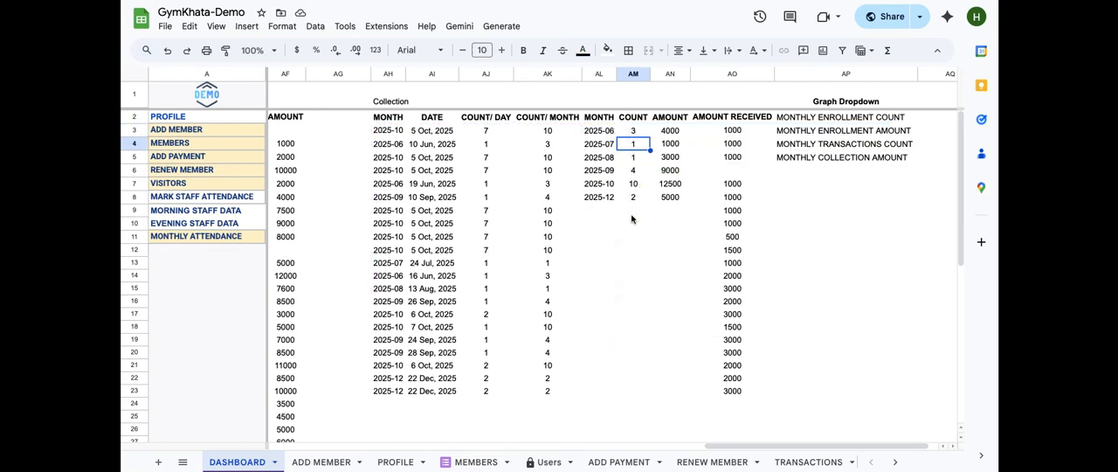
Open the AMOUNT RECEIVED formula in AO2 that pulls TRANSACTIONS!E2:E and close it
left_click(670, 130)
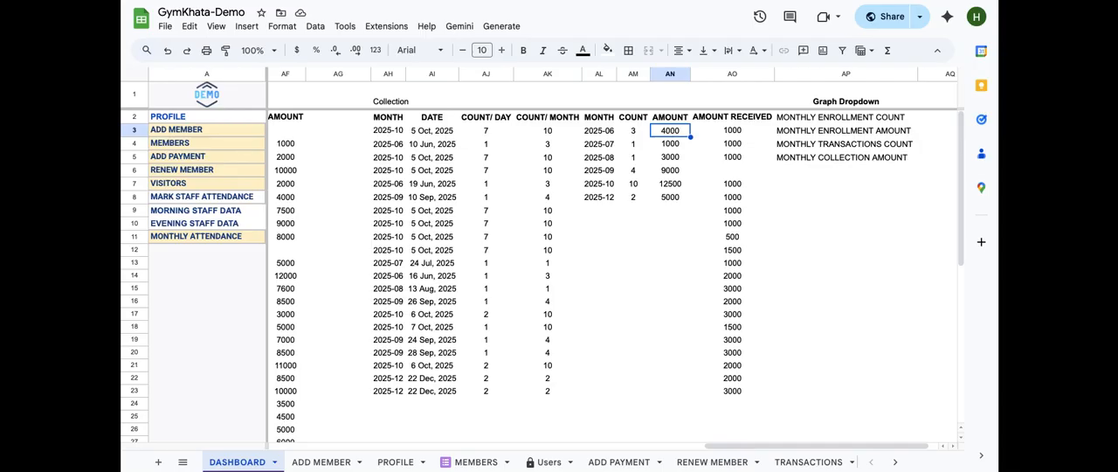
double_click(758, 116)
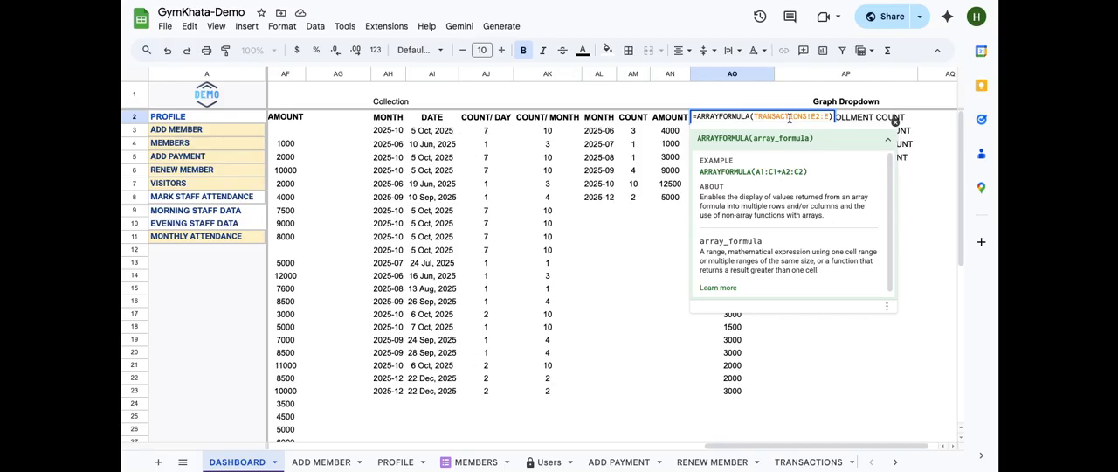
key("Return")
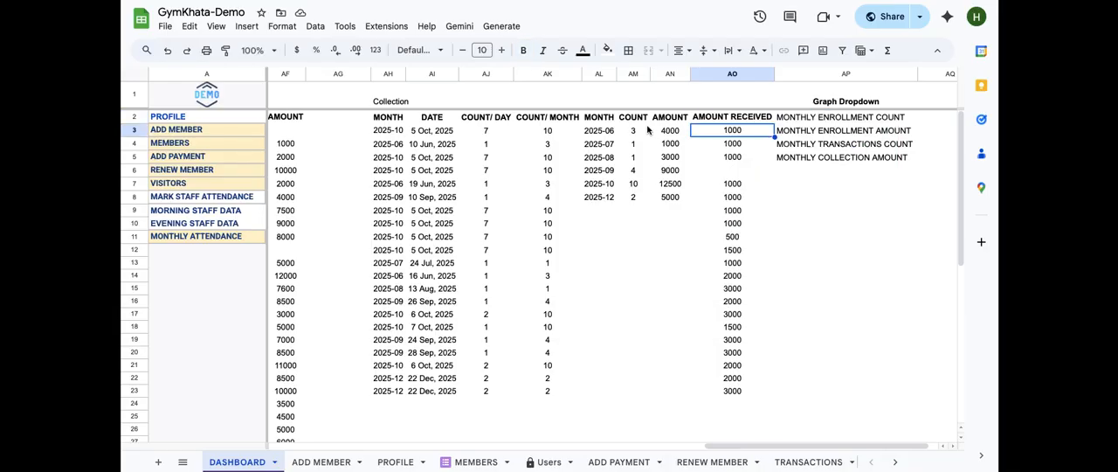
Open the AMOUNT formula in AN3 and examine its IF condition and SUMIF arguments over AH3:AH and AO3:AO
double_click(676, 131)
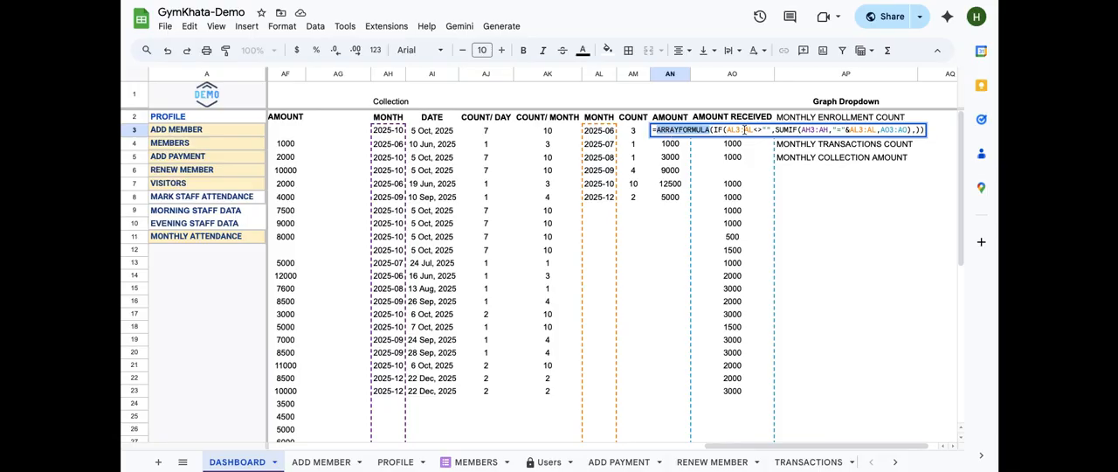
left_click(763, 129)
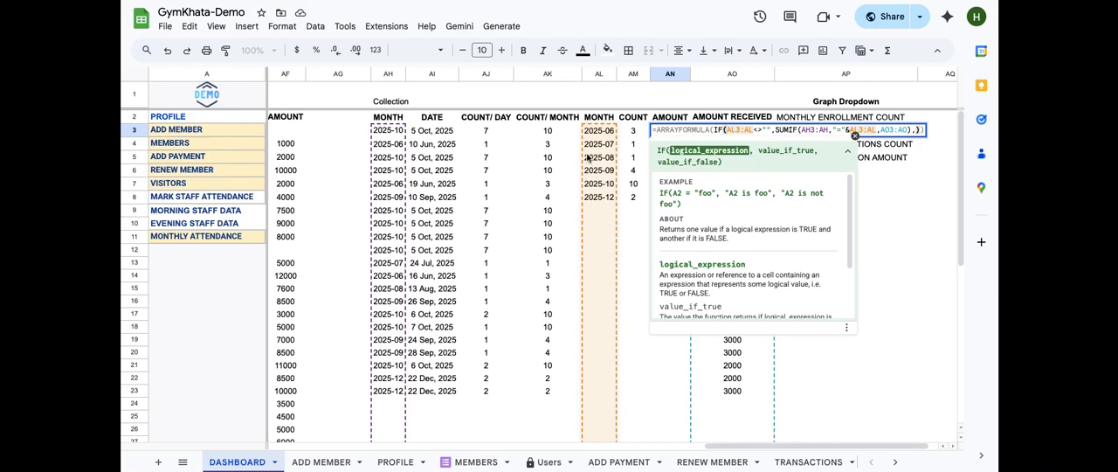
left_click(774, 129)
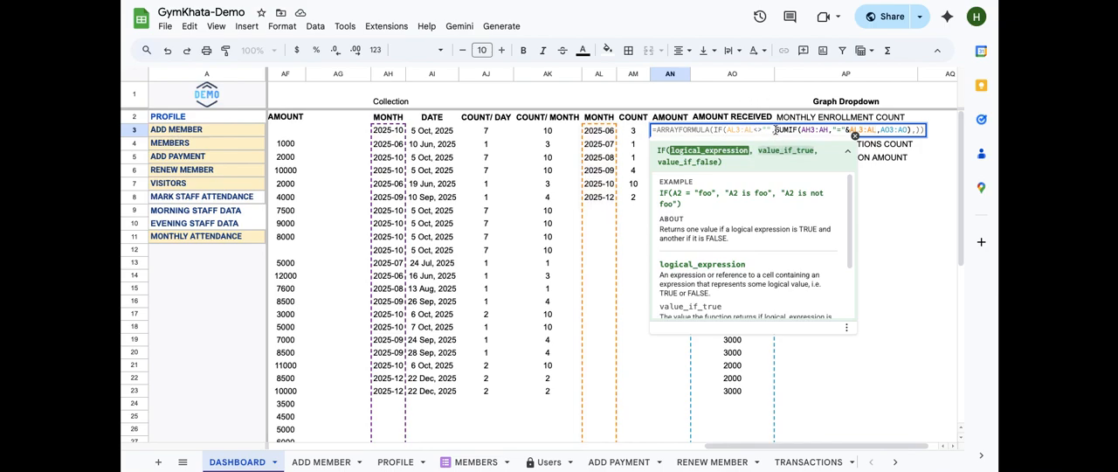
type(",")
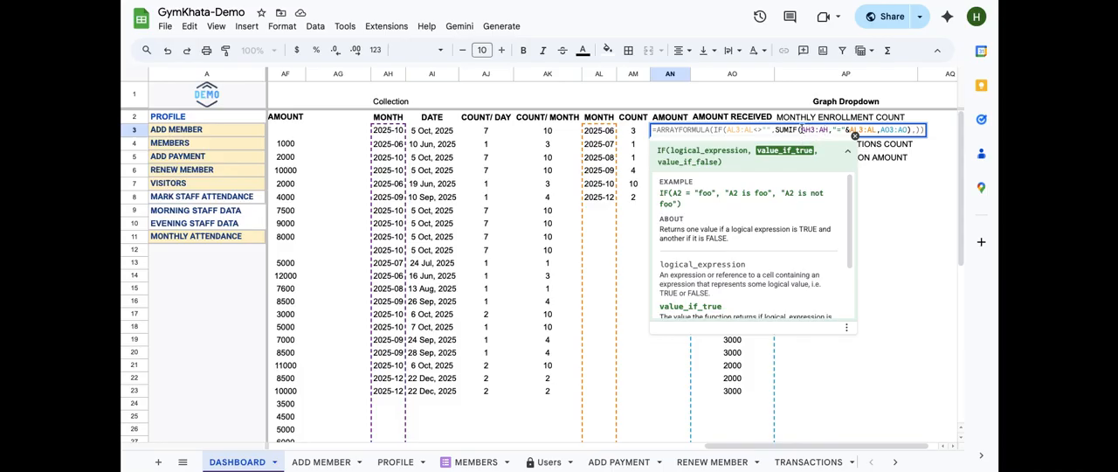
left_click(801, 129)
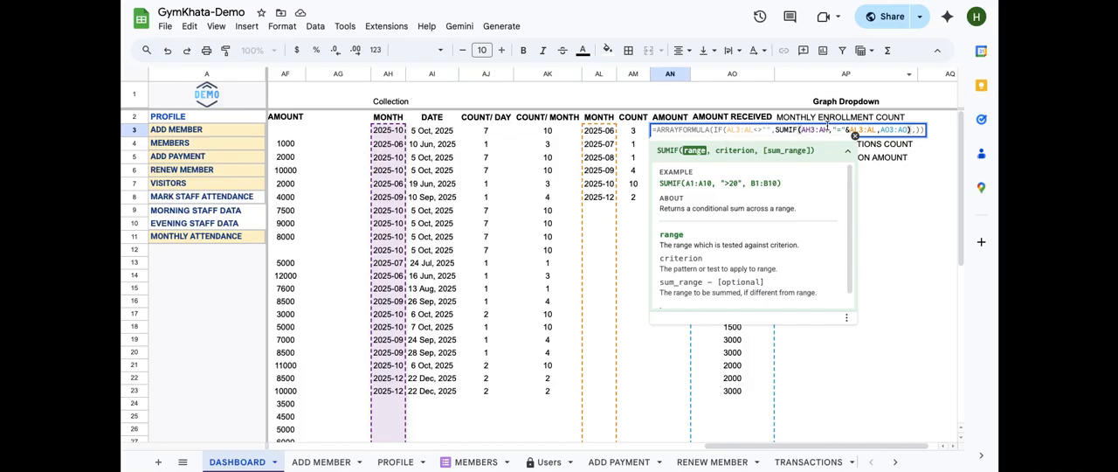
Step through the SUMIF criterion and the sum_range AO3:AO in the AN3 formula, then close it
left_click(832, 130)
left_click_drag(833, 130, 879, 130)
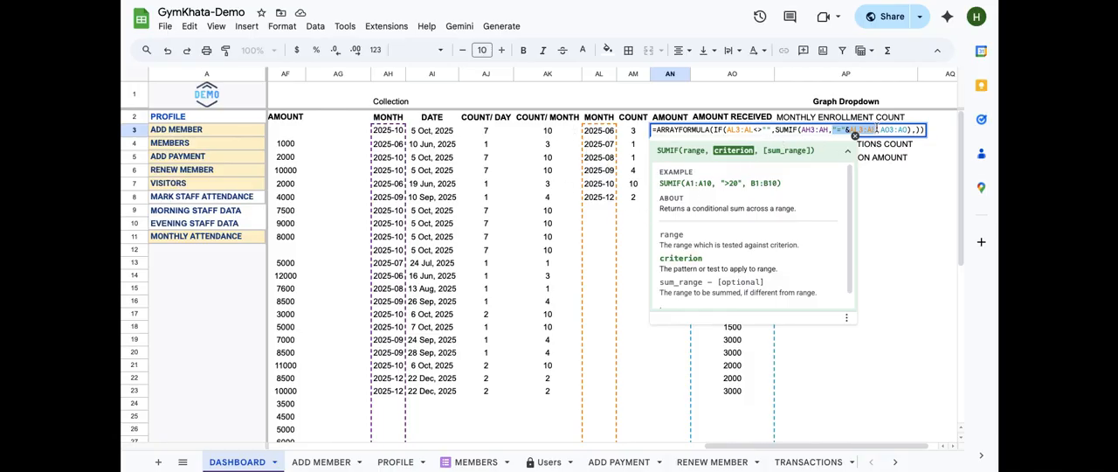
left_click(881, 130)
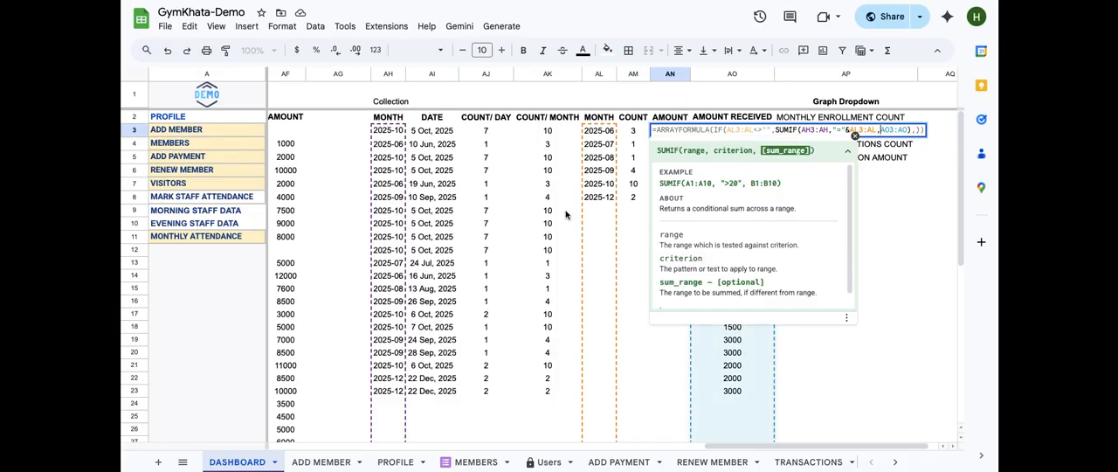
scroll(566, 214, "right", 2)
scroll(566, 214, "left", 2)
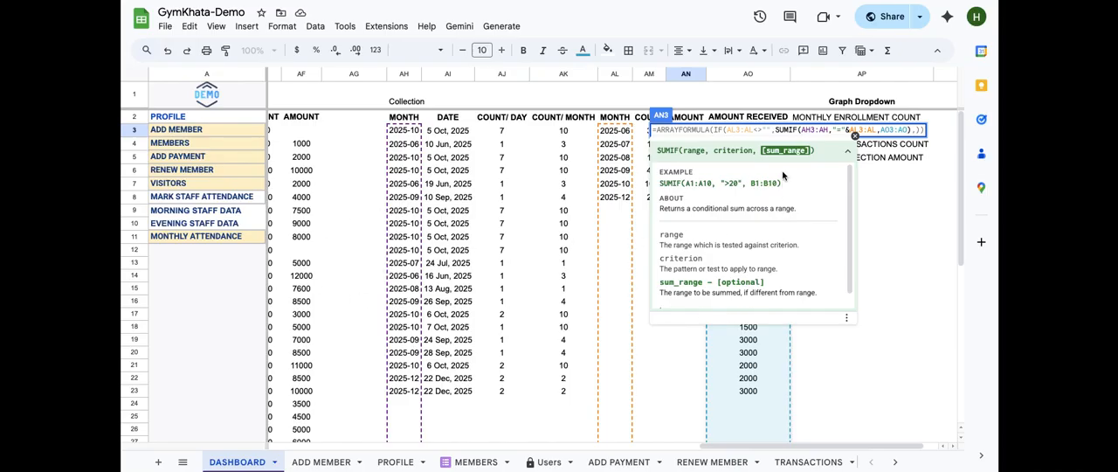
key("Return")
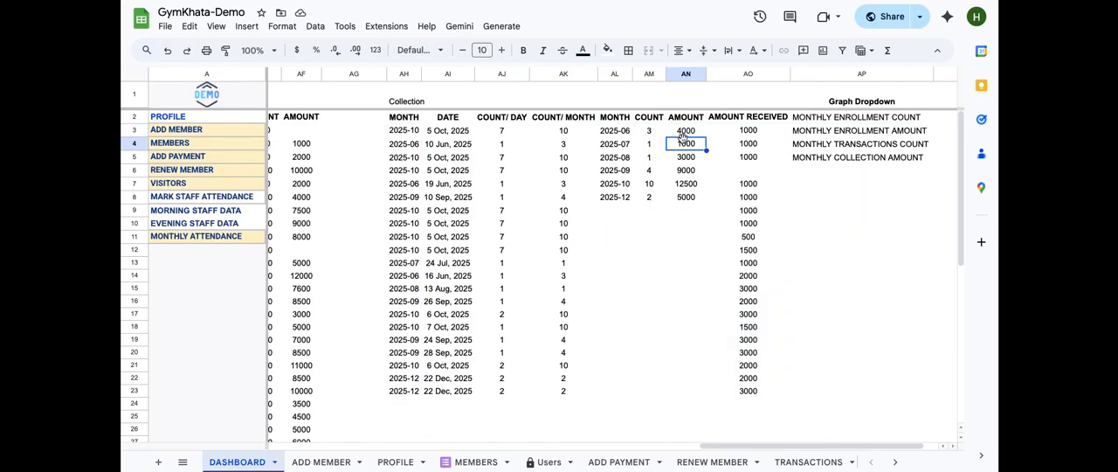
Select the MONTH, COUNT and AMOUNT helper cells and the Graph Dropdown options to review the collection table
left_click(610, 129)
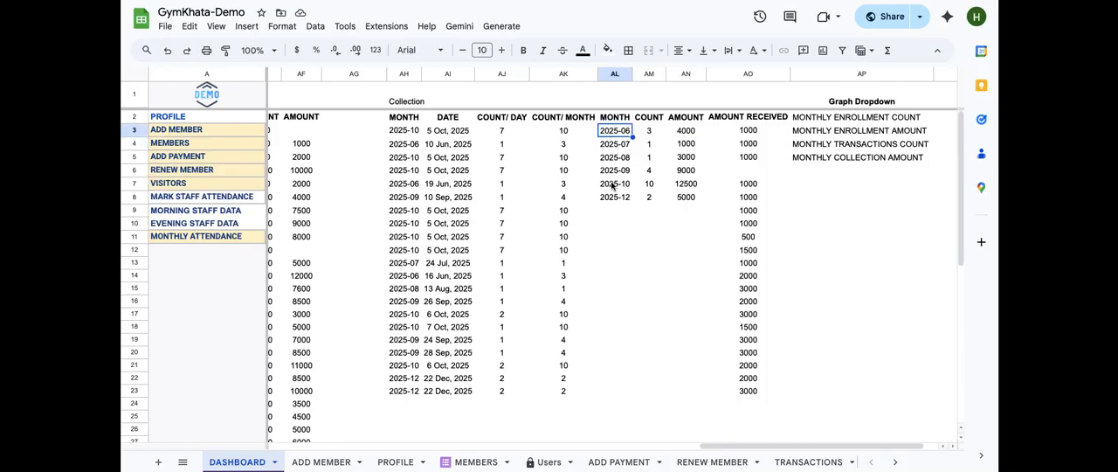
left_click(652, 132)
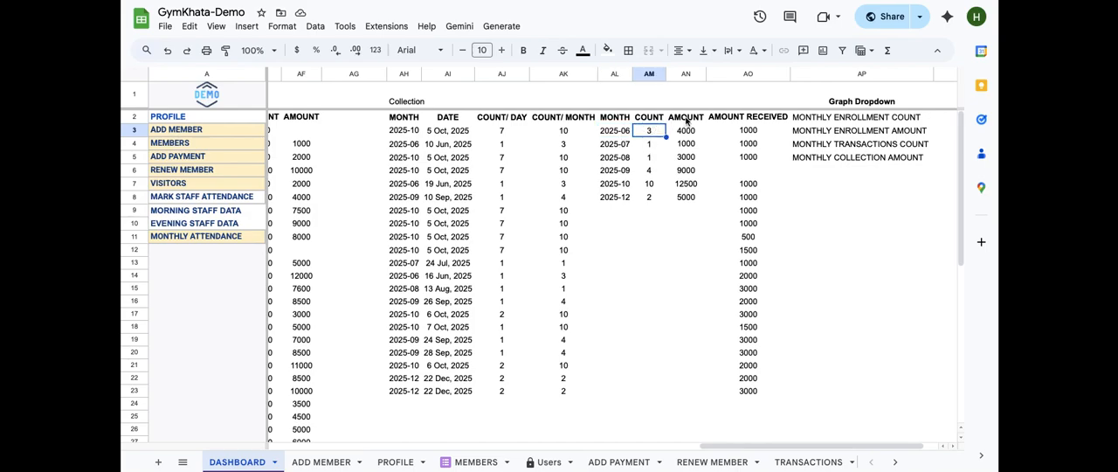
left_click(687, 122)
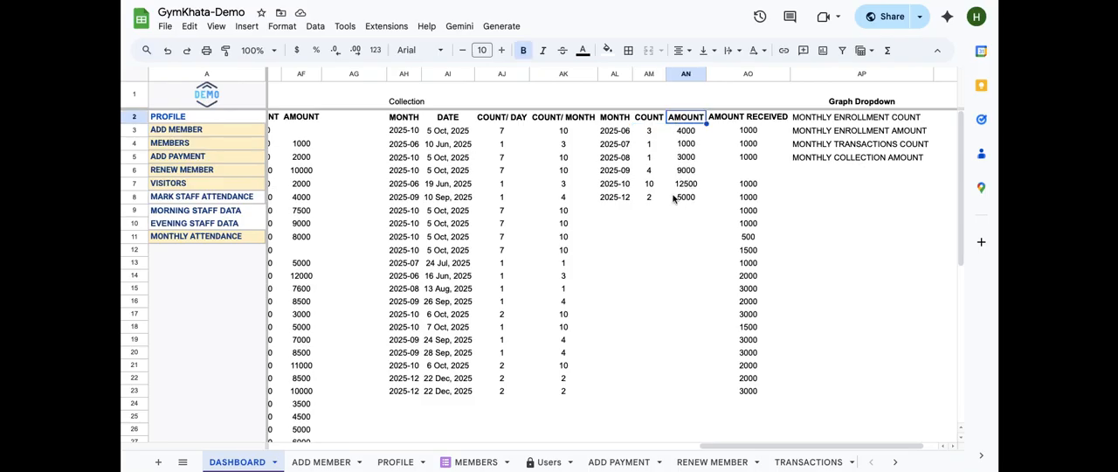
left_click(812, 149)
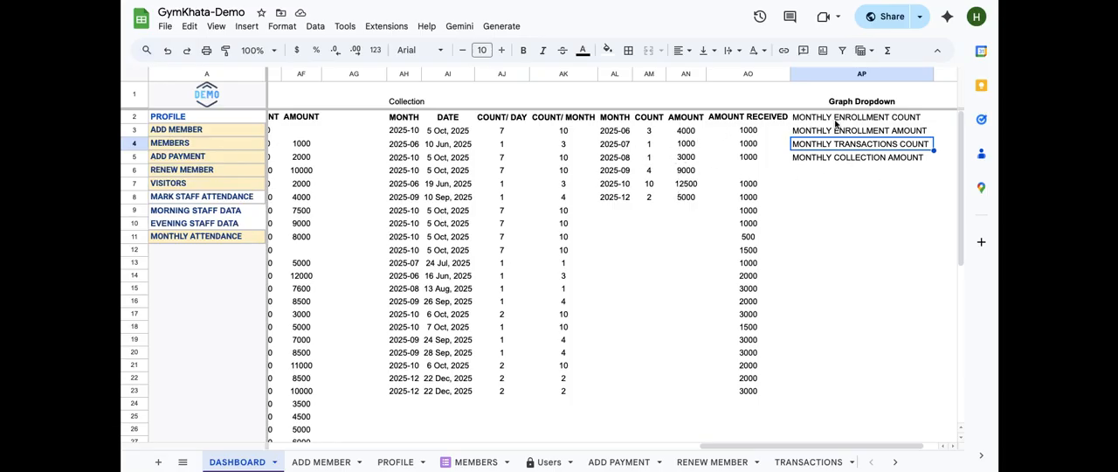
Open the Membership Start Date formula in Z2 that pulls 'PAYMENT TRACKER'!C2:C and close it
scroll(852, 130, "left", 10)
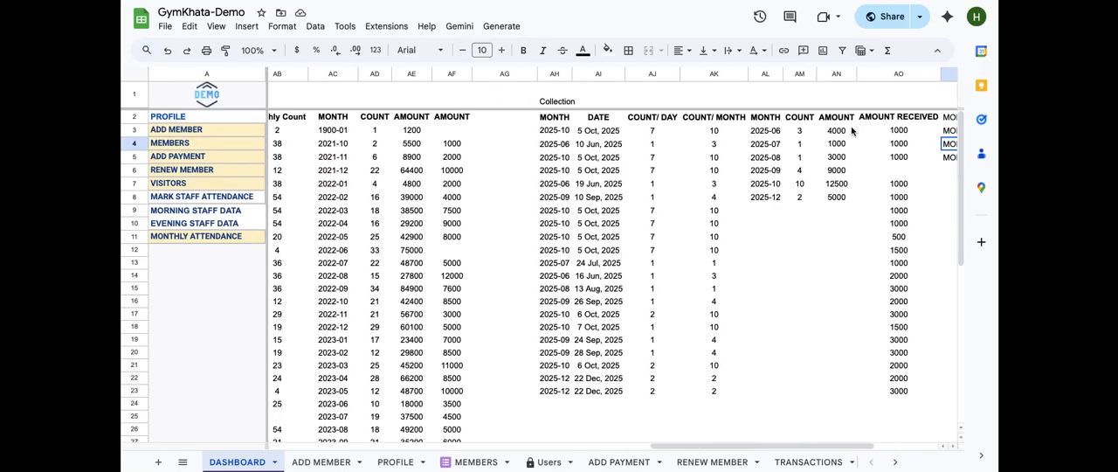
scroll(579, 142, "left", 4)
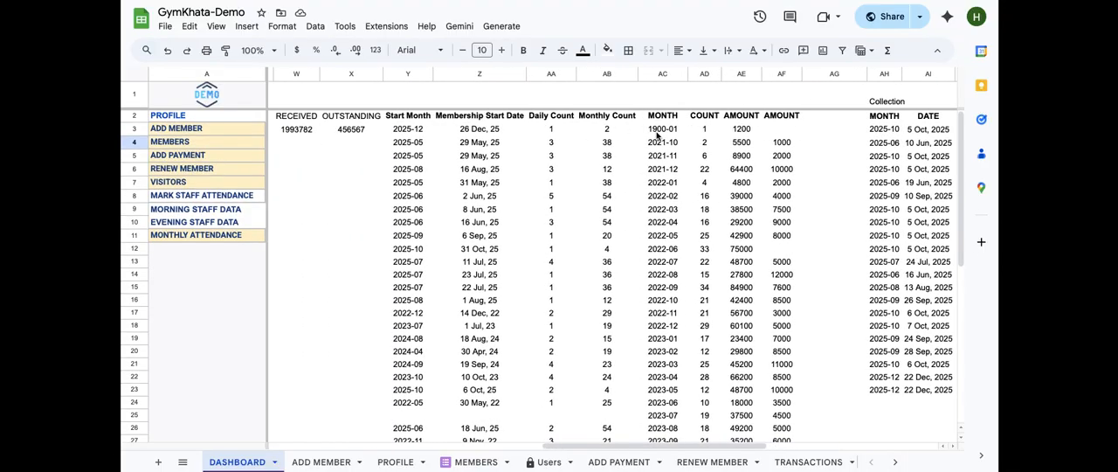
scroll(603, 131, "left", 3)
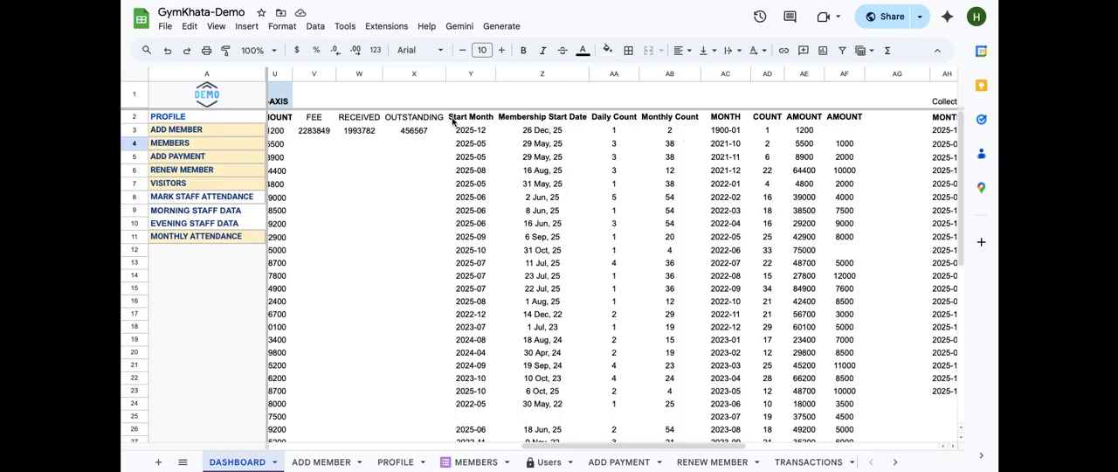
scroll(932, 177, "right", 3)
scroll(932, 177, "left", 2)
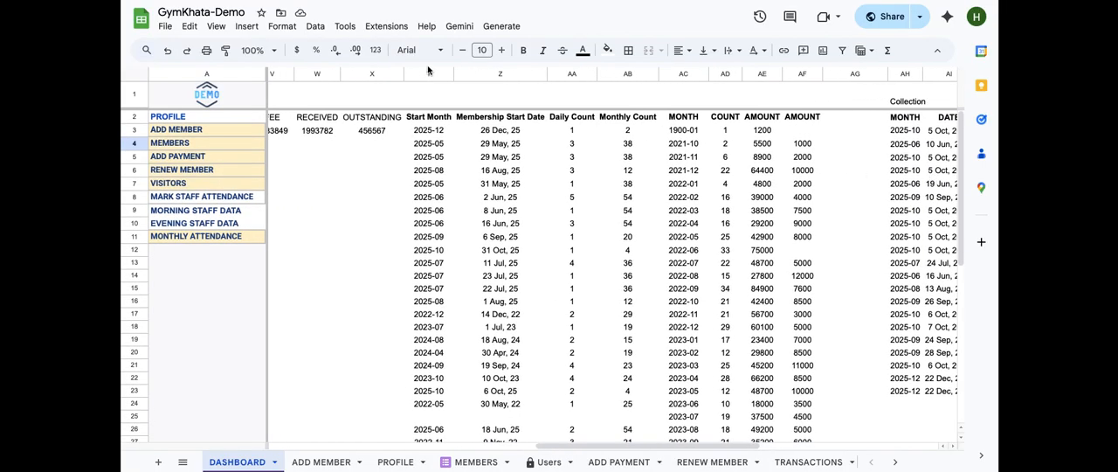
double_click(497, 117)
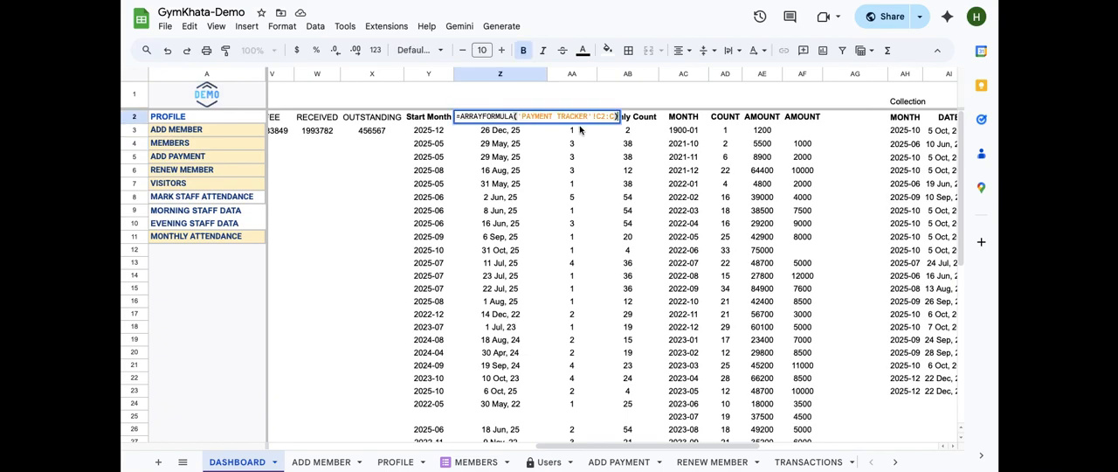
key("Return")
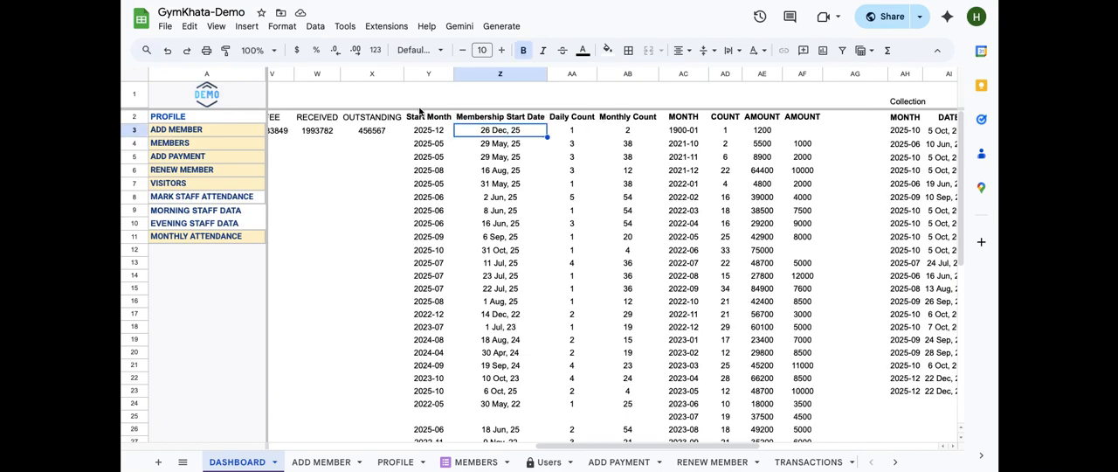
Open the Start Month formula in Y3 and examine its TEXT "YYYY-MM" conversion of Z3:Z before closing it
left_click(428, 118)
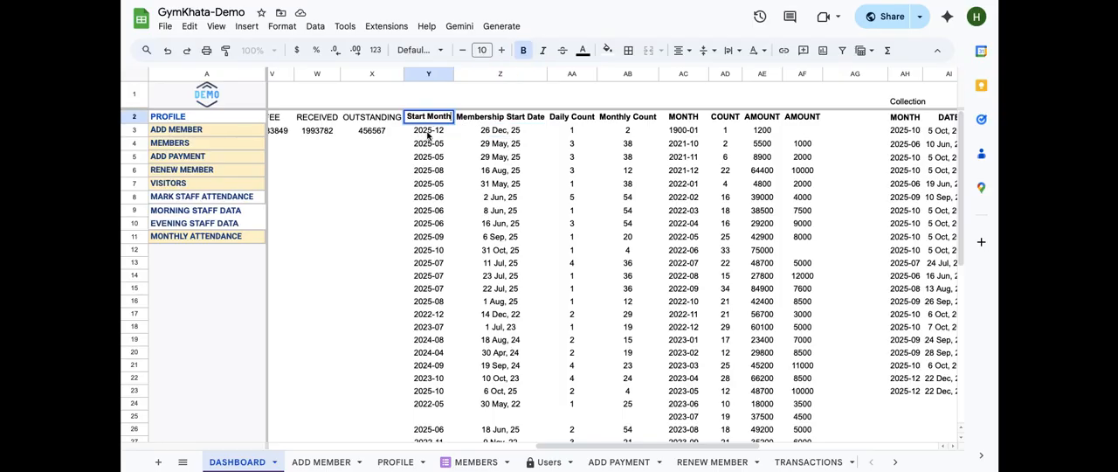
left_click(429, 132)
double_click(429, 130)
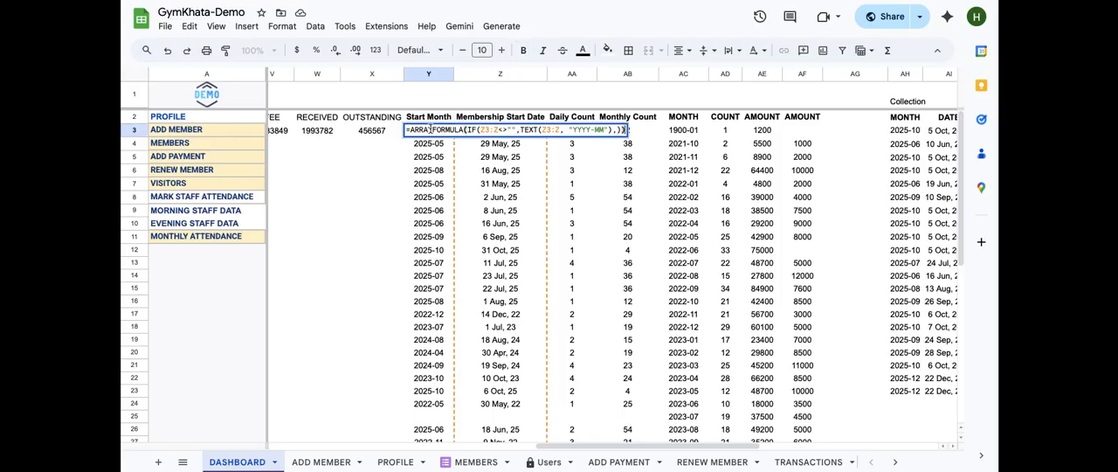
key("Return")
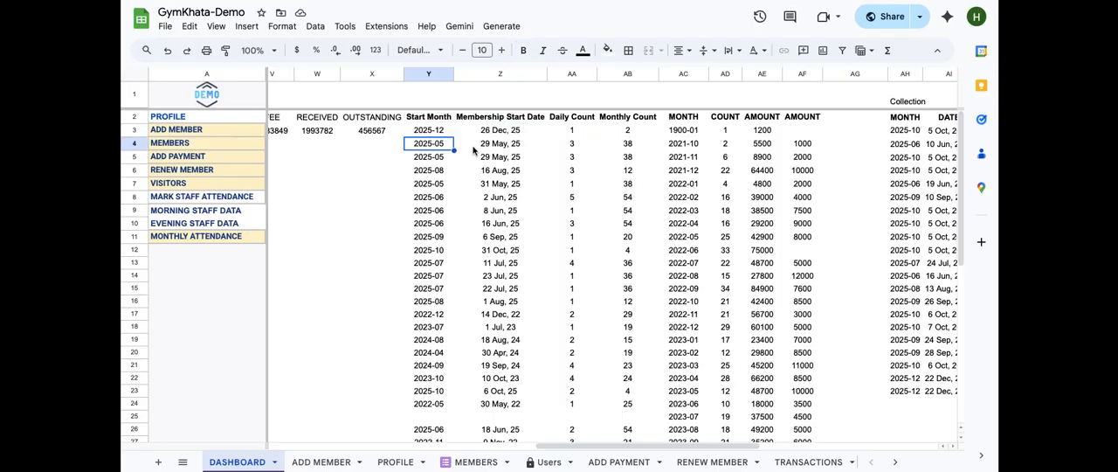
Open the Monthly Count formula in AB3 and examine its COUNTIF over Y3:Y before closing it
left_click(569, 131)
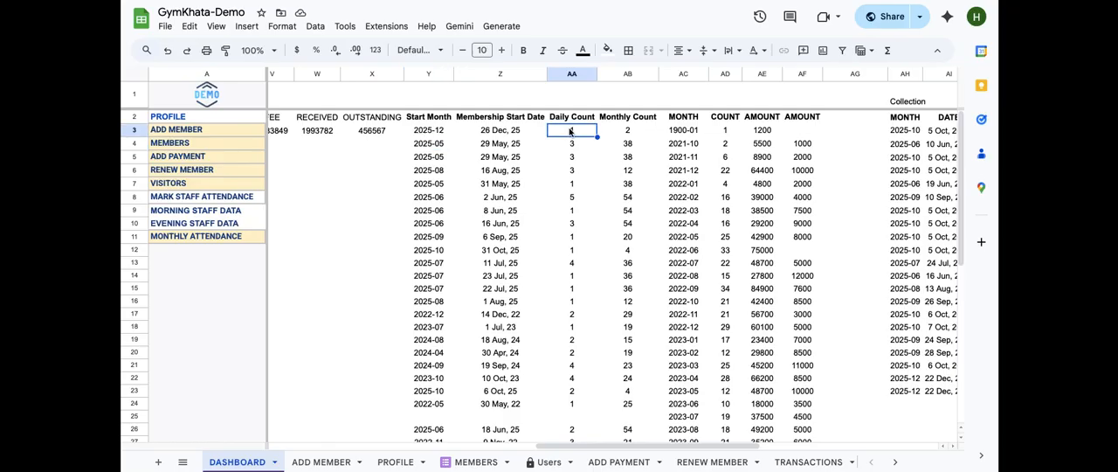
left_click(626, 129)
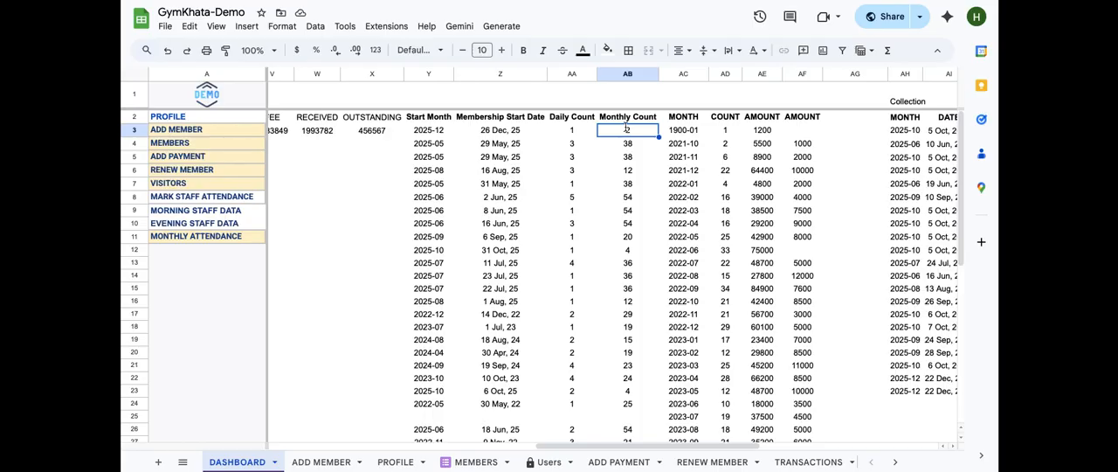
double_click(627, 129)
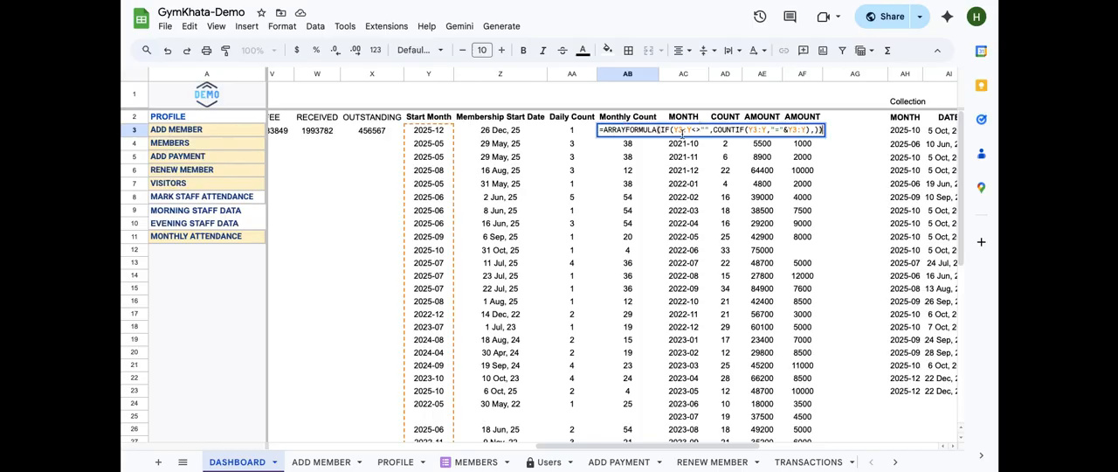
key("Return")
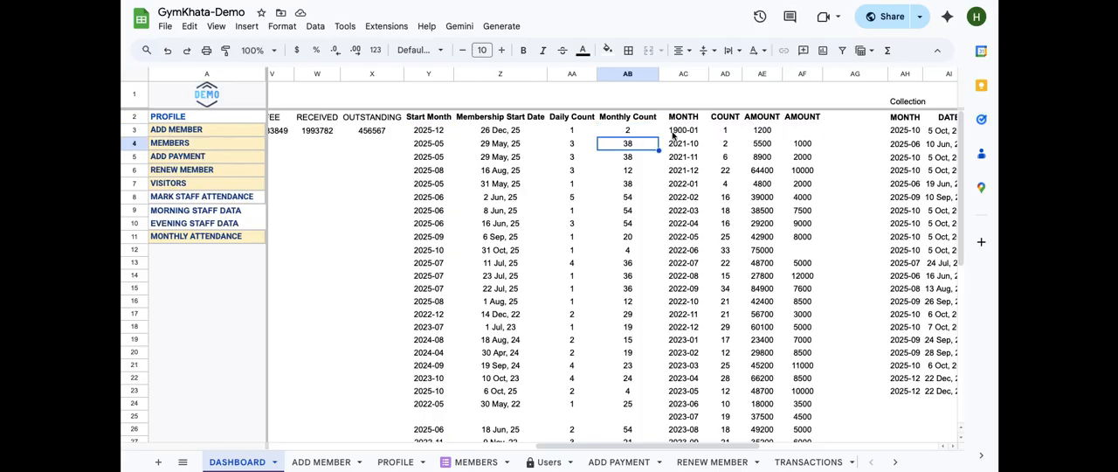
Open the MONTH formula in AC3 and the COUNT formula in AD3, examining their SORT UNIQUE and VLOOKUP parts
double_click(683, 129)
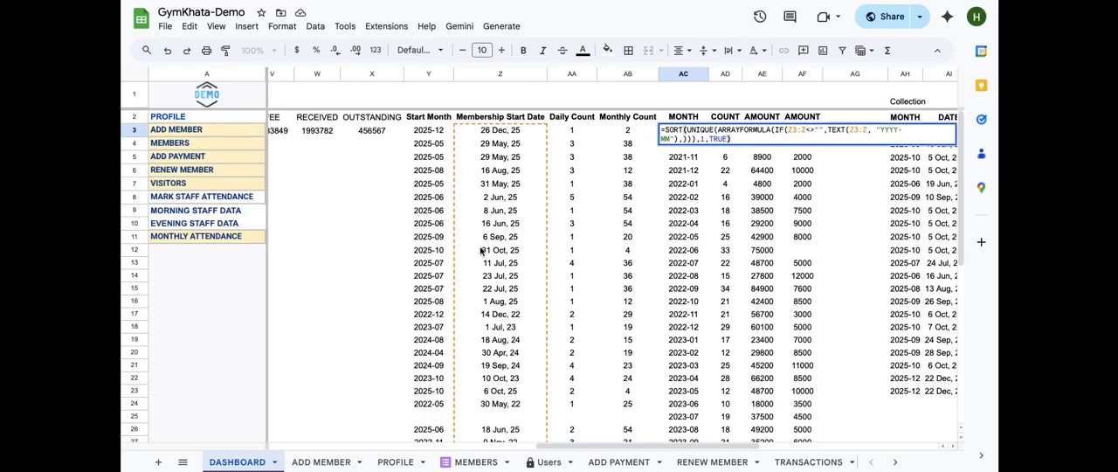
key("Return")
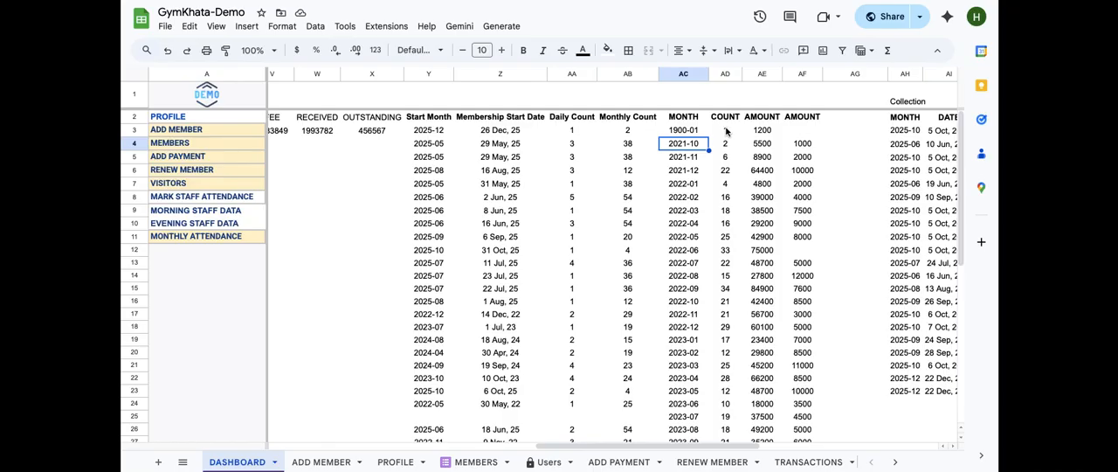
double_click(725, 129)
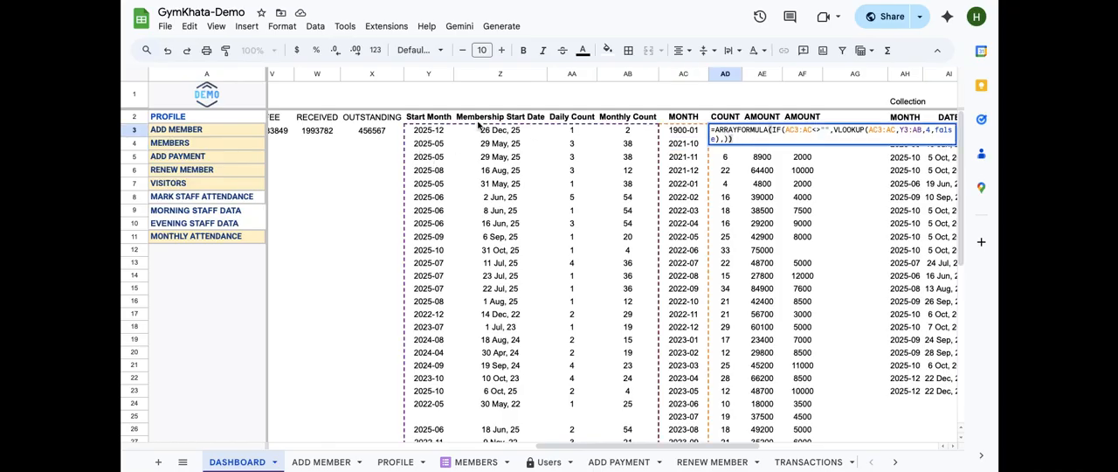
key("Return")
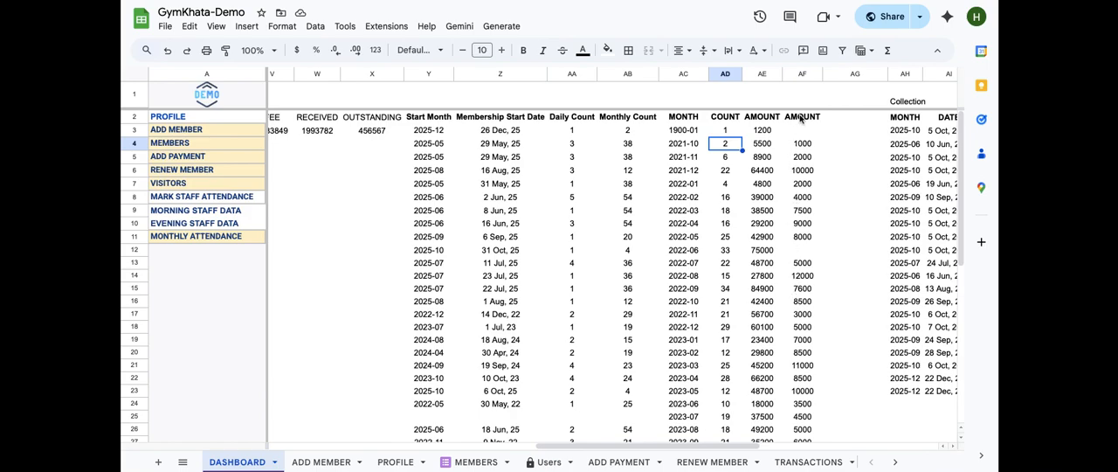
Open the AMOUNT formula in AF3 that pulls 'PAYMENT TRACKER'!L3:L and close it
left_click(800, 114)
left_click(804, 131)
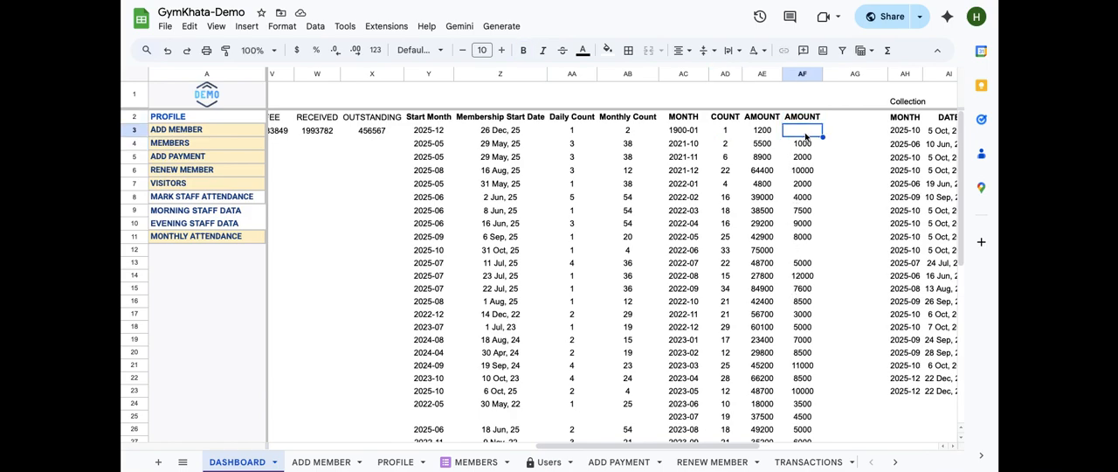
double_click(804, 132)
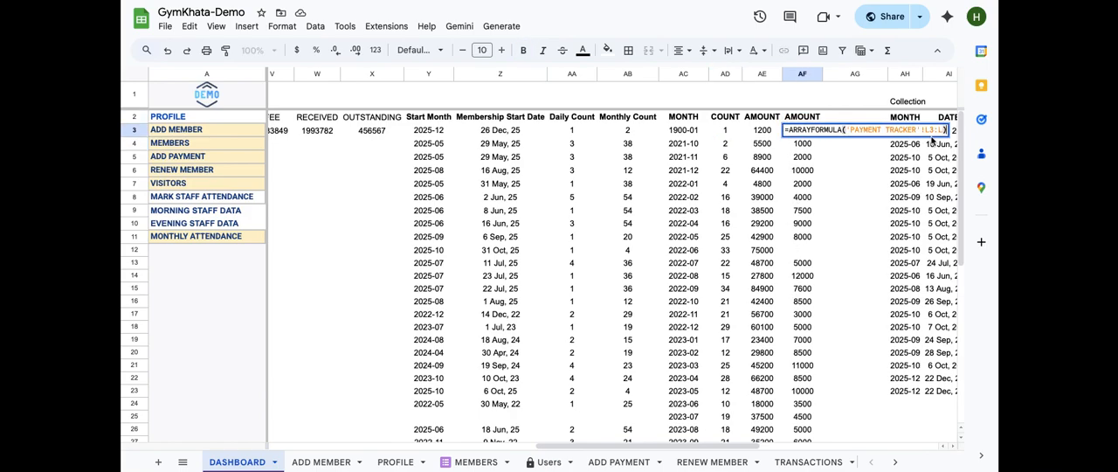
key("Return")
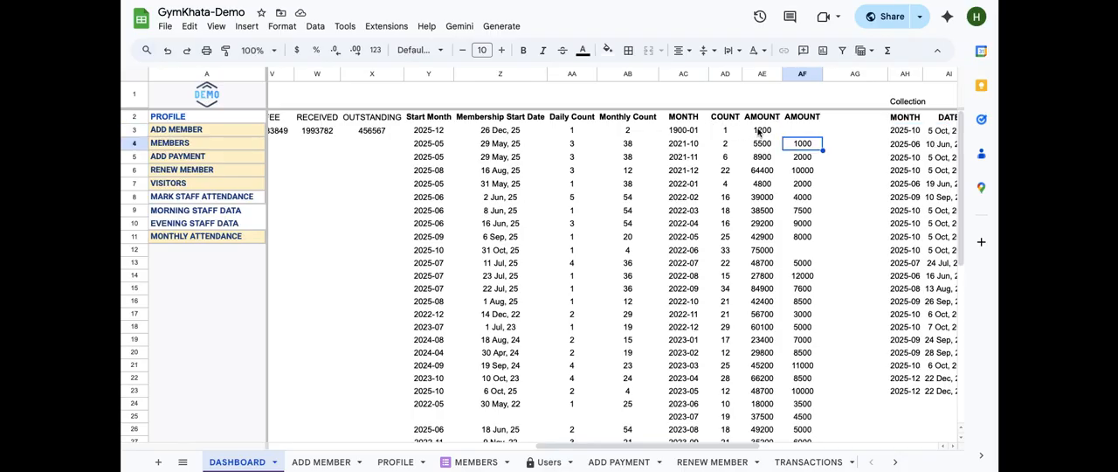
Open the AMOUNT formula in AE3 and examine its SUMIF over Y3:Y, AC3:AC and AF3:AF before closing it
left_click(758, 131)
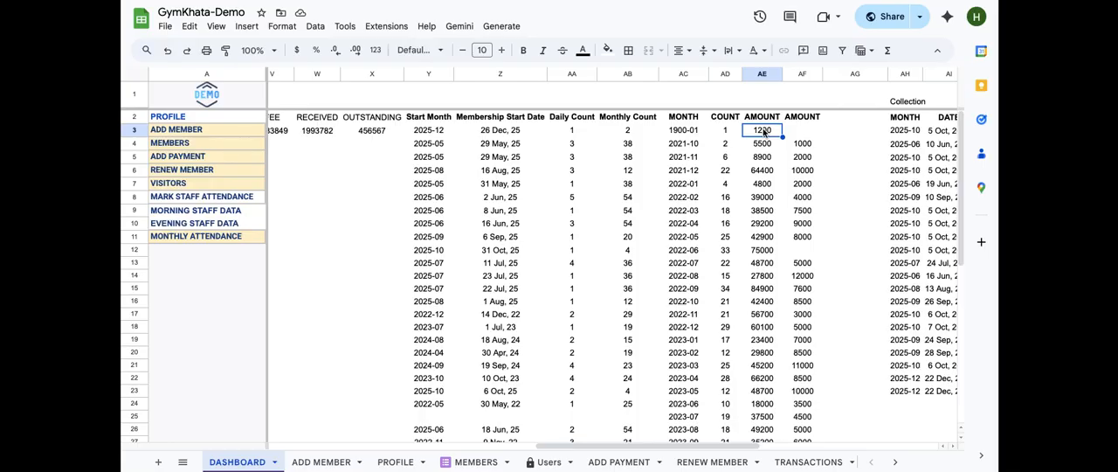
double_click(762, 130)
left_click_drag(763, 129, 737, 129)
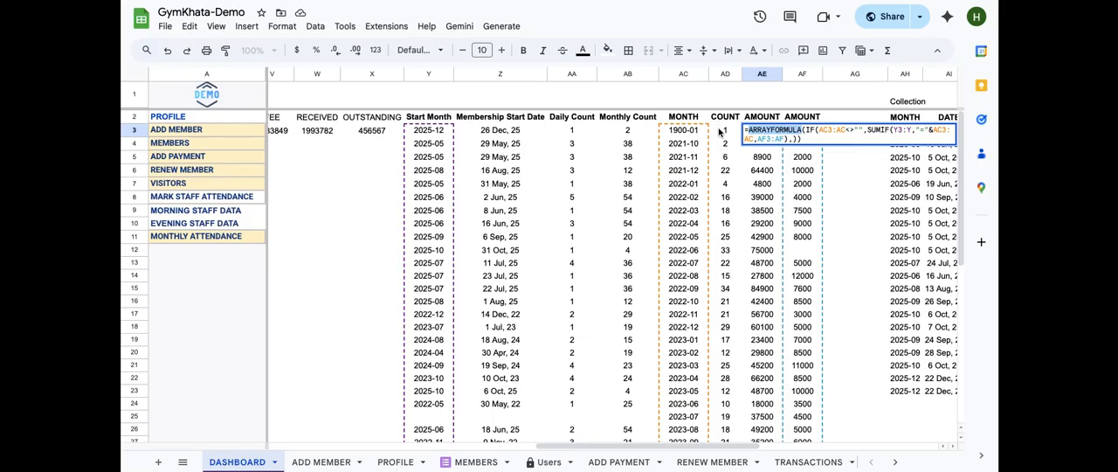
key("Return")
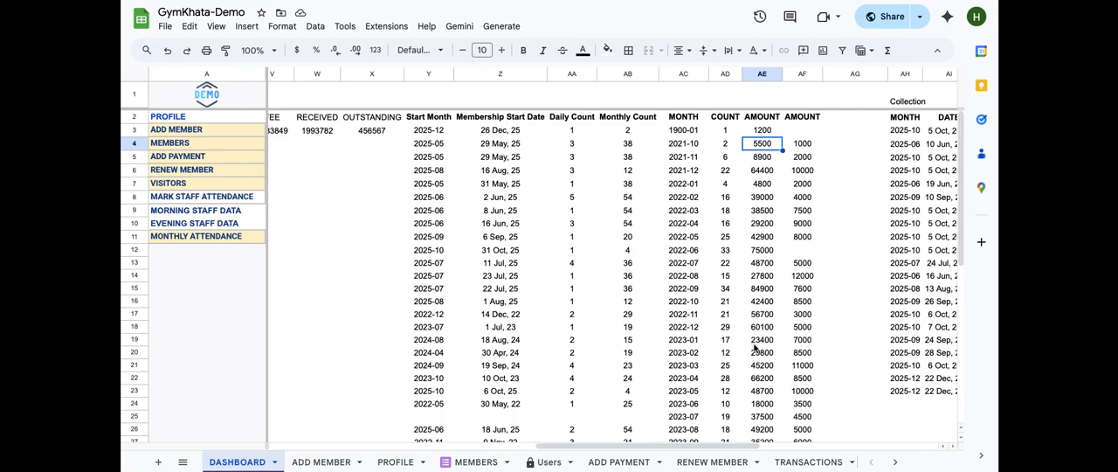
Open the AMOUNT formula in U2 and examine its ARRAYFORMULA of nested IFs choosing chart data by the dropdown before closing it
scroll(764, 308, "left", 1)
scroll(764, 307, "left", 15)
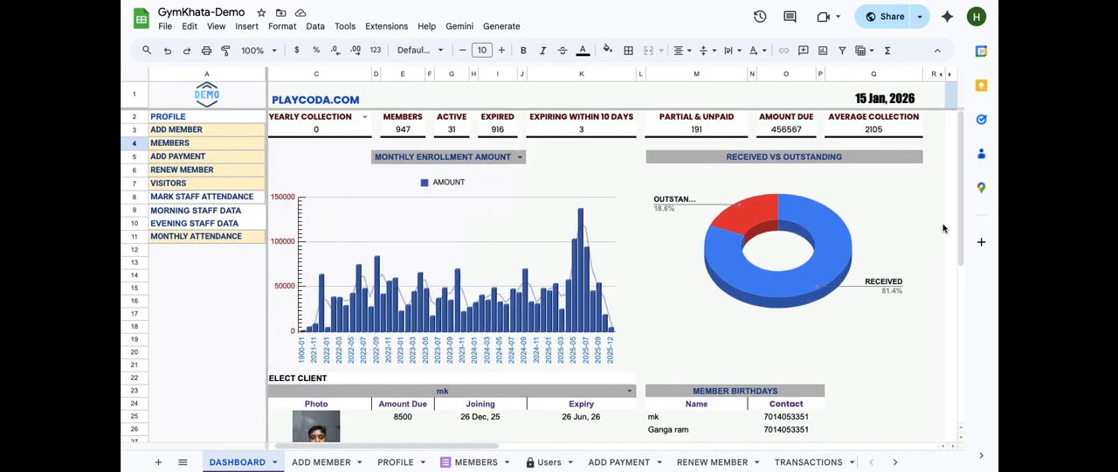
scroll(935, 225, "right", 12)
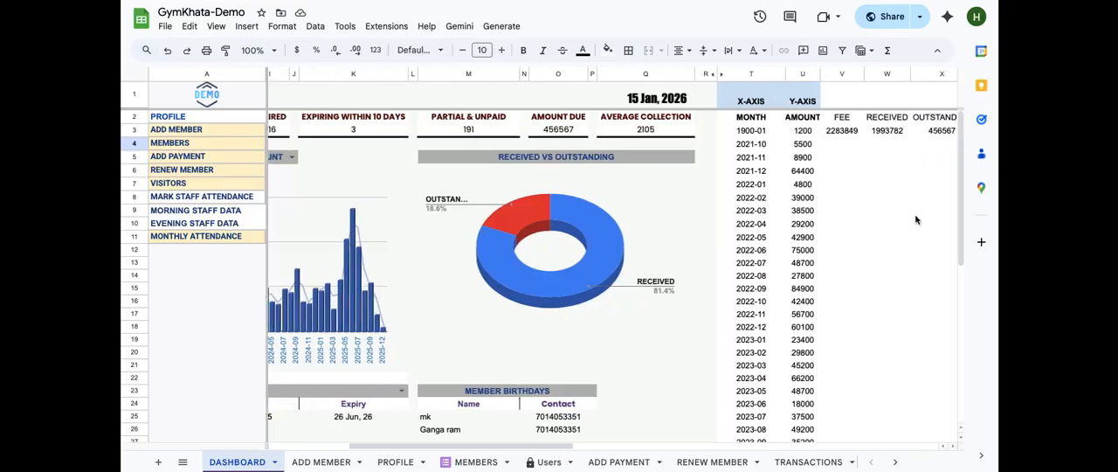
left_click(795, 121)
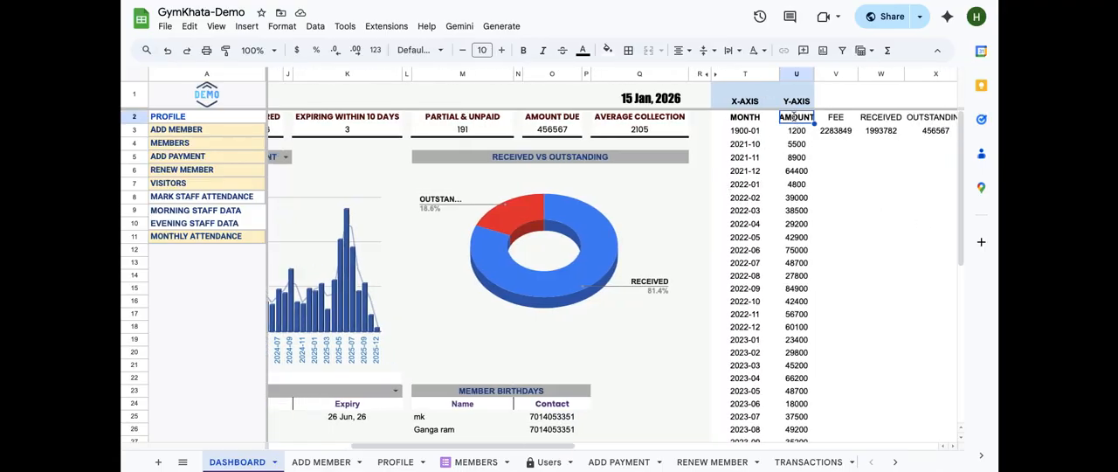
double_click(793, 117)
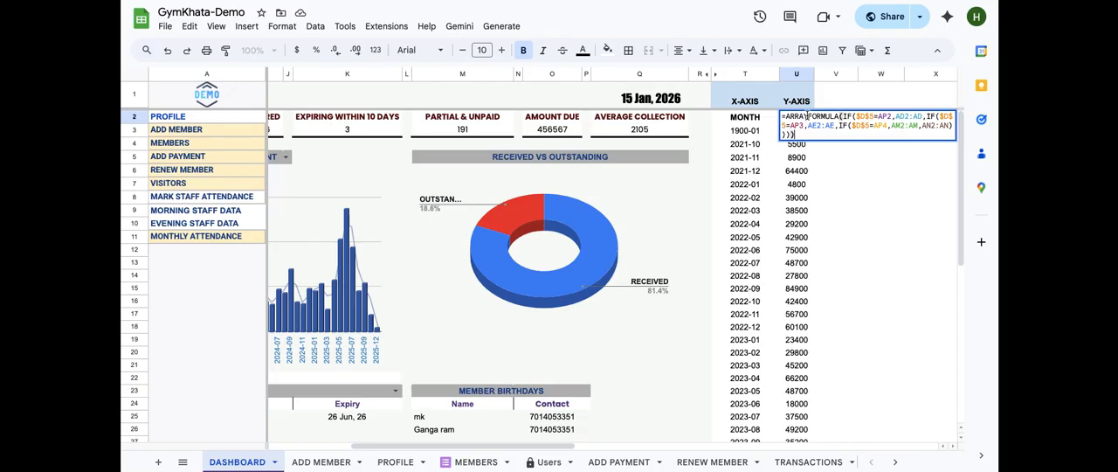
key("Return")
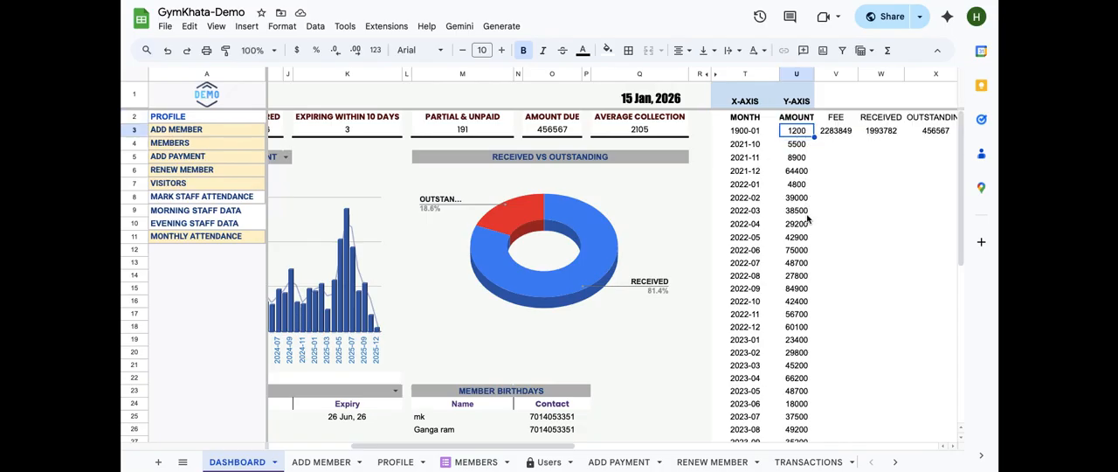
Switch the bar chart's dropdown to MONTHLY COLLECTION AMOUNT
scroll(406, 194, "left", 5)
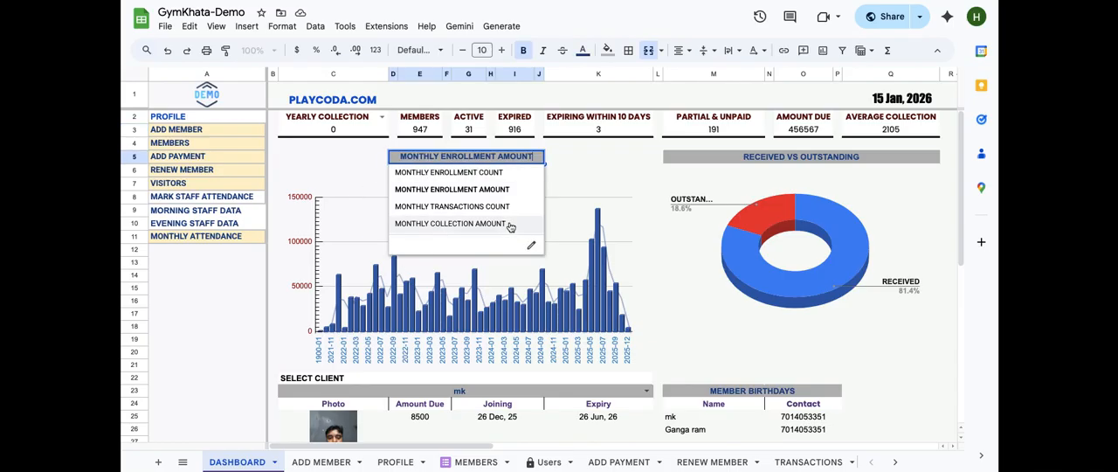
left_click(509, 224)
left_click(599, 212)
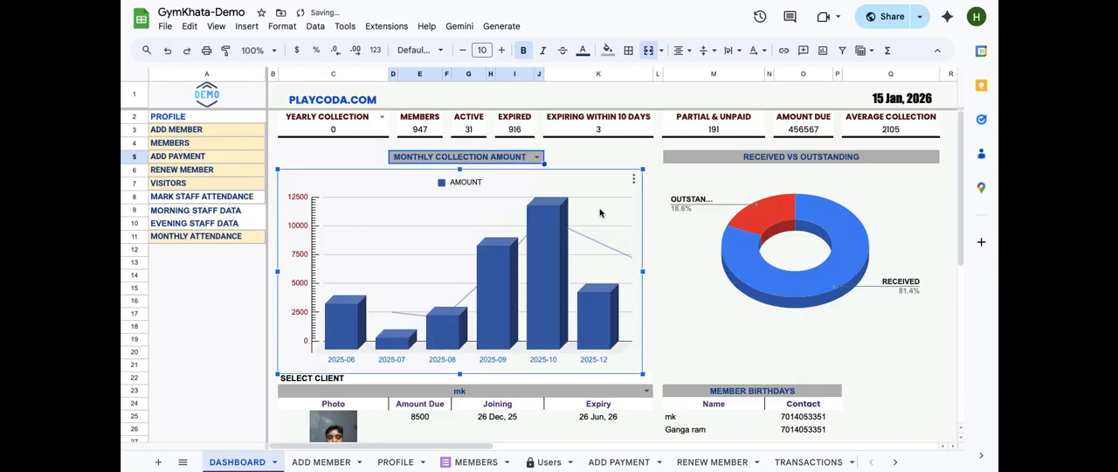
Open the chart editor for the collection bar chart and examine its T2:U1327 data range, MONTH axis and AMOUNT series before closing it
left_click(634, 179)
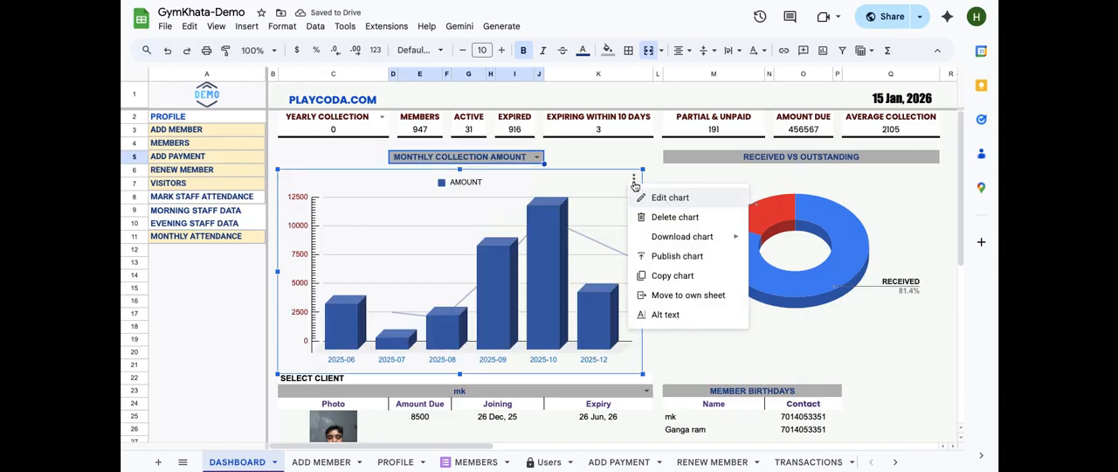
left_click(661, 198)
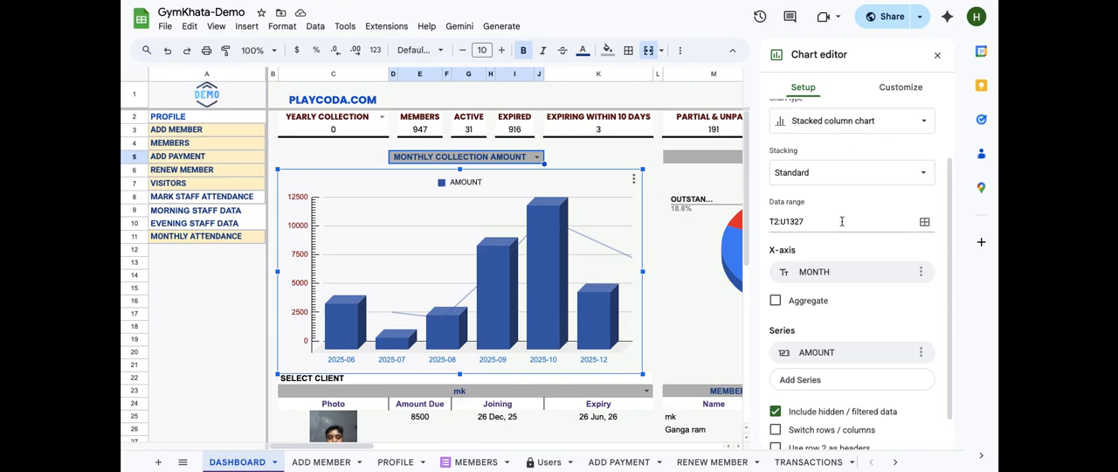
scroll(841, 221, "down", 1)
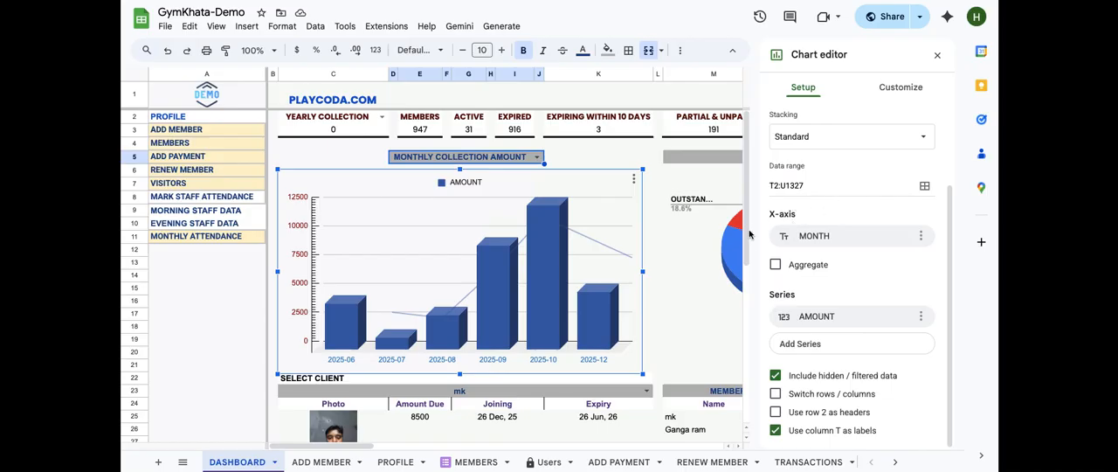
scroll(707, 238, "right", 5)
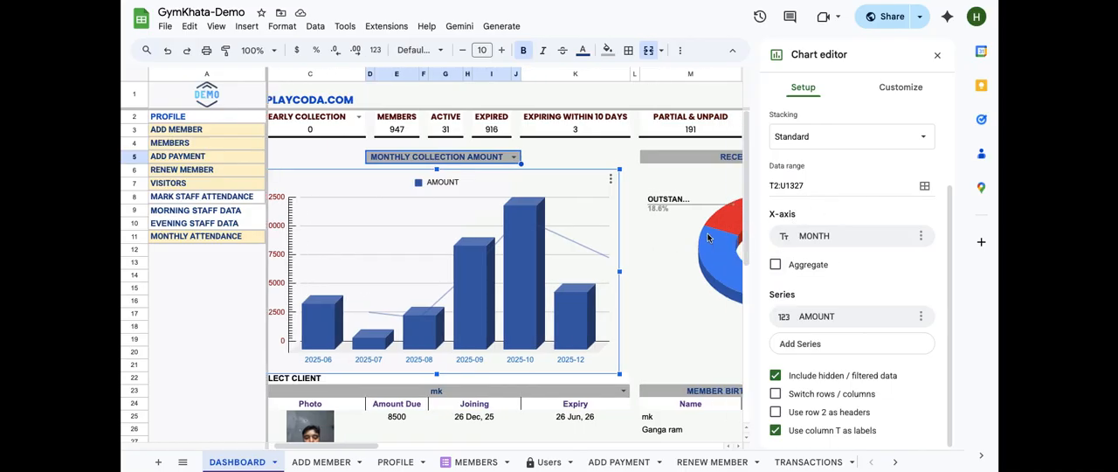
scroll(708, 237, "right", 1)
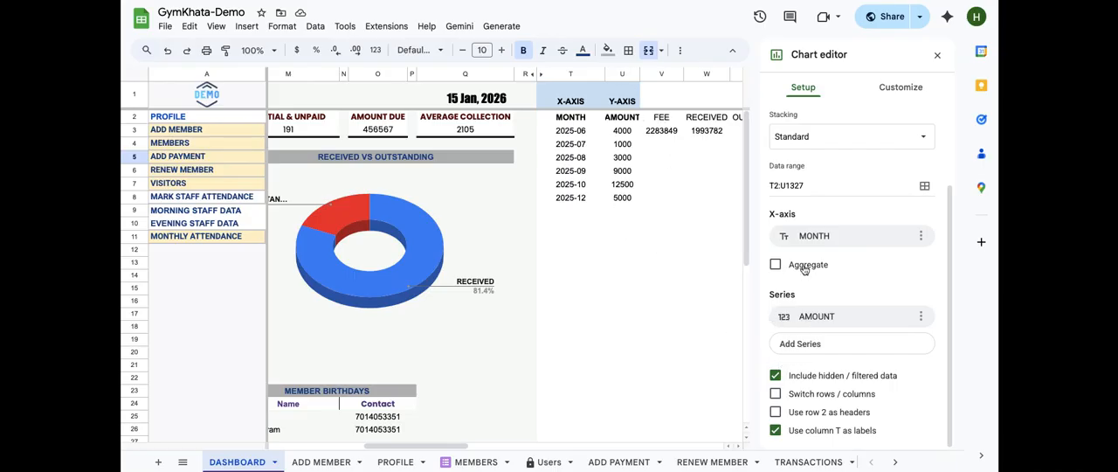
scroll(538, 220, "left", 2)
scroll(537, 221, "left", 9)
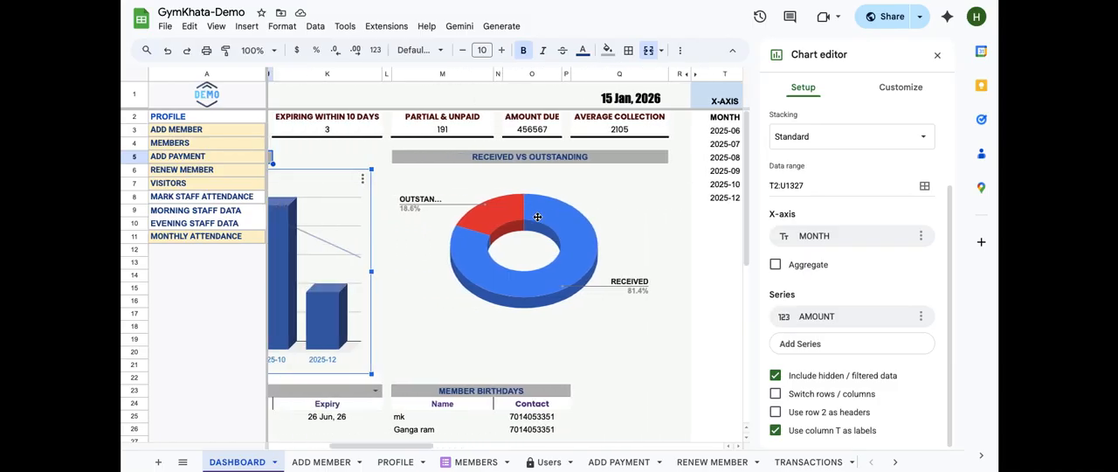
left_click(938, 56)
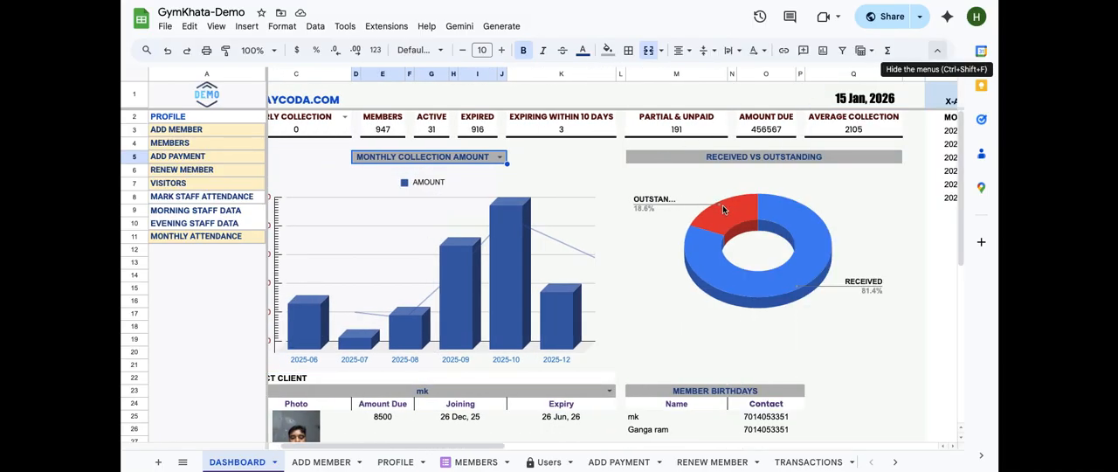
Open the chart editor for the Received vs Outstanding pie chart and examine its W2:X3 data range, label and value before closing it
left_click(700, 226)
scroll(700, 226, "right", 3)
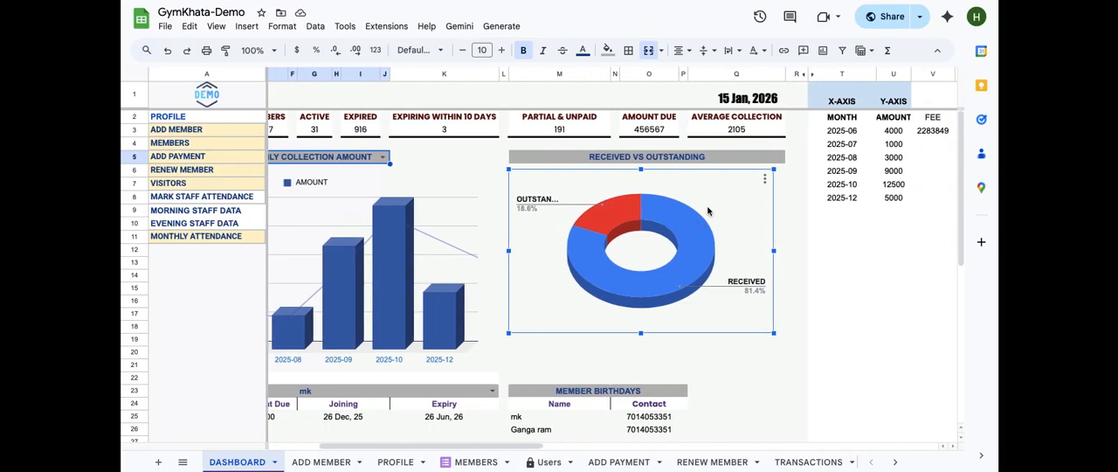
left_click(765, 179)
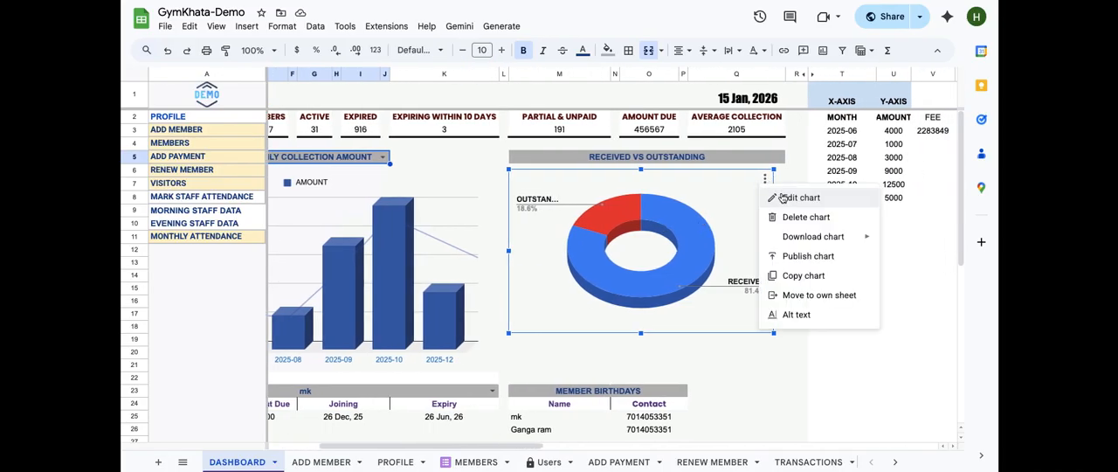
left_click(782, 197)
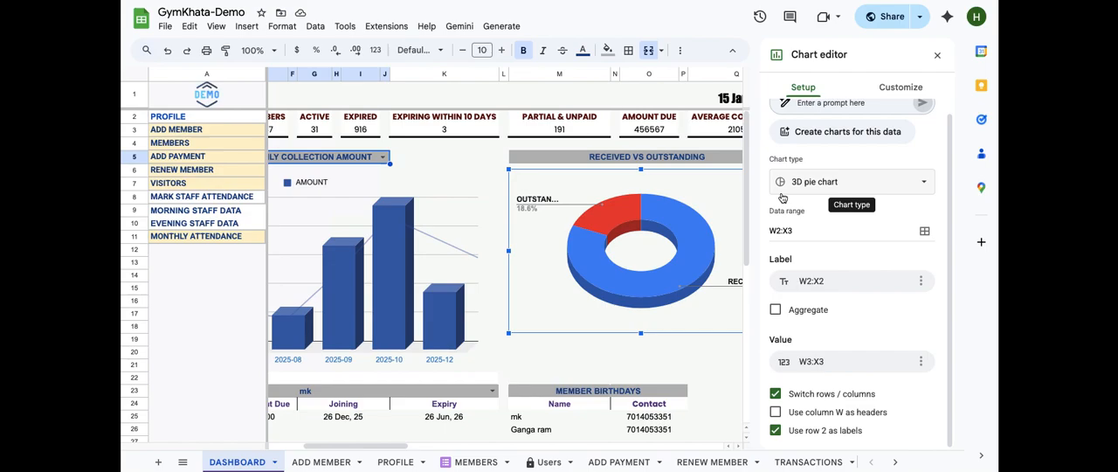
scroll(800, 230, "up", 1)
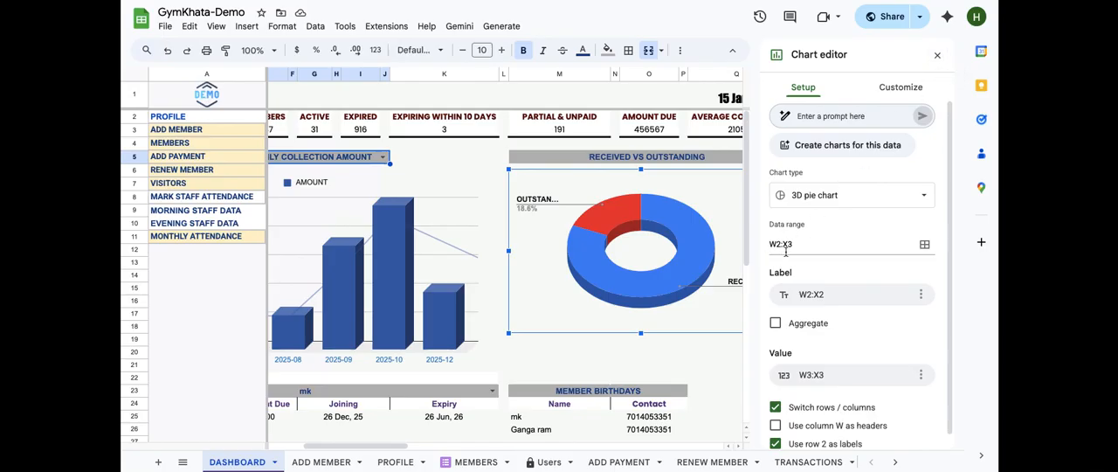
scroll(722, 262, "right", 5)
scroll(721, 262, "right", 3)
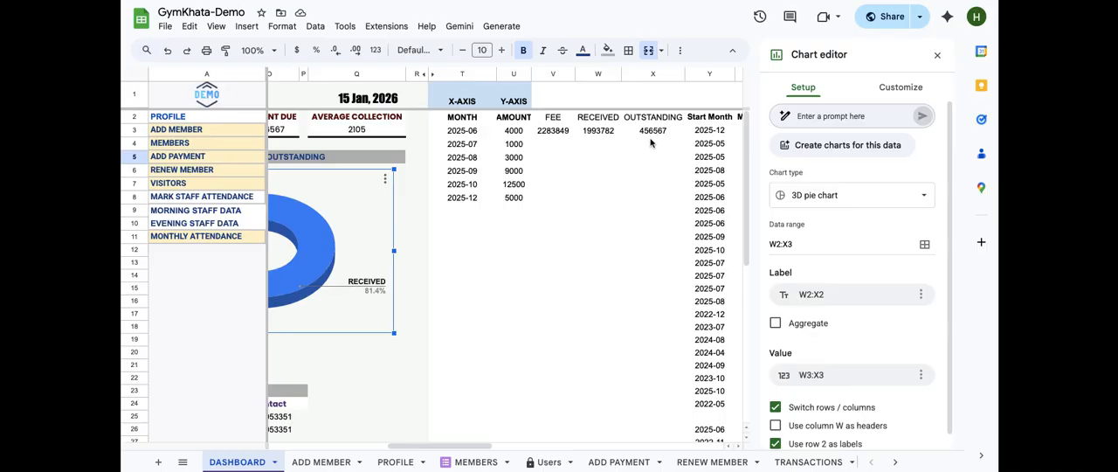
scroll(651, 178, "left", 2)
scroll(651, 178, "left", 10)
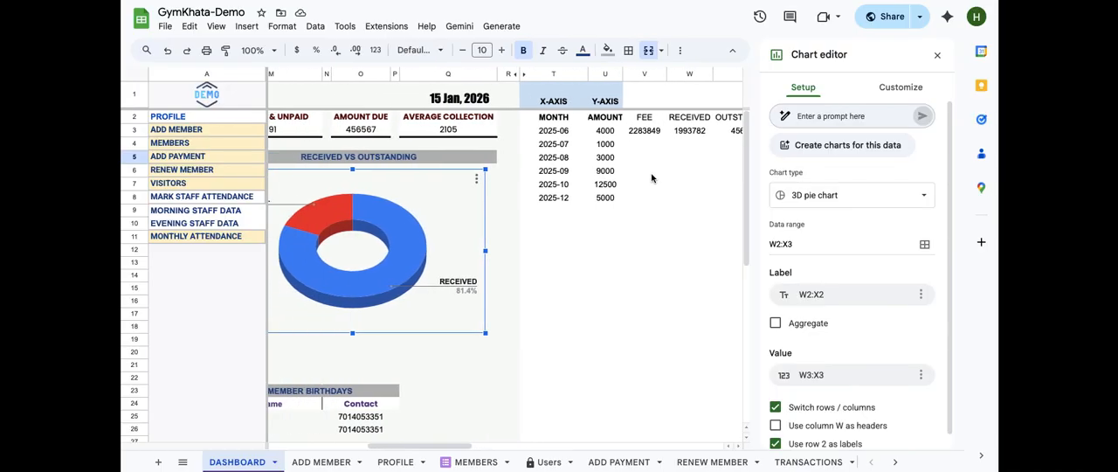
scroll(539, 249, "left", 1)
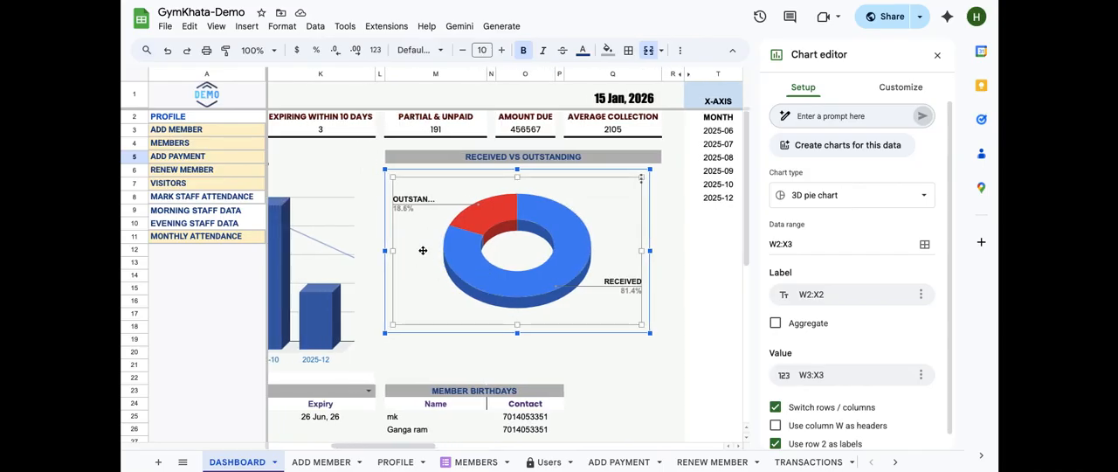
left_click(937, 59)
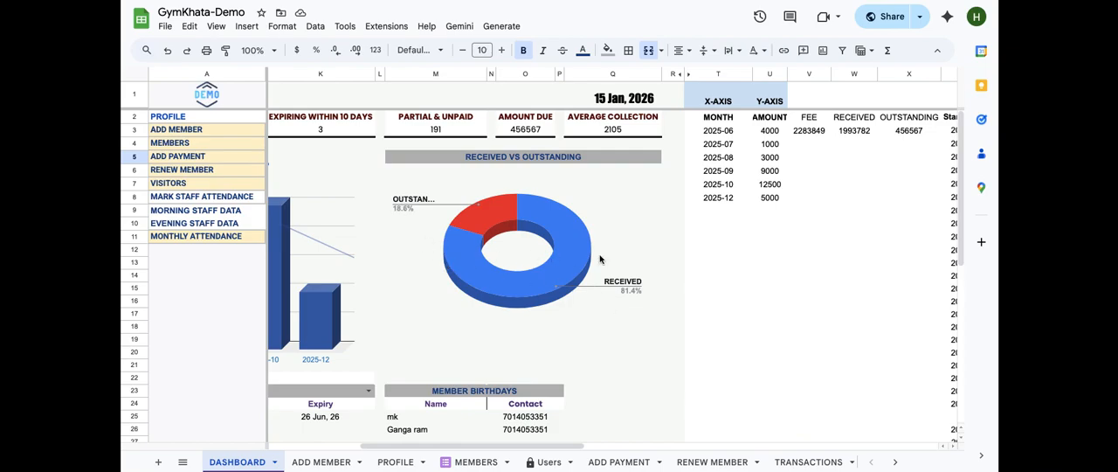
Open the RECEIVED formula in W3 that pulls from 'PAYMENT TRACKER' and close it
scroll(731, 280, "left", 5)
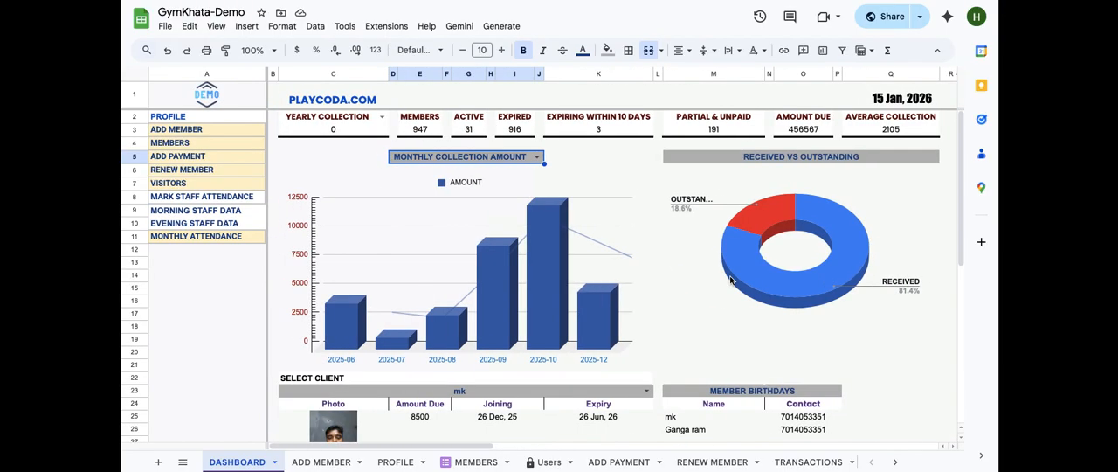
scroll(731, 279, "down", 5)
scroll(730, 280, "up", 2)
scroll(730, 280, "up", 1)
scroll(731, 279, "up", 5)
scroll(730, 280, "right", 5)
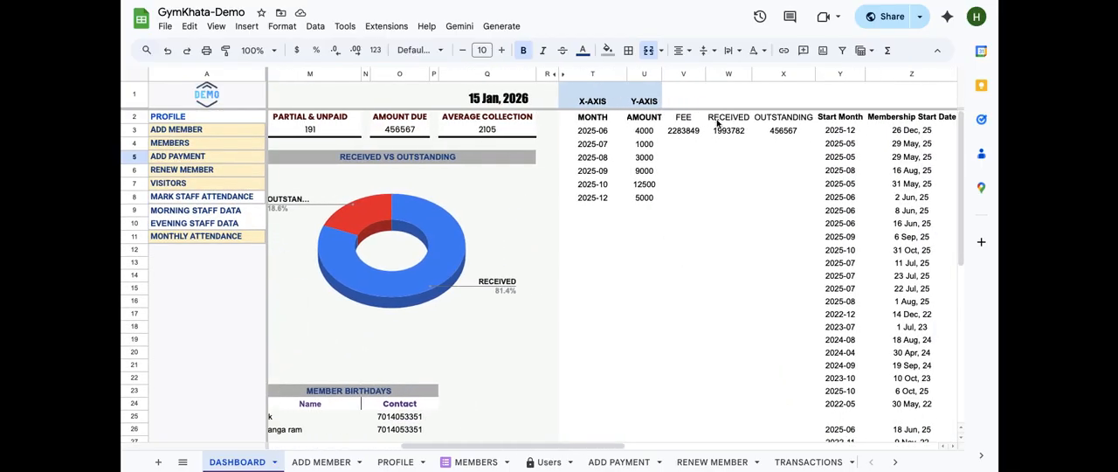
left_click(717, 123)
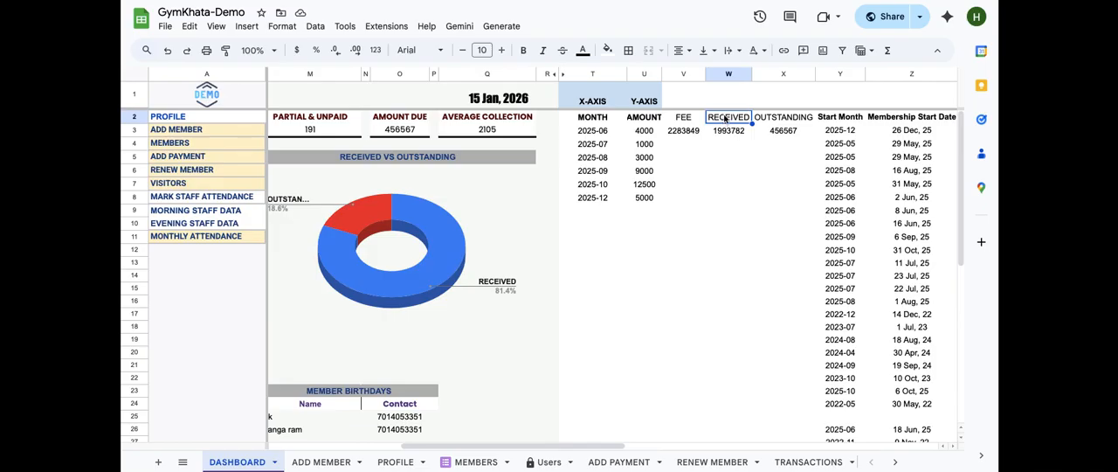
double_click(725, 117)
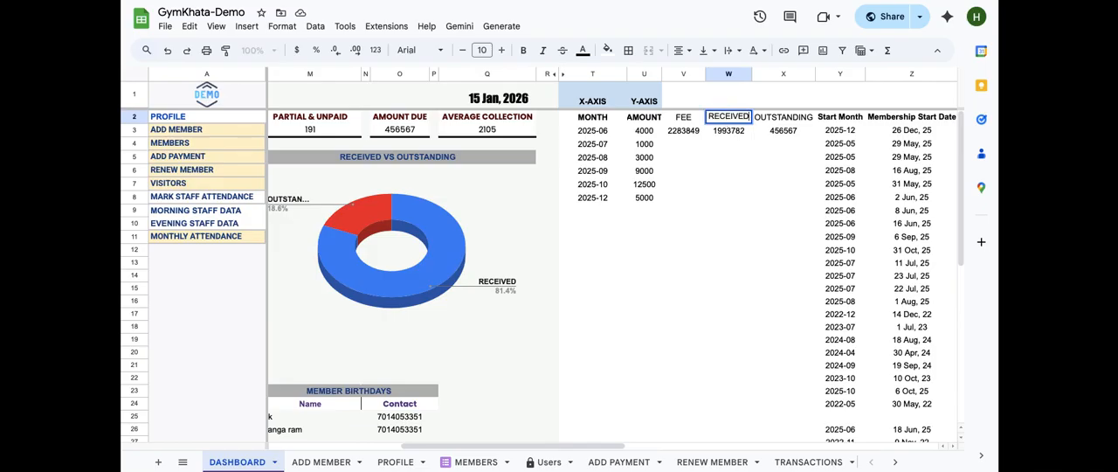
left_click(728, 130)
double_click(726, 131)
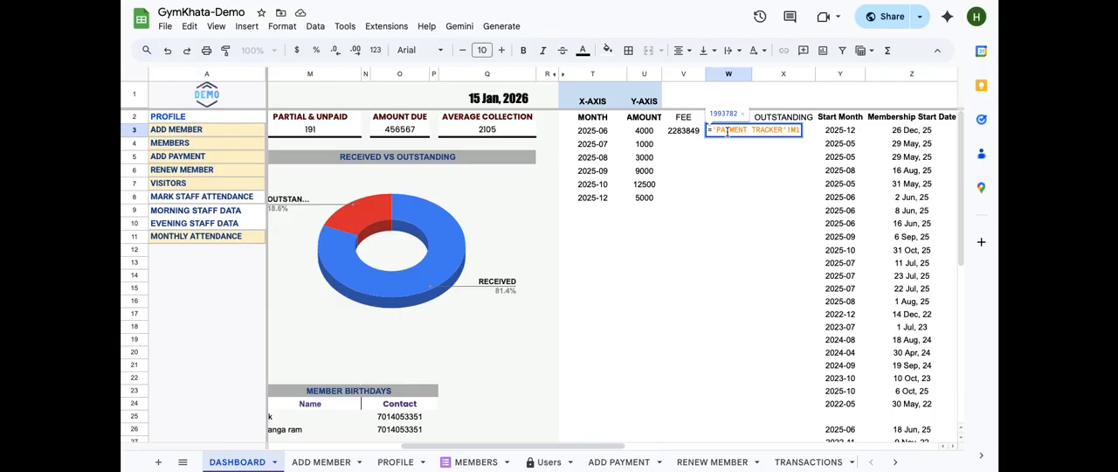
key("Return")
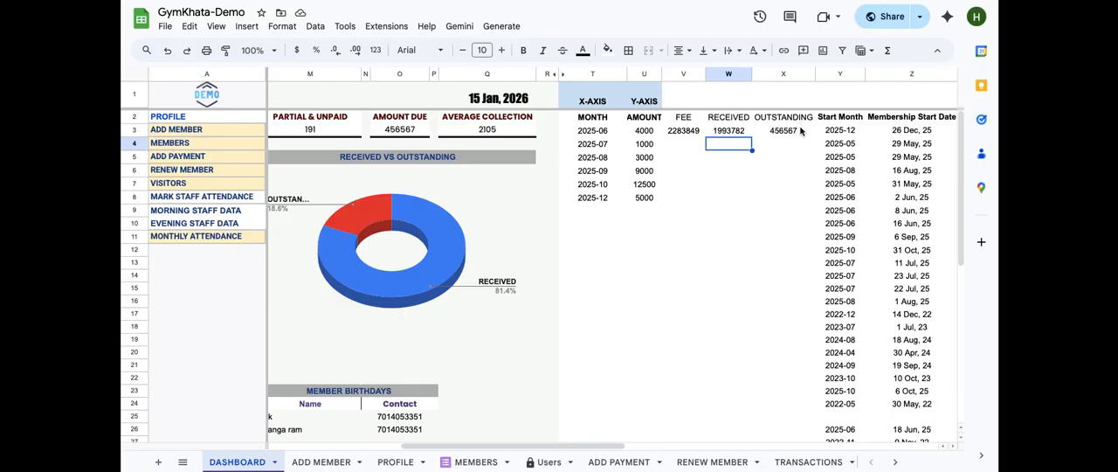
Open the OUTSTANDING formula in X3 that pulls from 'PAYMENT TRACKER' and close it
left_click(799, 130)
double_click(800, 130)
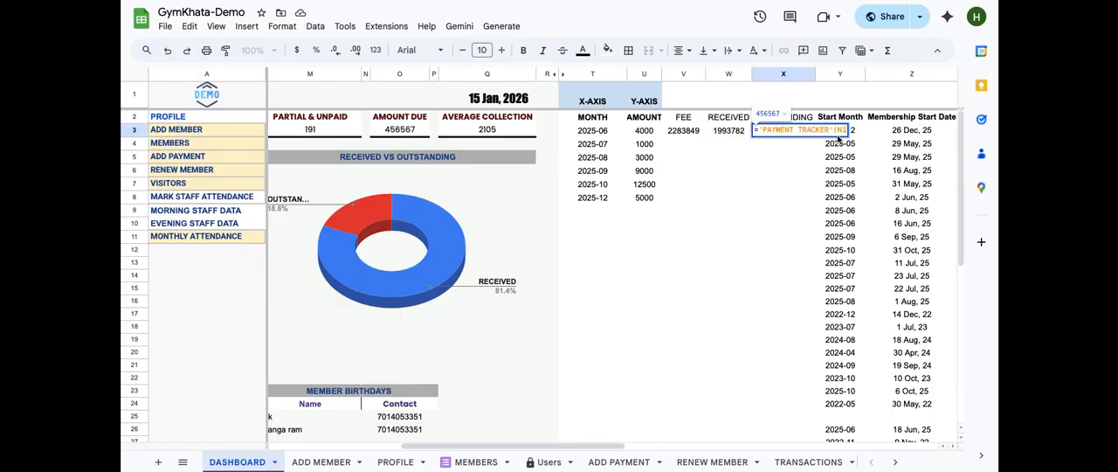
key("Return")
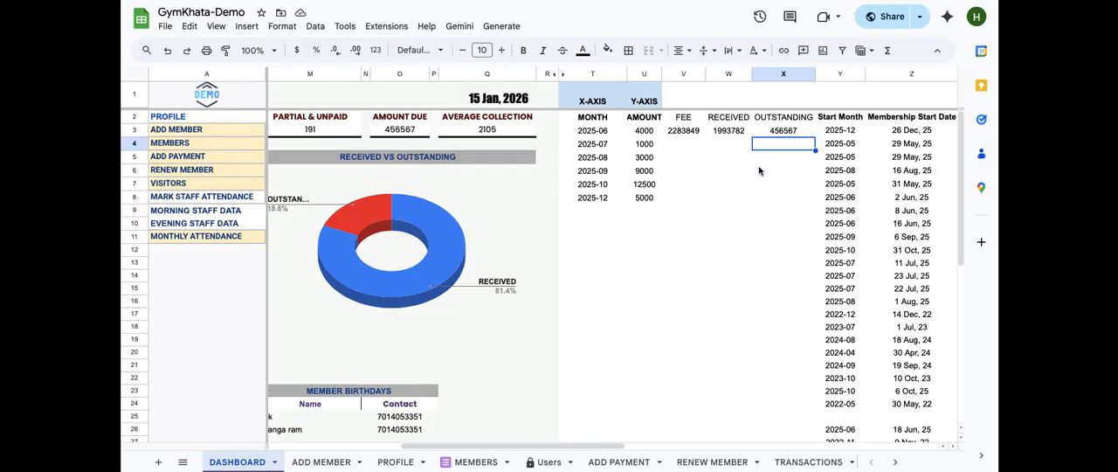
Open the Member Birthdays formula in M25 and examine its IFERROR QUERY FILTER matching today's month and day in 'PAYMENT TRACKER'
scroll(642, 268, "left", 10)
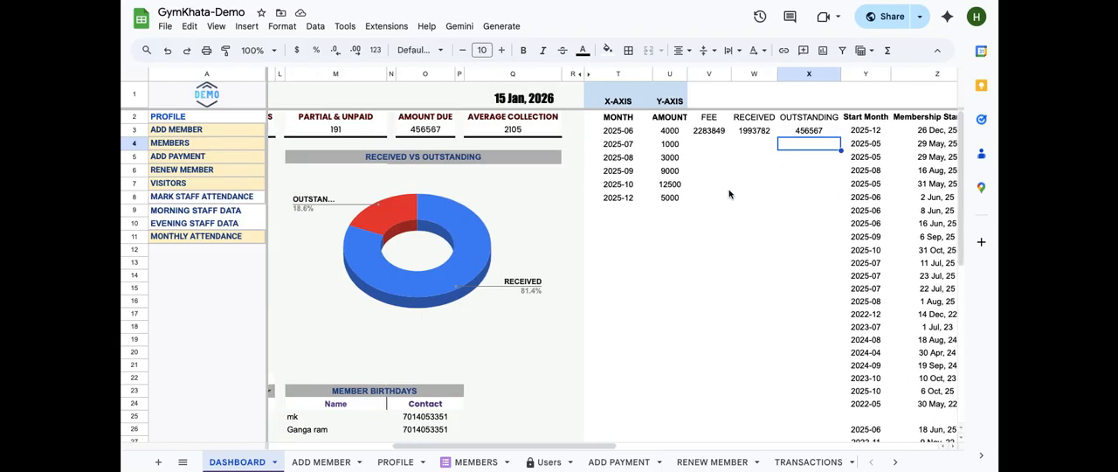
scroll(601, 298, "down", 5)
scroll(601, 298, "up", 2)
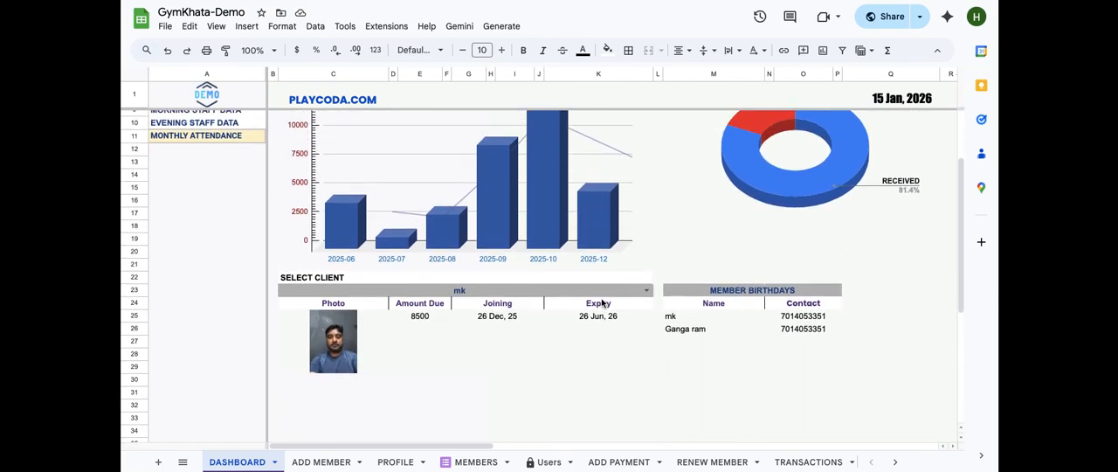
left_click(695, 296)
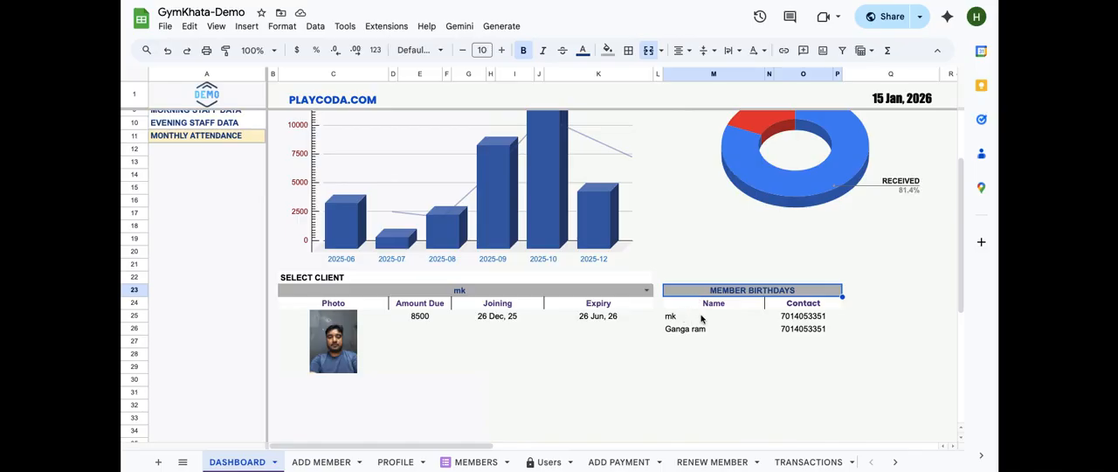
left_click(701, 318)
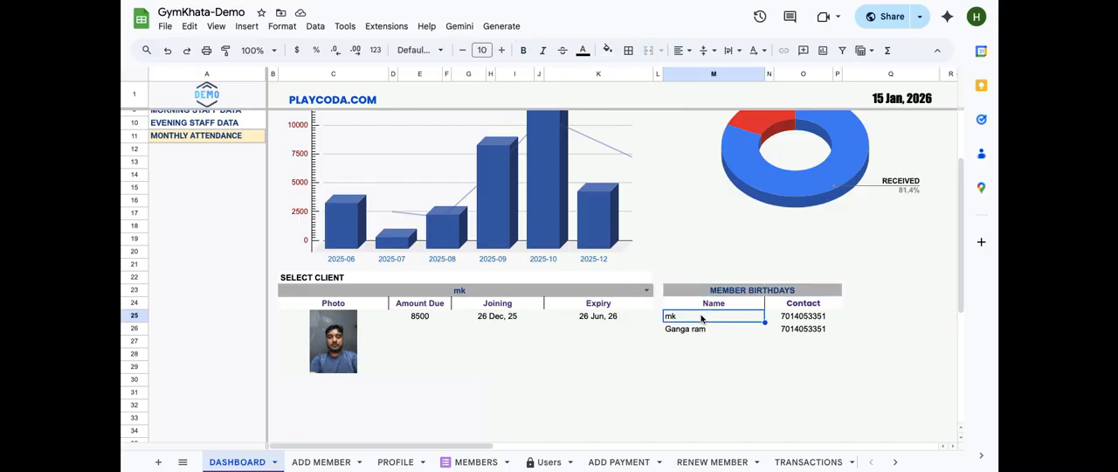
double_click(701, 318)
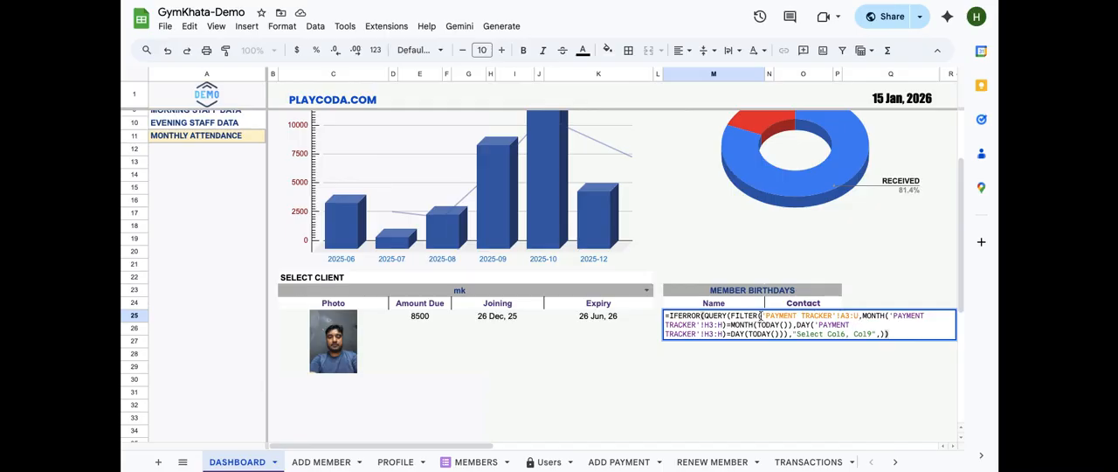
Step through the birthday formula's FILTER range, MONTH and DAY conditions and its "Select Col6, Col9" clause, then commit it unchanged
left_click(730, 316)
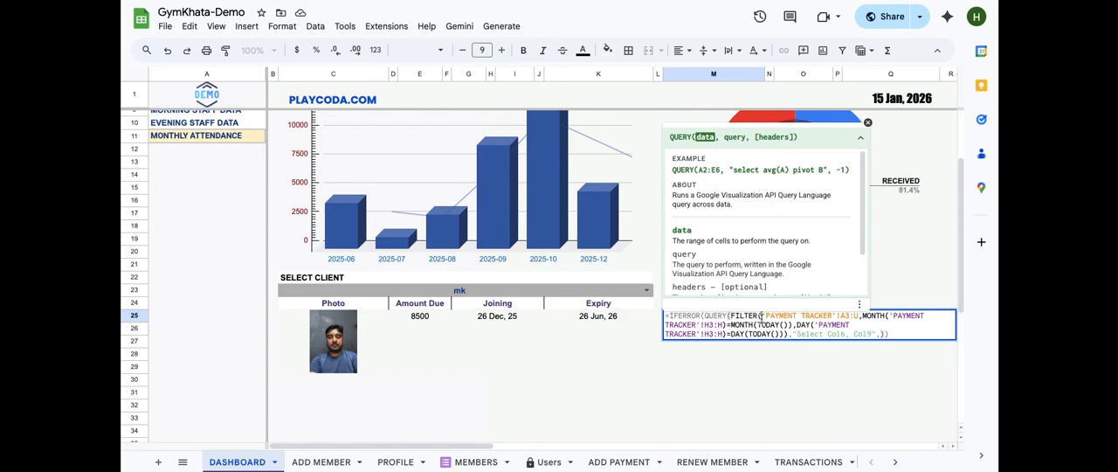
left_click(761, 317)
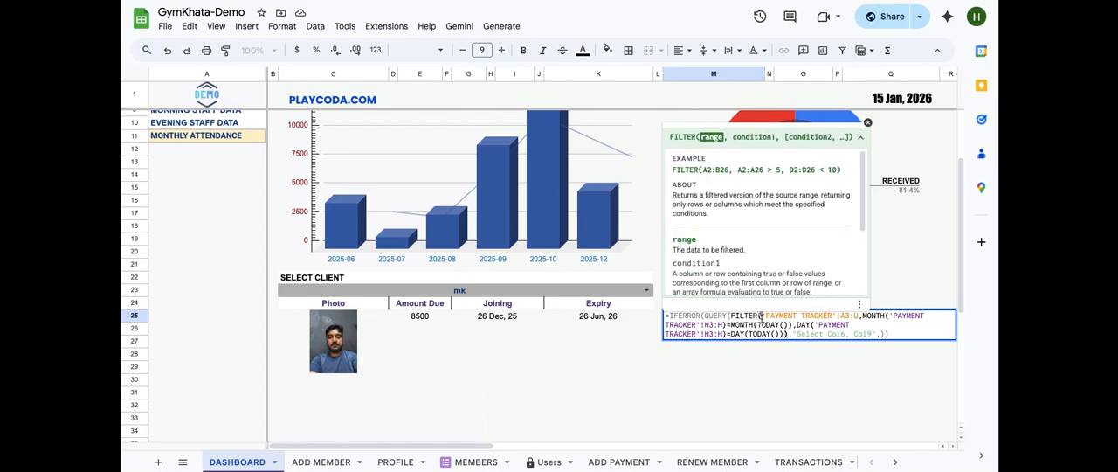
left_click(861, 321)
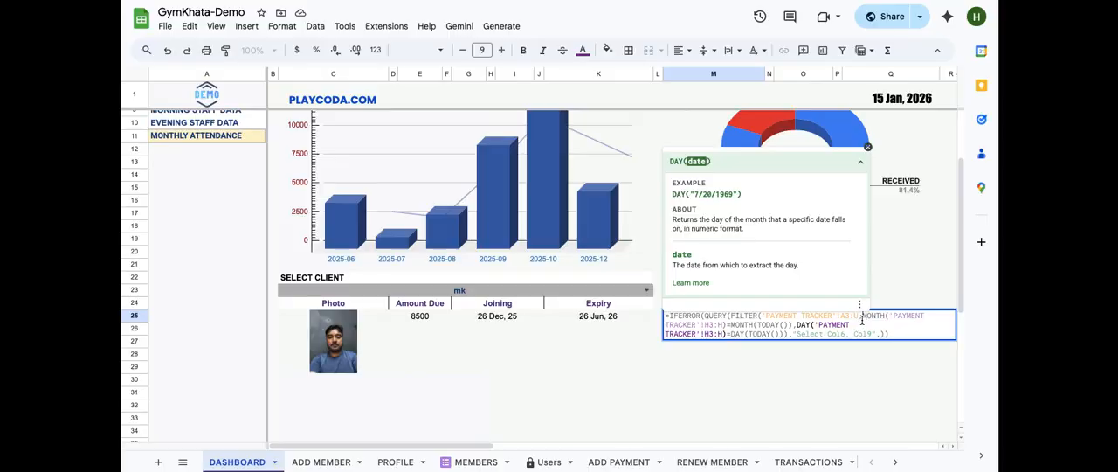
left_click(862, 318)
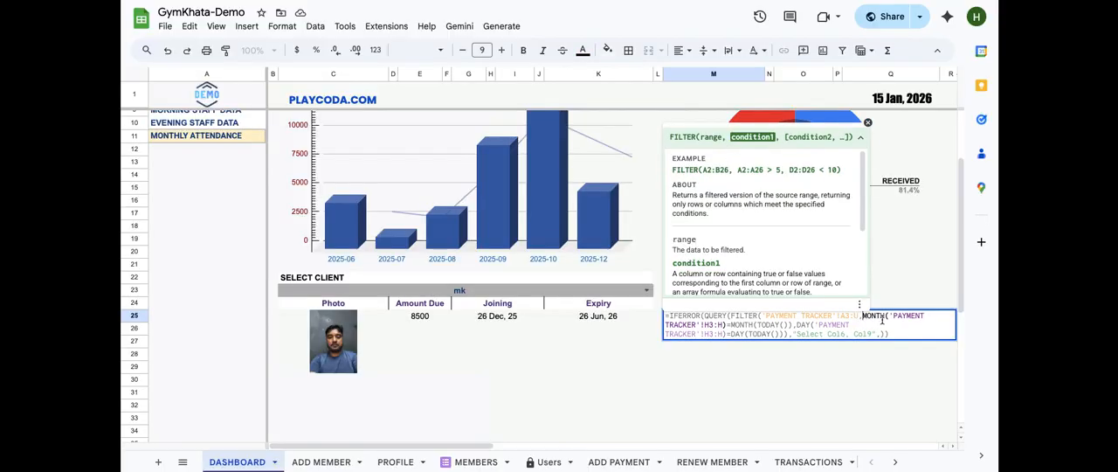
left_click(882, 319)
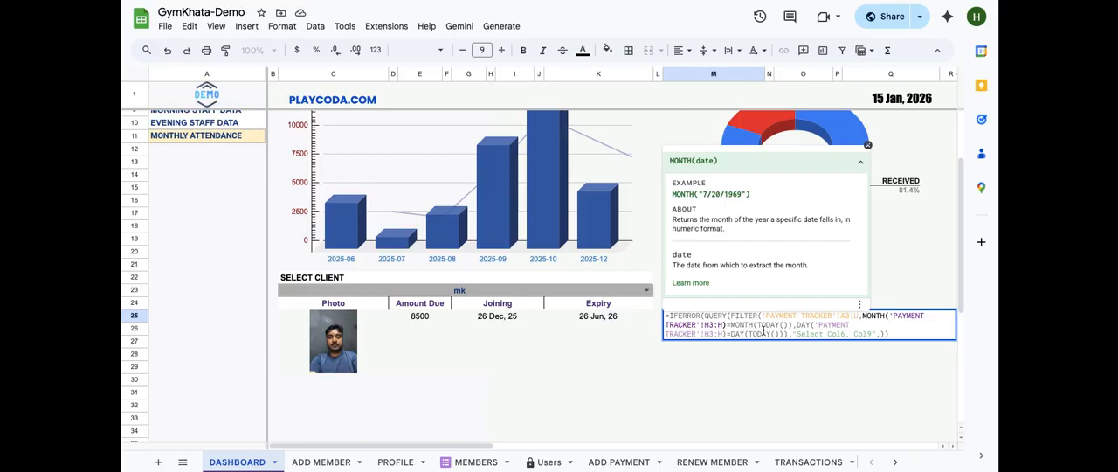
left_click(718, 325)
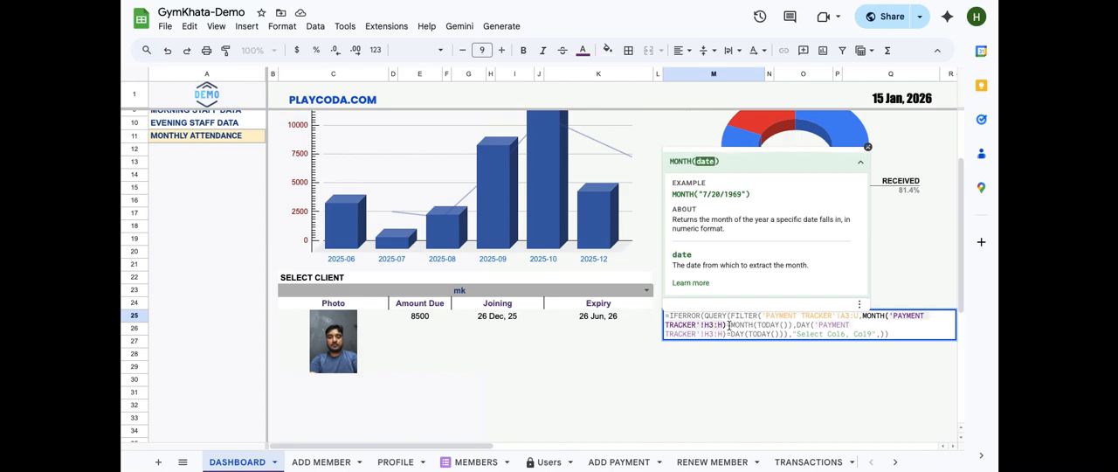
left_click(754, 325)
key("BackSpace")
left_click(730, 325)
type("(")
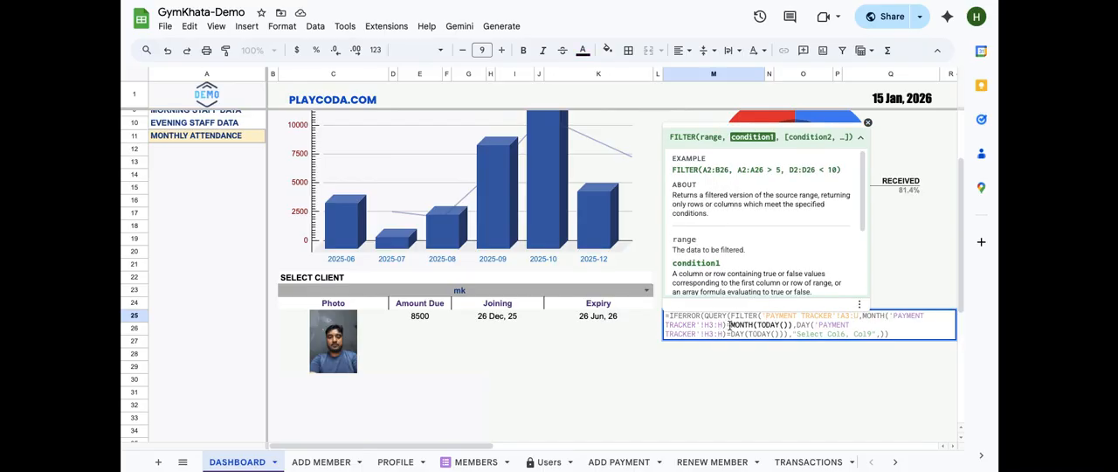
key("Left")
key("Left")
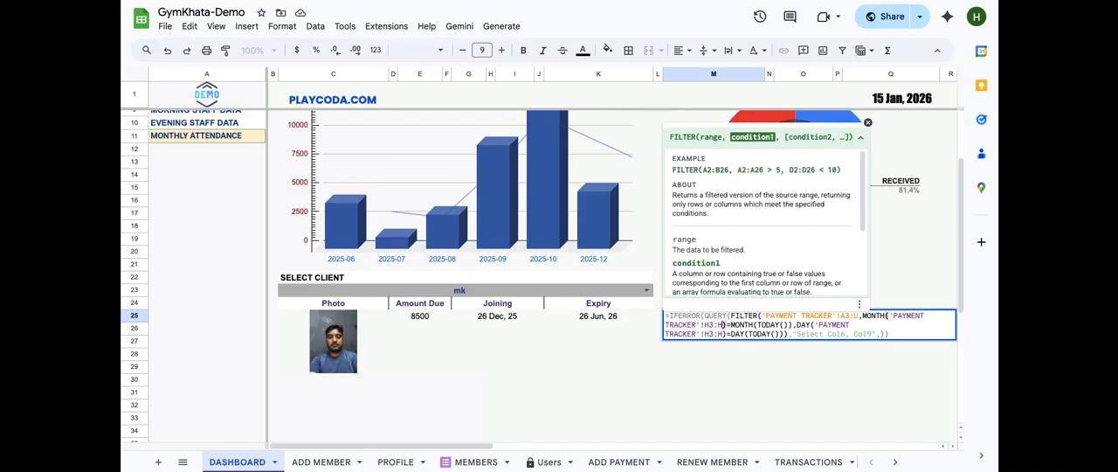
key("Right")
left_click(800, 324)
left_click(797, 324)
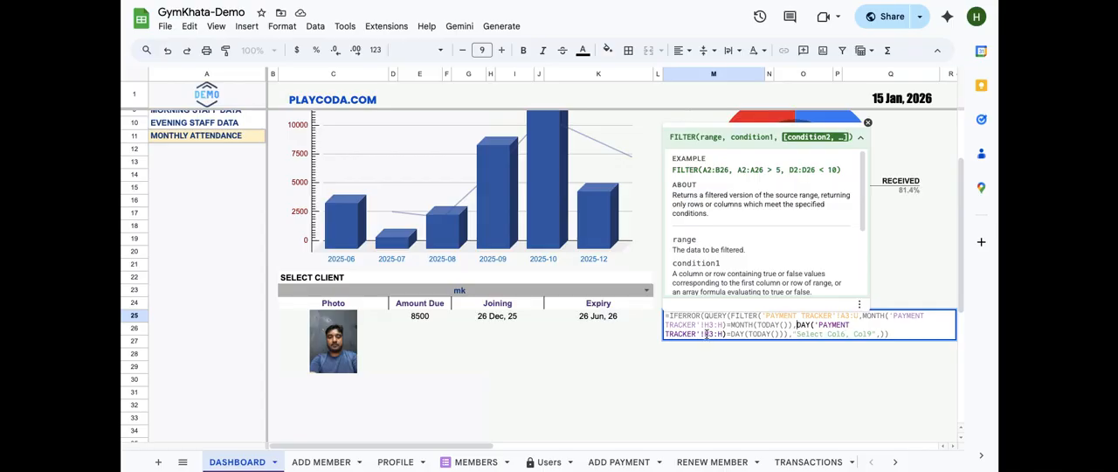
left_click(774, 334)
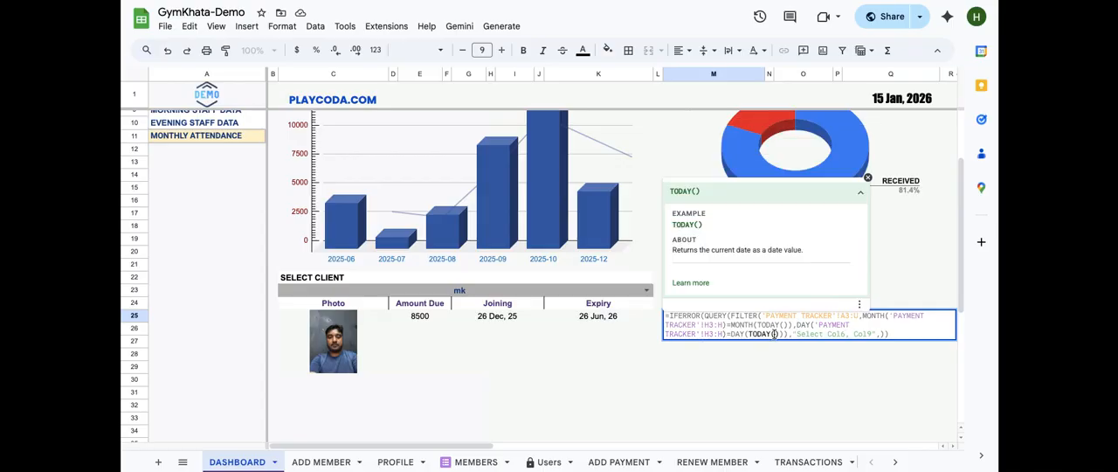
left_click(787, 334)
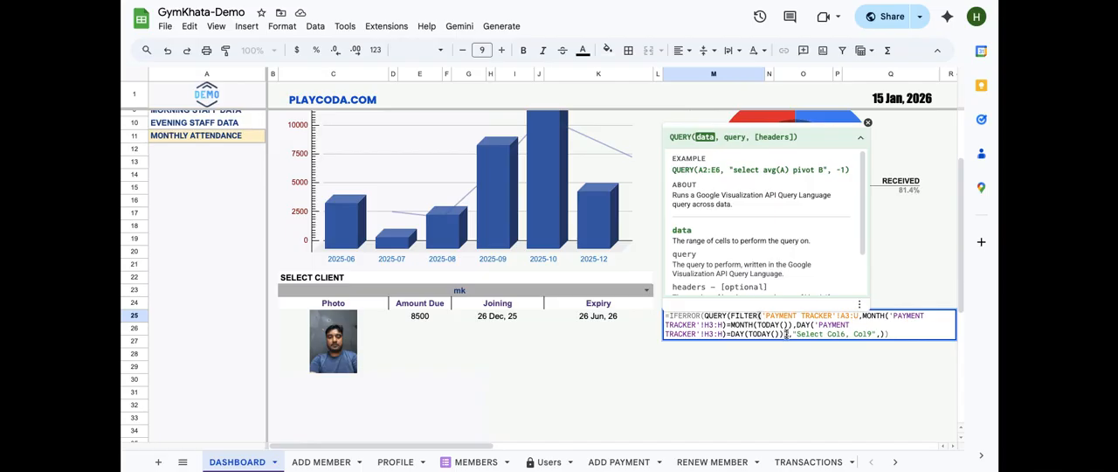
left_click_drag(787, 334, 730, 317)
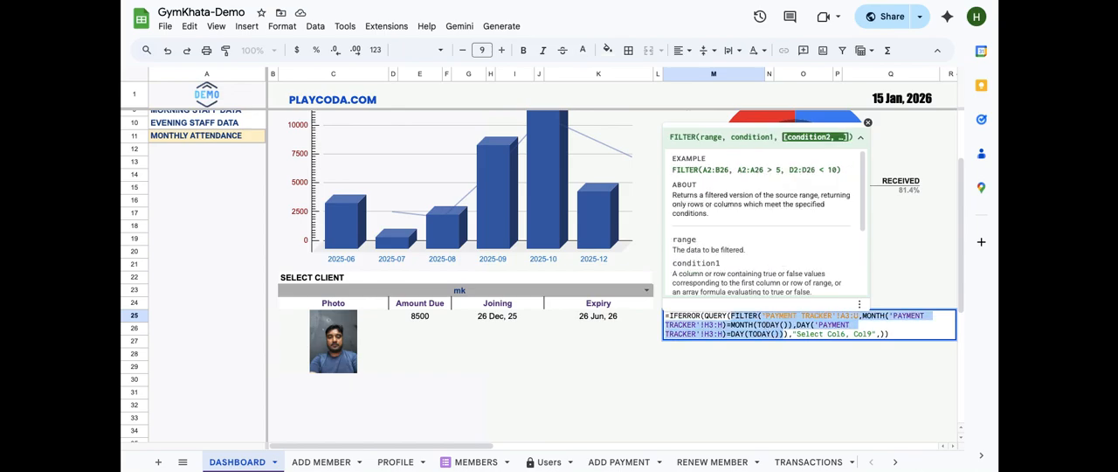
left_click(790, 334)
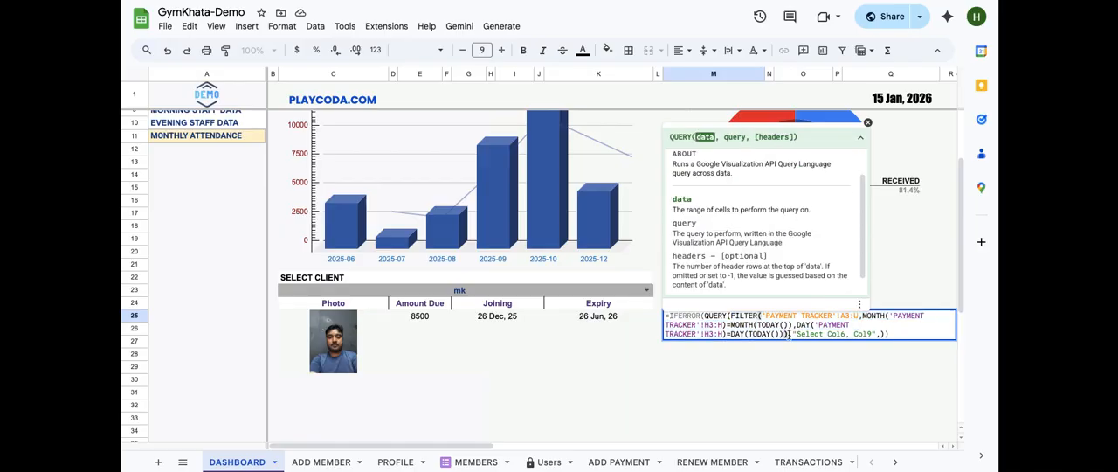
left_click_drag(789, 334, 732, 317)
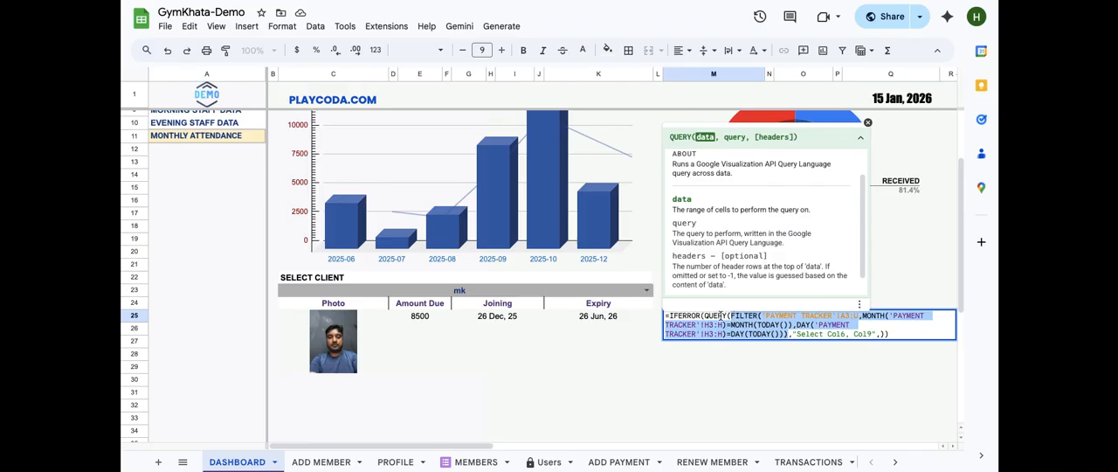
left_click(874, 332)
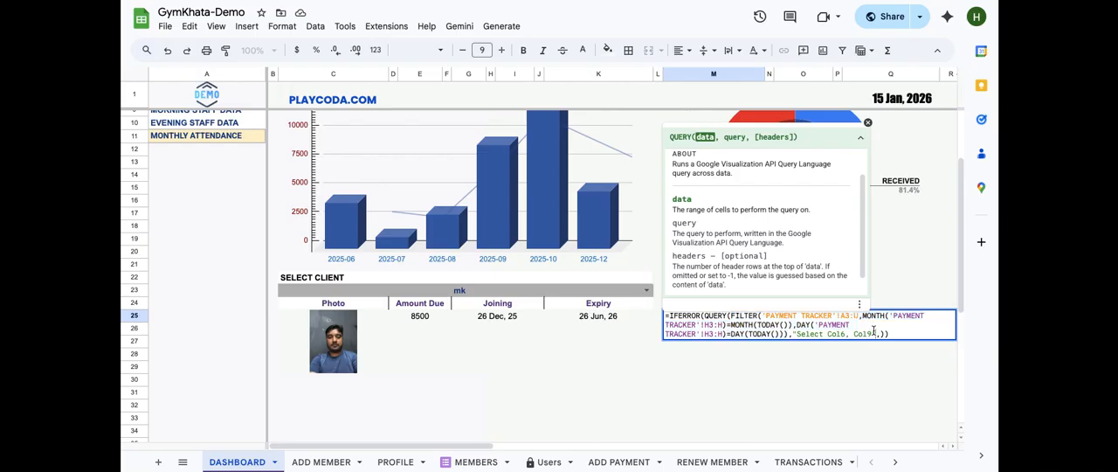
key("Return")
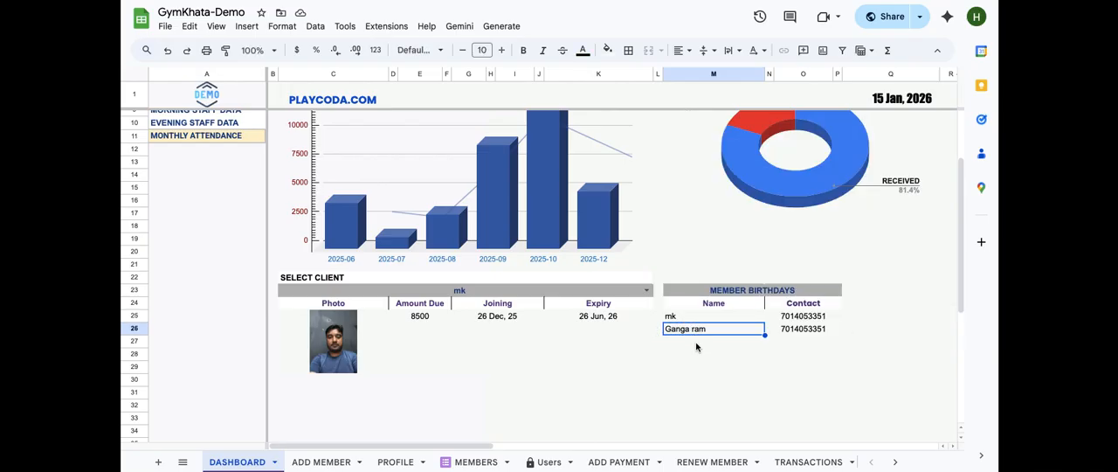
left_click(808, 317)
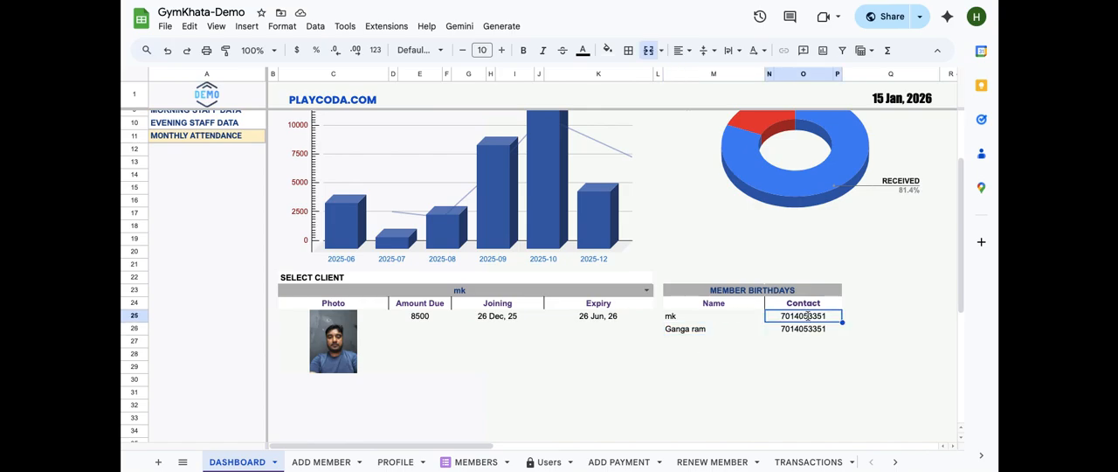
key("Down")
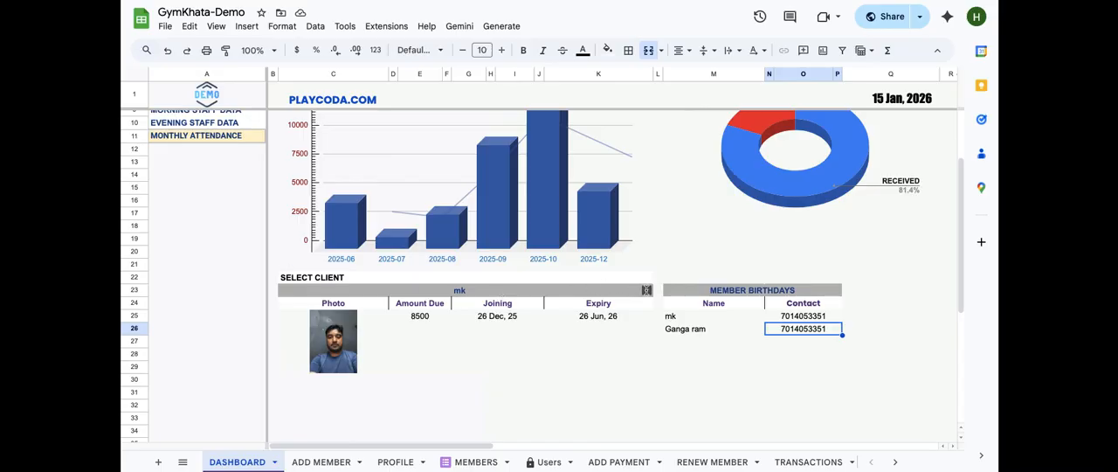
left_click(646, 290)
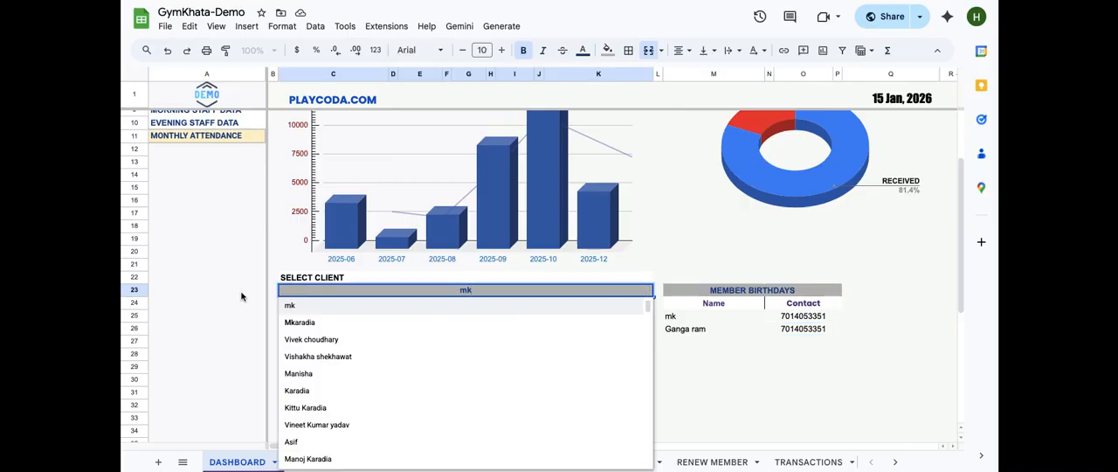
scroll(363, 442, "down", 10)
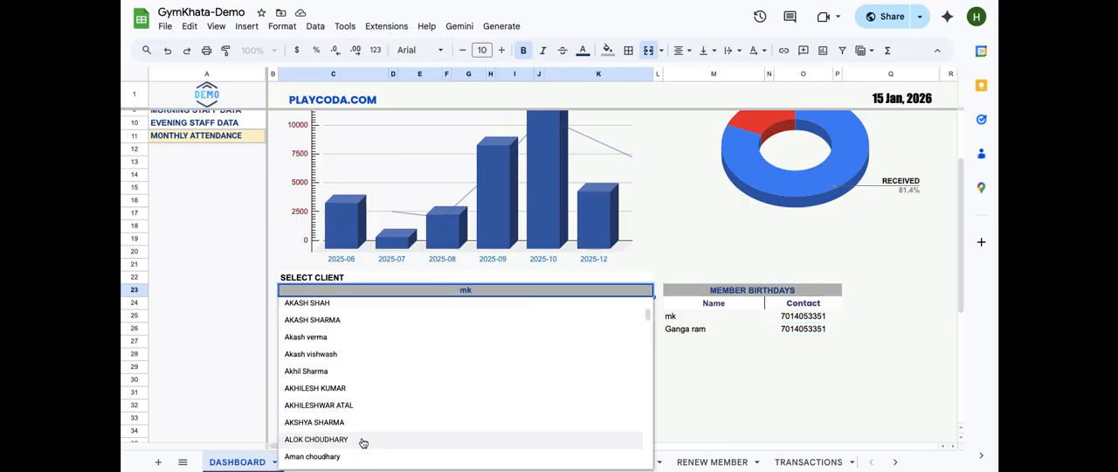
scroll(363, 438, "down", 1)
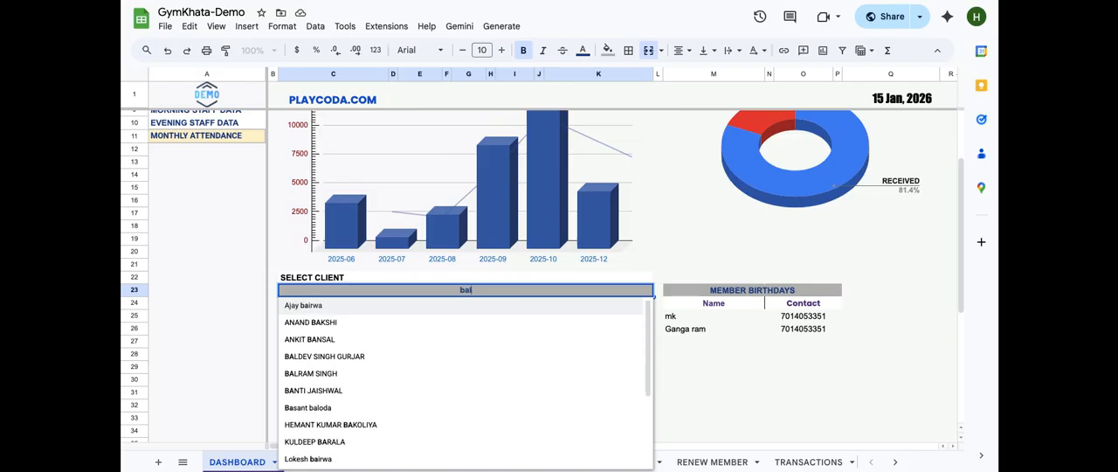
type("bal")
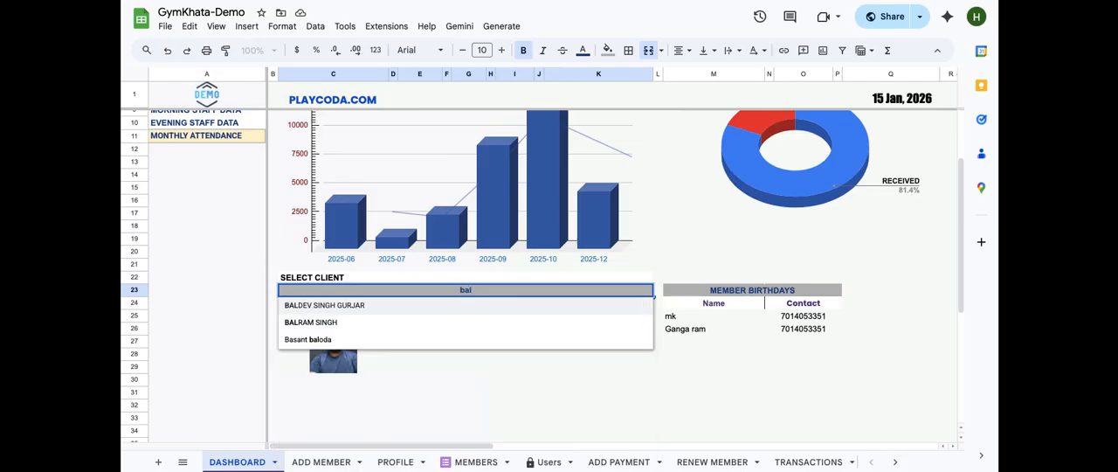
left_click(305, 323)
left_click(306, 323)
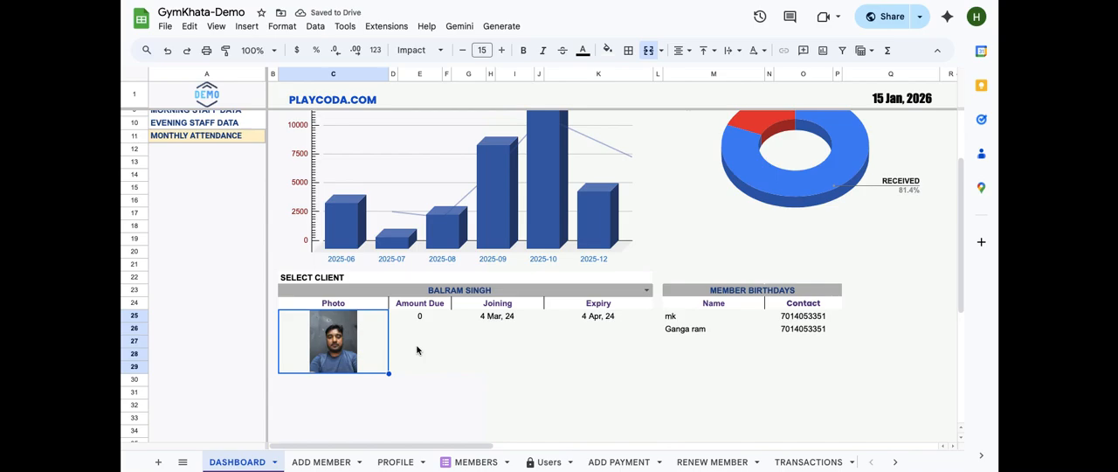
Open the IMAGE formula behind the member photo in C25 and close it
left_click(498, 352)
scroll(496, 354, "up", 2)
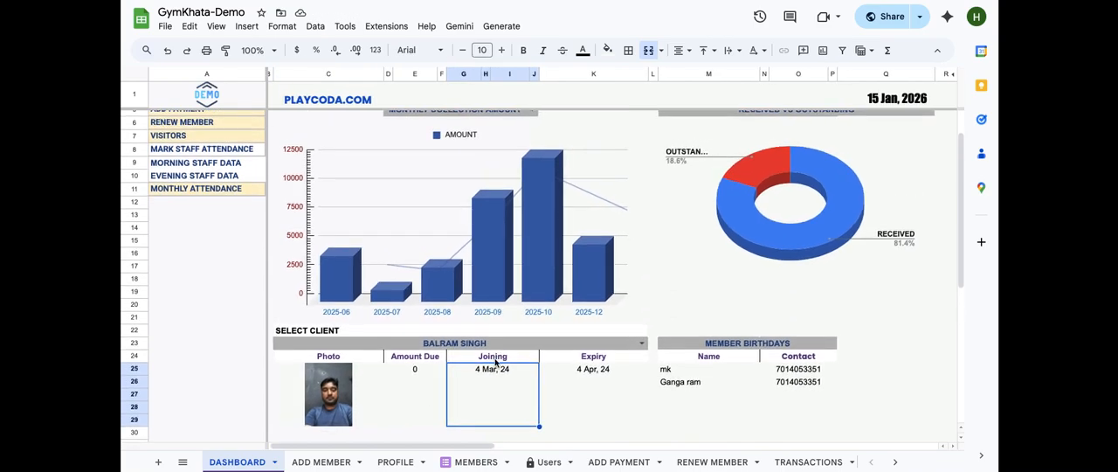
scroll(495, 362, "down", 1)
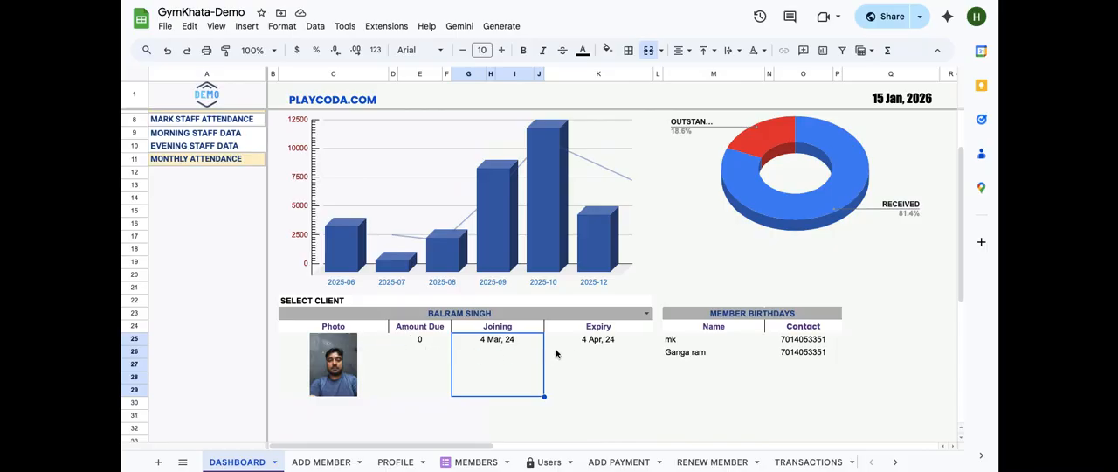
double_click(381, 342)
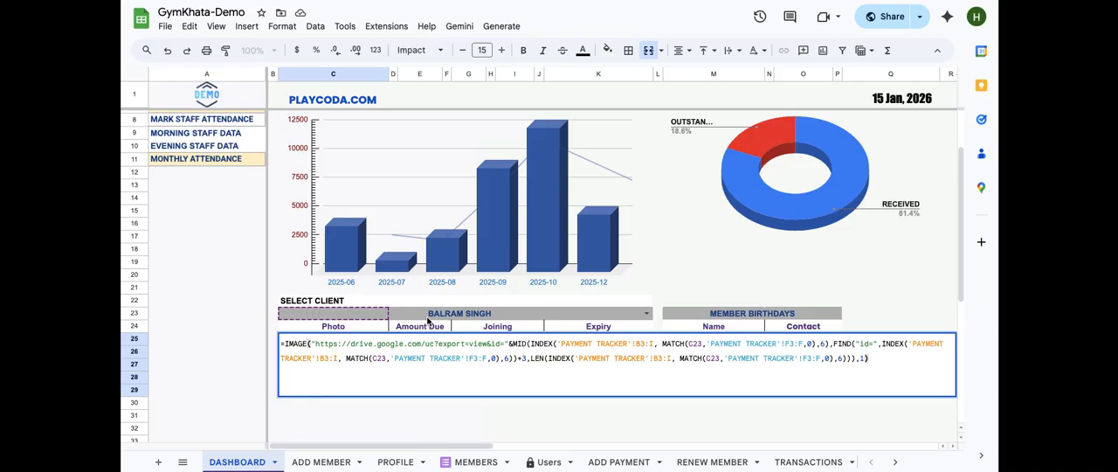
key("Escape")
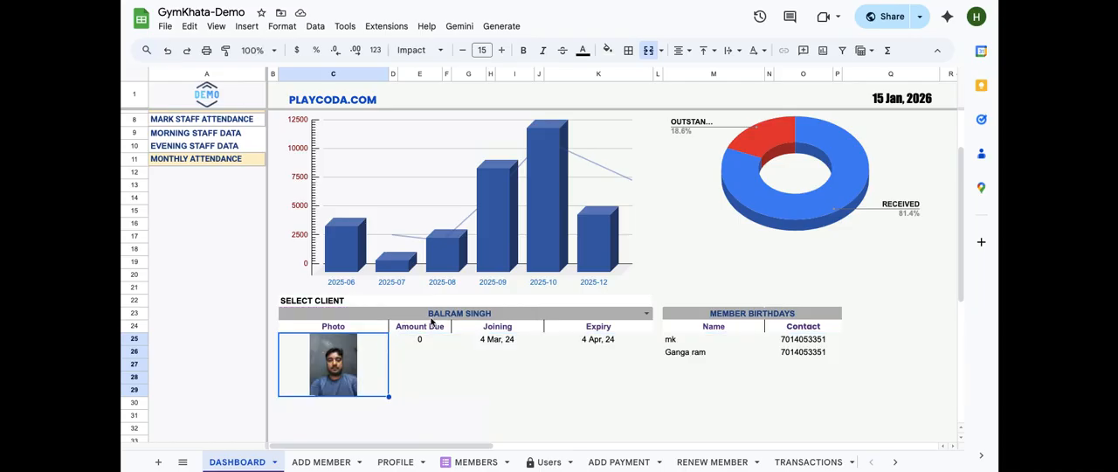
Reopen the photo's IMAGE formula and examine its drive.google.com URL prefix and the INDEX MATCH part extracting the file id
left_click(298, 313)
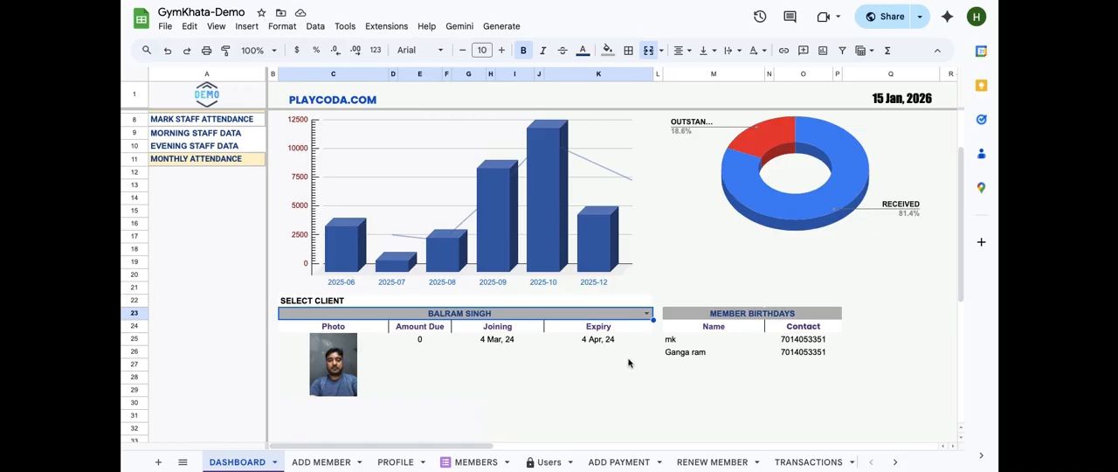
left_click(365, 352)
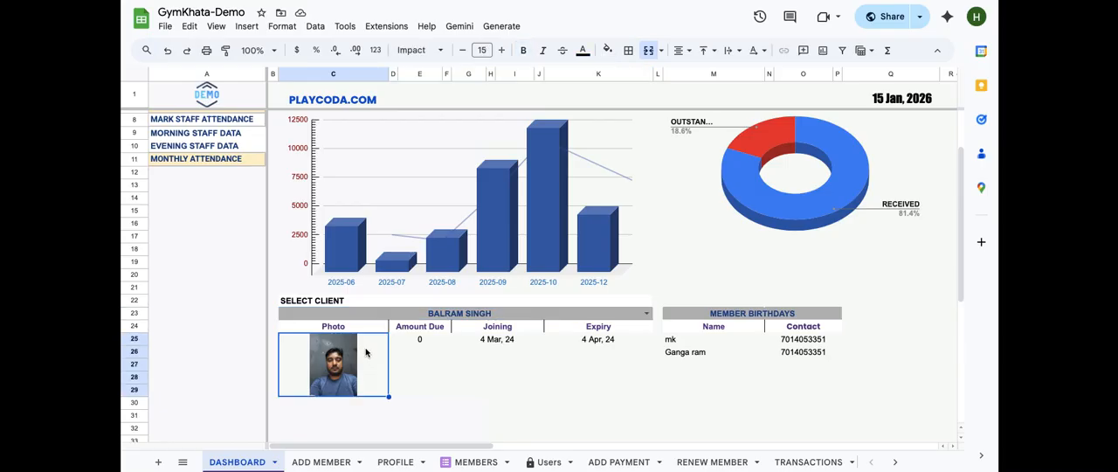
double_click(366, 352)
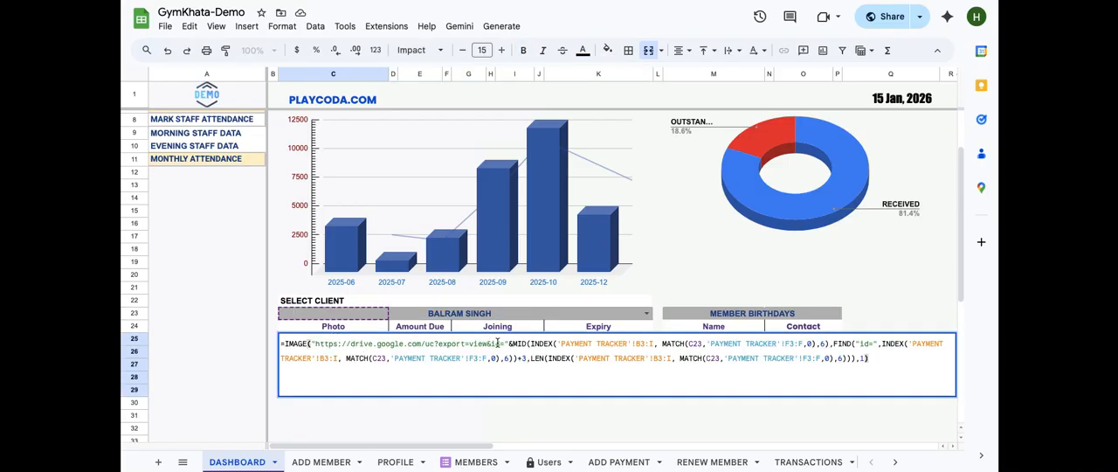
left_click_drag(507, 345, 311, 346)
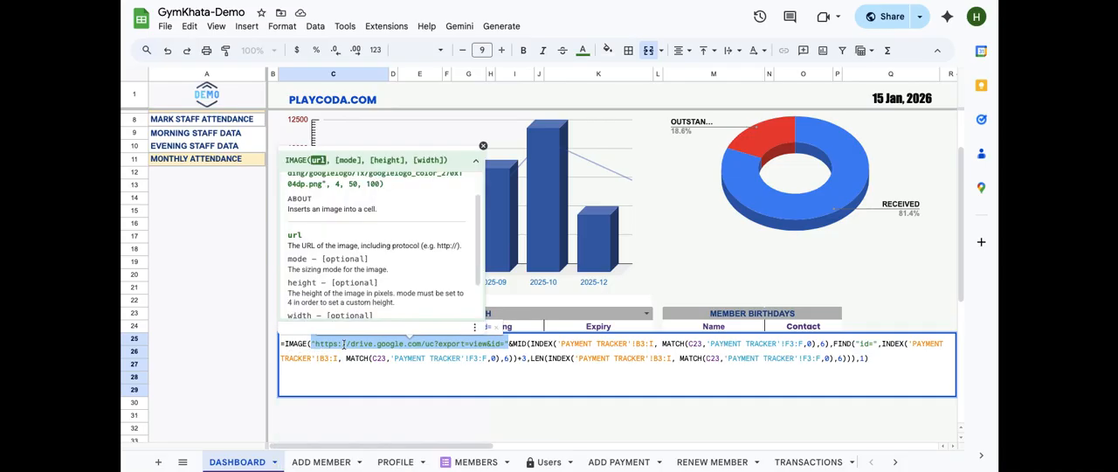
left_click(513, 343)
left_click_drag(514, 343, 871, 361)
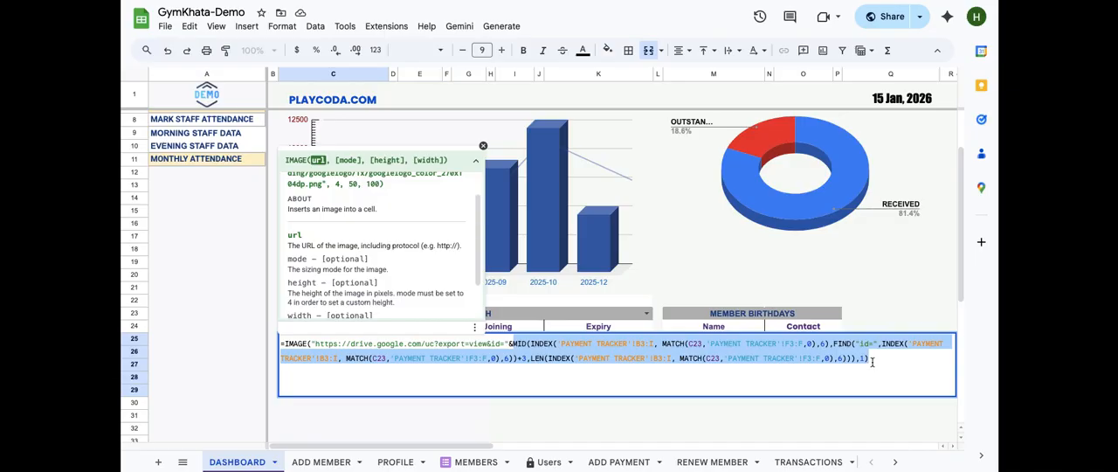
left_click(871, 361)
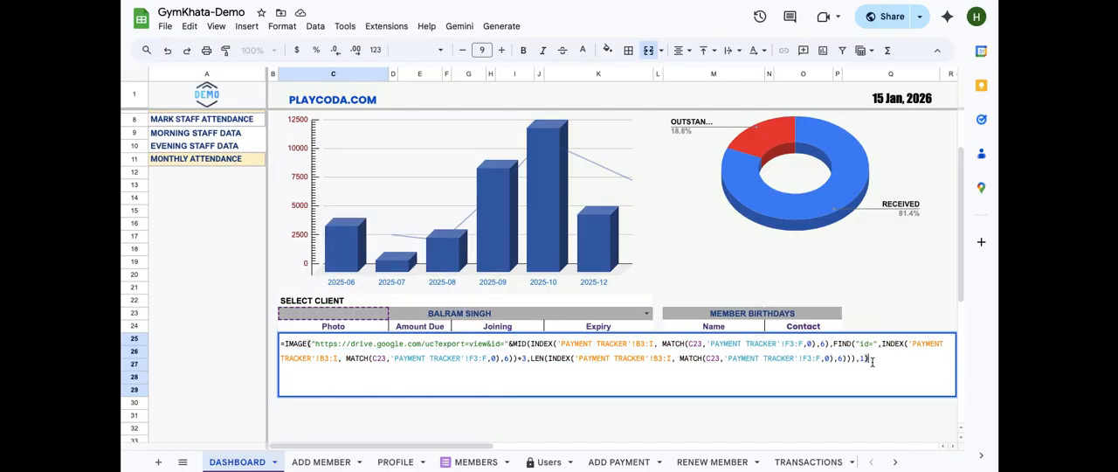
key("Return")
Open the Amount Due formula and examine its INDEX on 'PAYMENT TRACKER'!B3:T with column 13 and its MATCH part, then exit
left_click(420, 341)
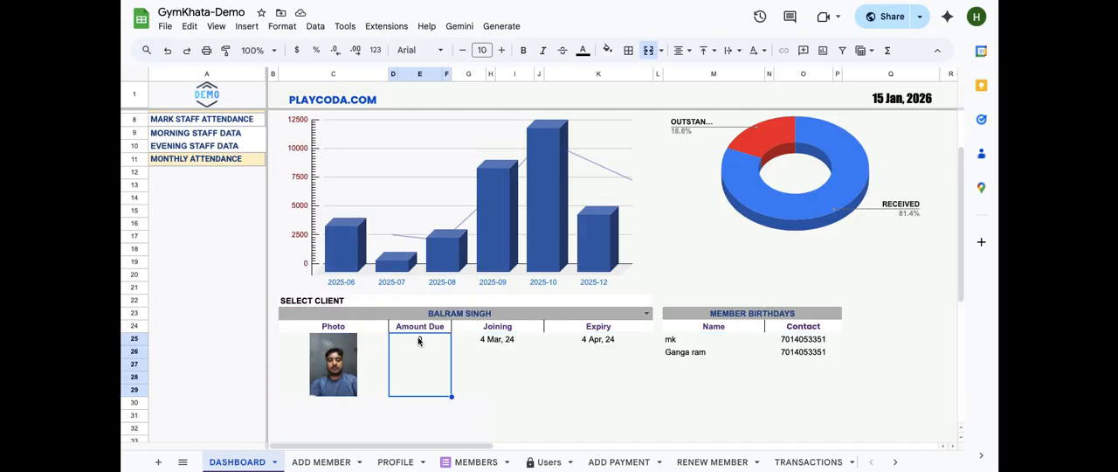
double_click(419, 340)
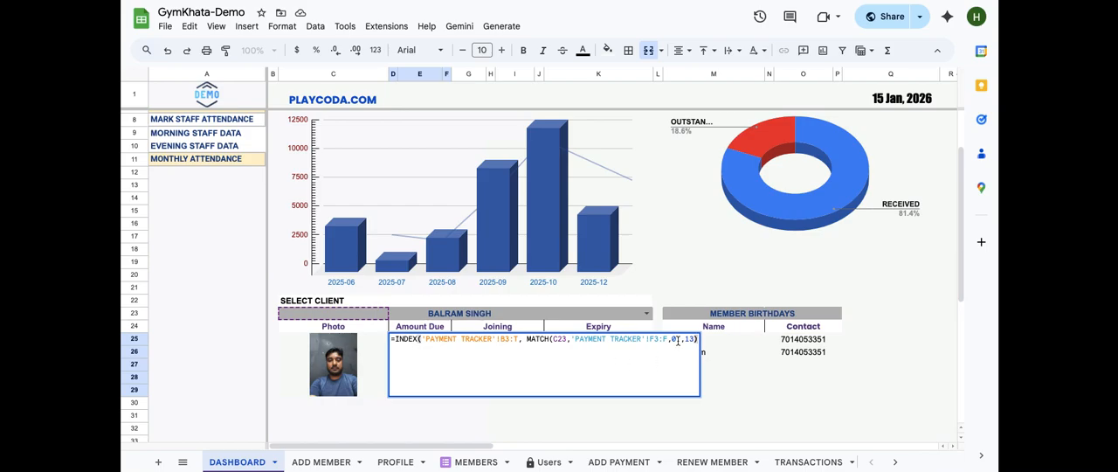
left_click_drag(685, 341, 696, 341)
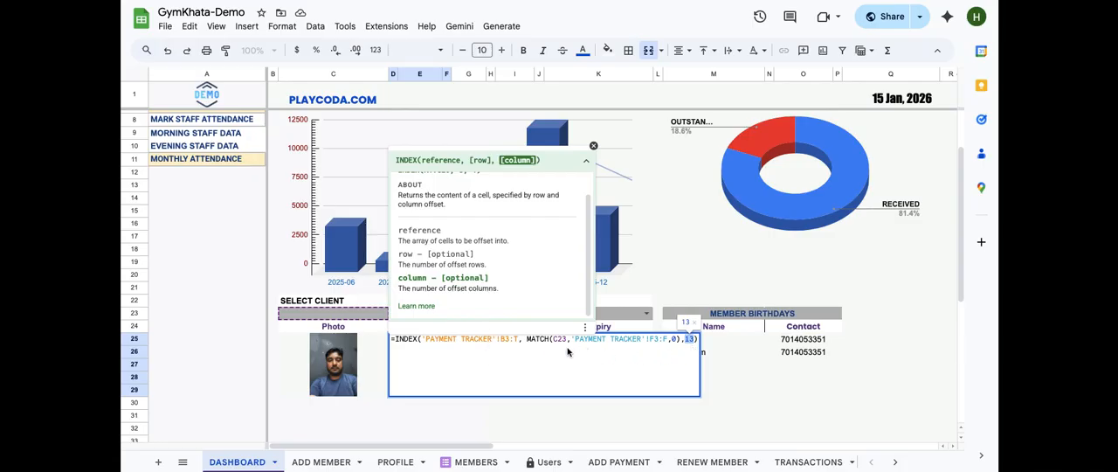
left_click_drag(528, 339, 680, 339)
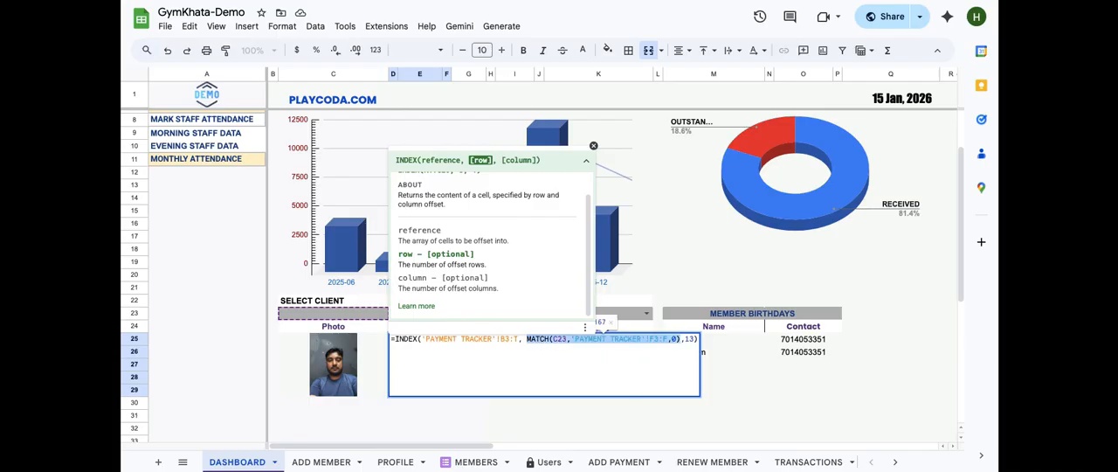
key("Escape")
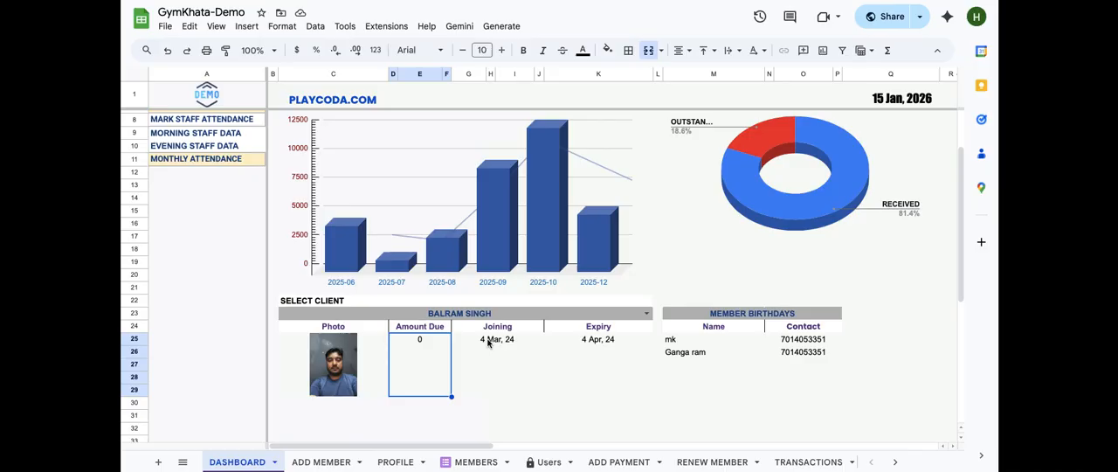
Open the Joining date formula and then the Expiry date formula, closing each without changes
left_click(488, 342)
double_click(487, 341)
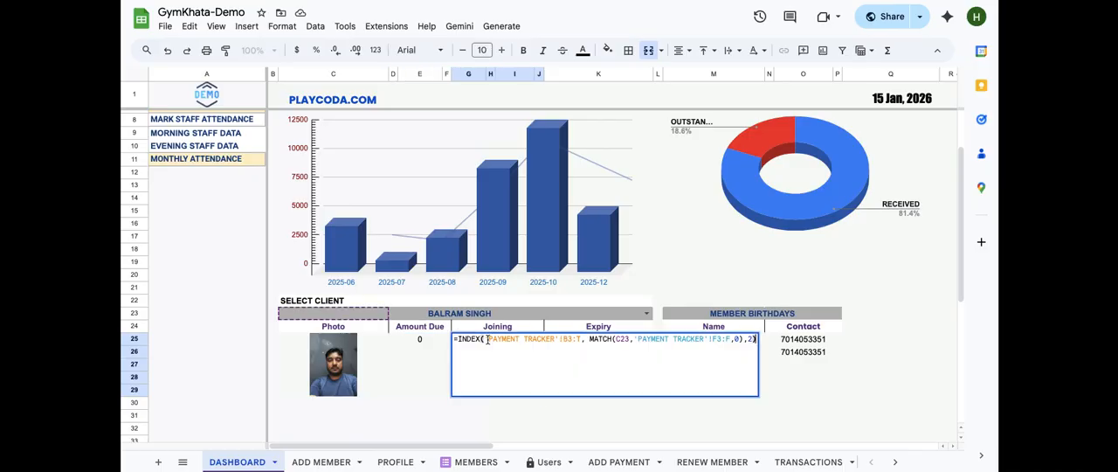
key("Escape")
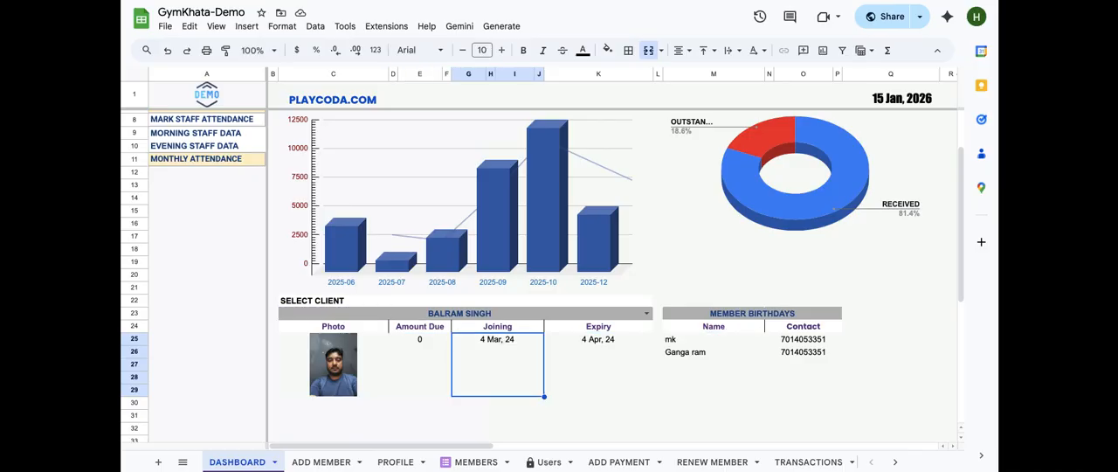
left_click(578, 340)
double_click(577, 341)
key("Escape")
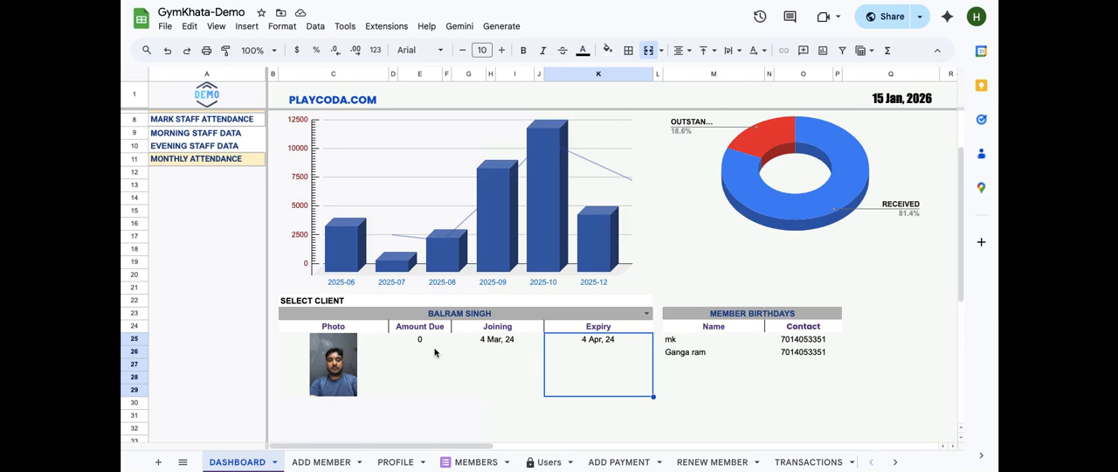
scroll(434, 352, "up", 2)
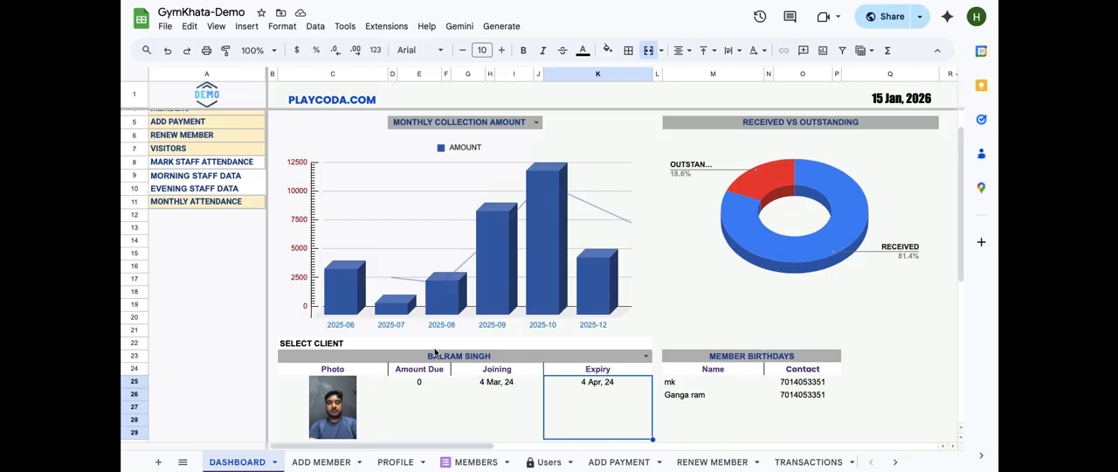
scroll(574, 400, "up", 2)
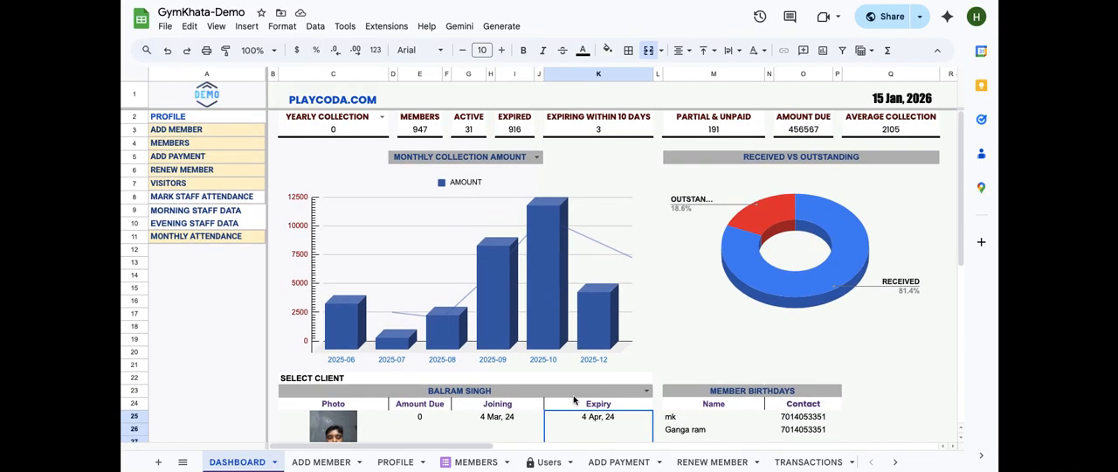